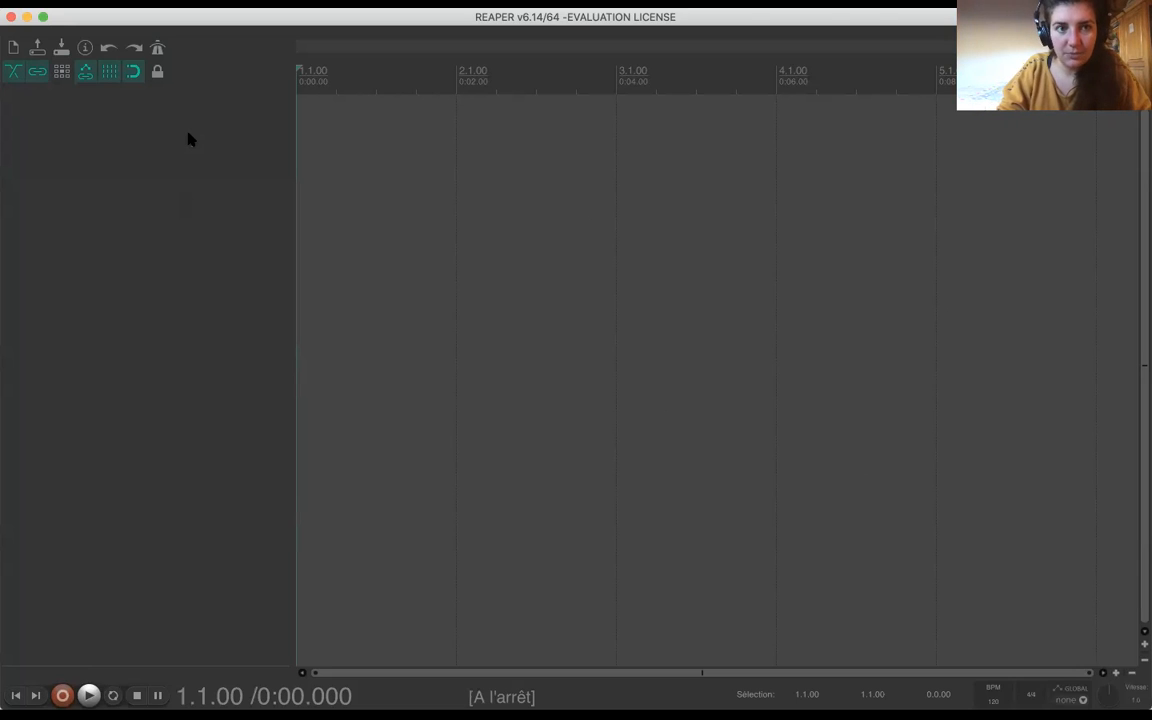
click(388, 224)
key(shift+m)
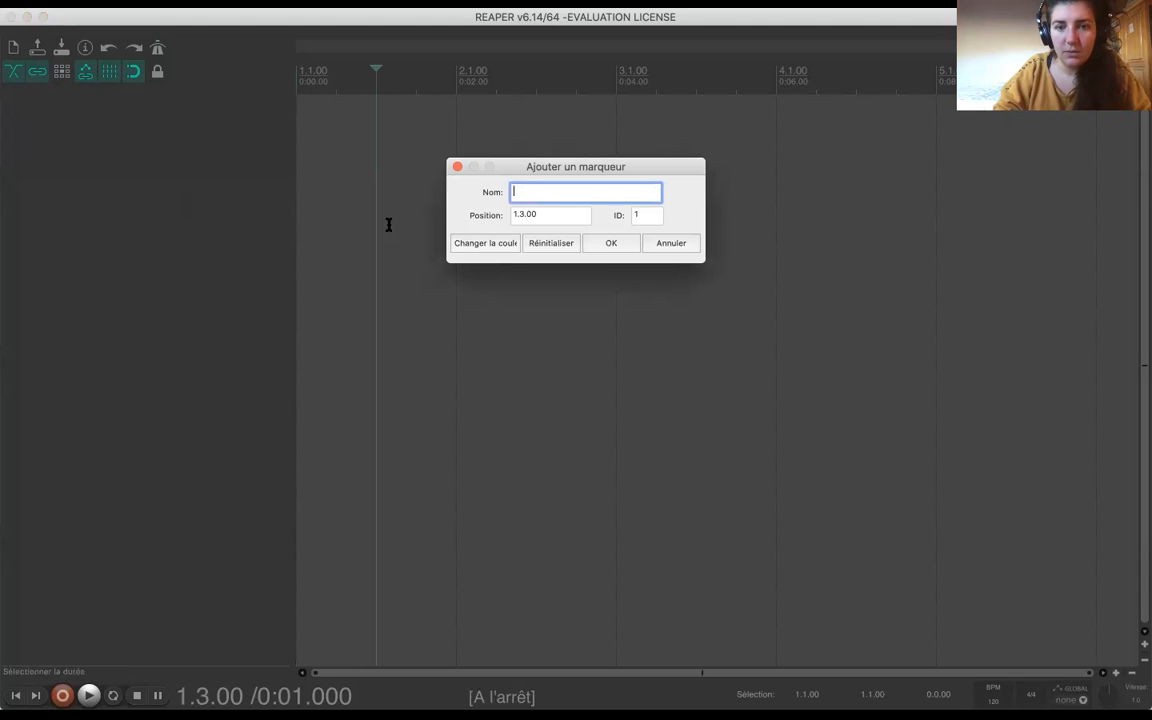
click(457, 166)
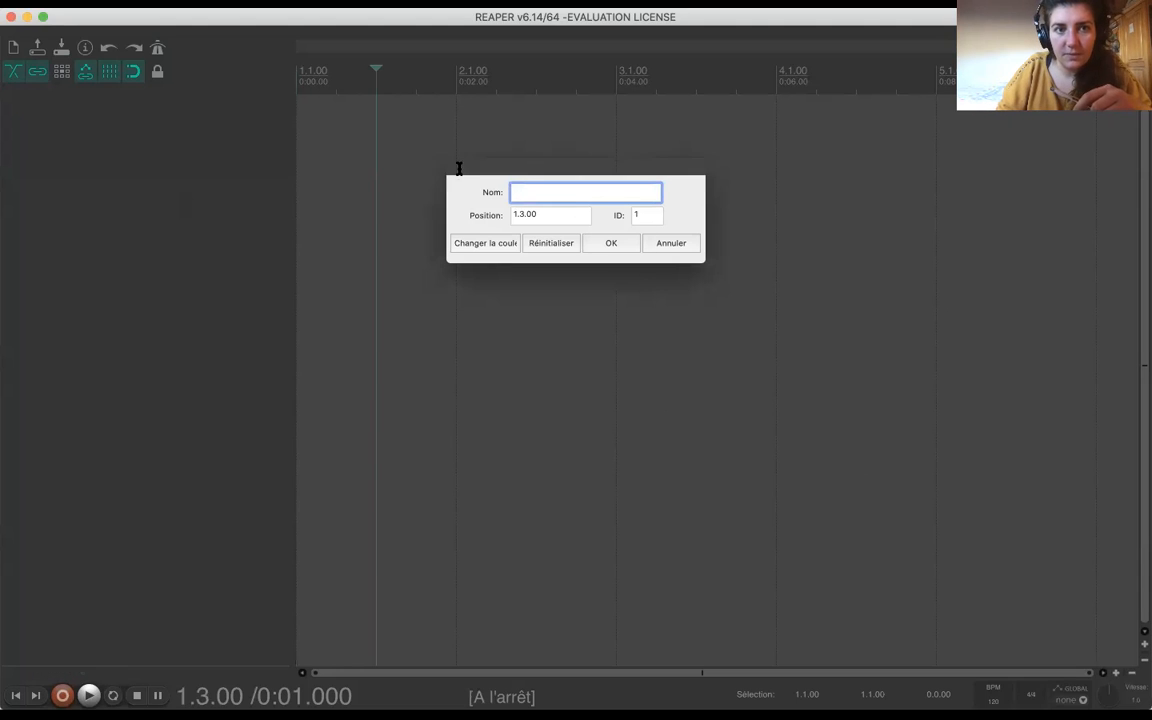
Show the mixer and hide it again, twice in a row.
click(243, 4)
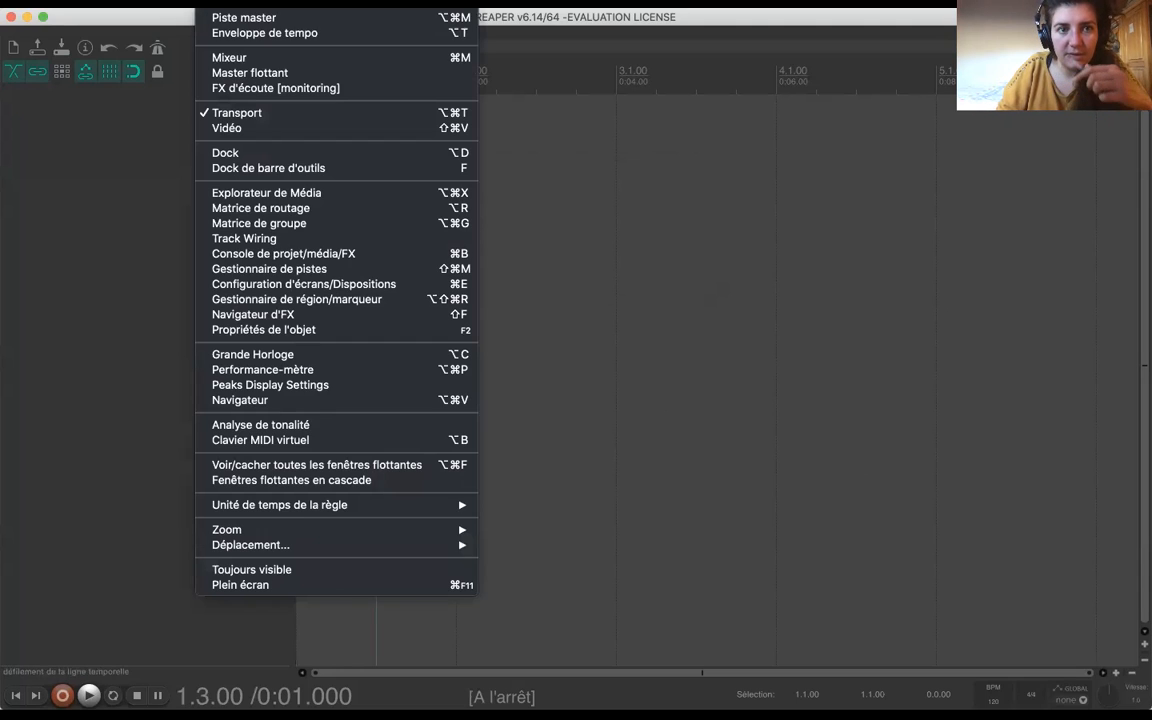
click(237, 62)
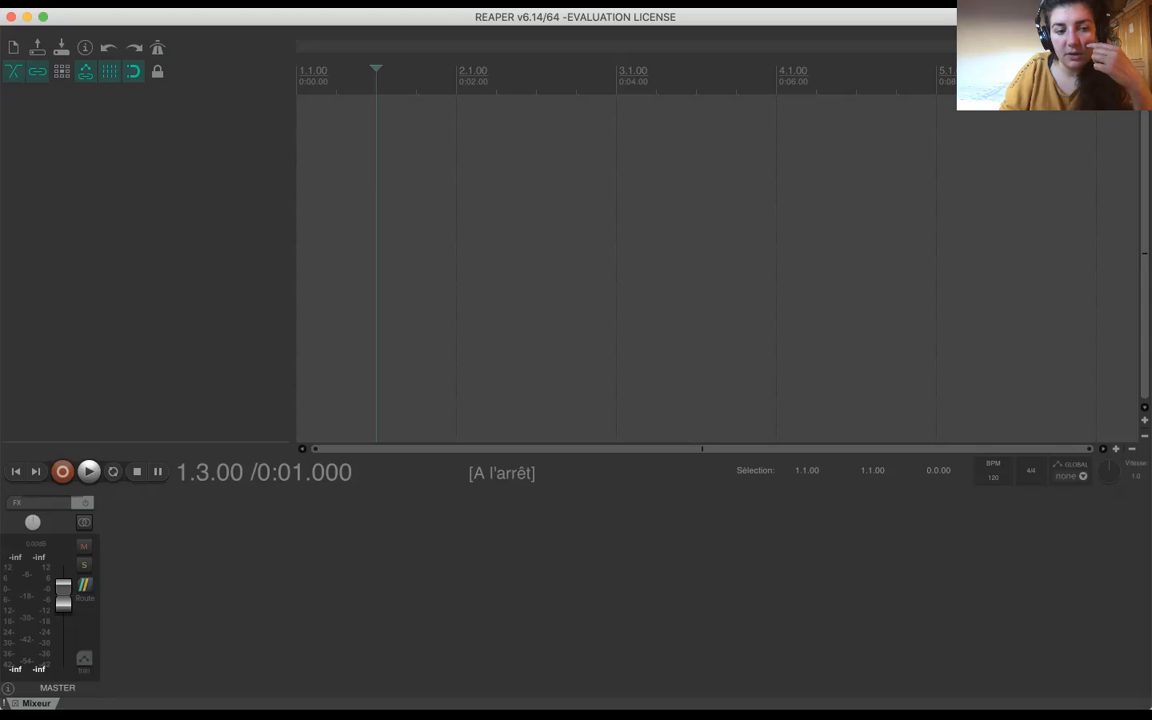
click(15, 703)
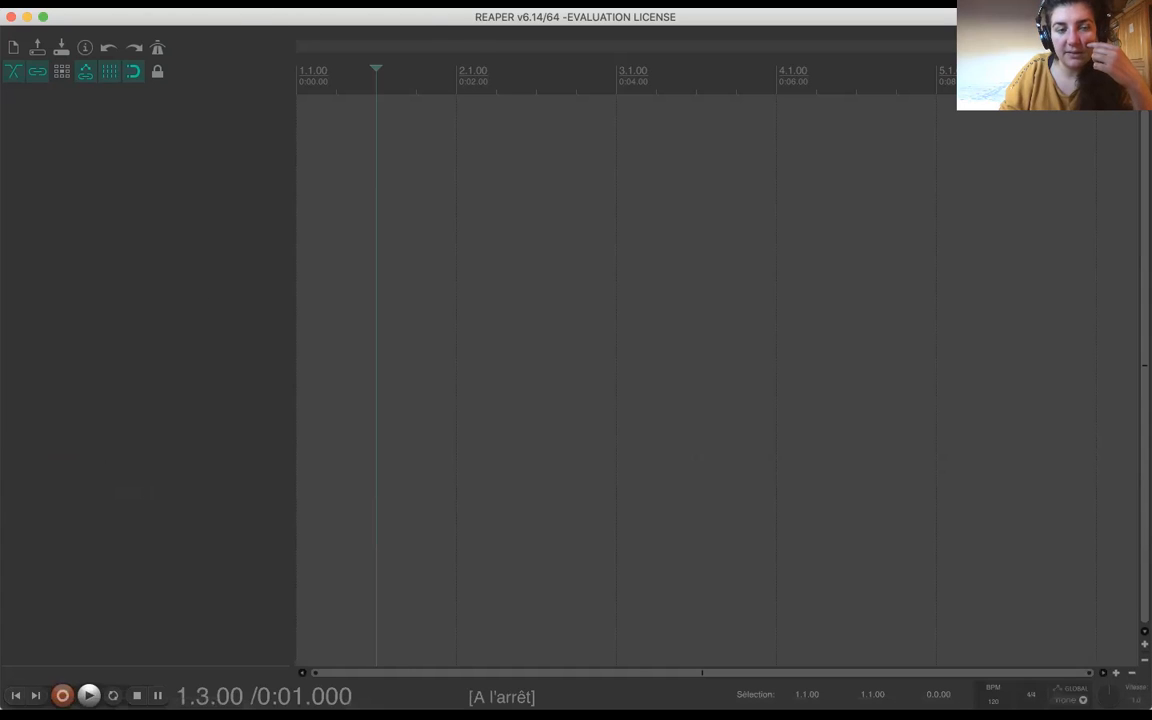
click(208, 2)
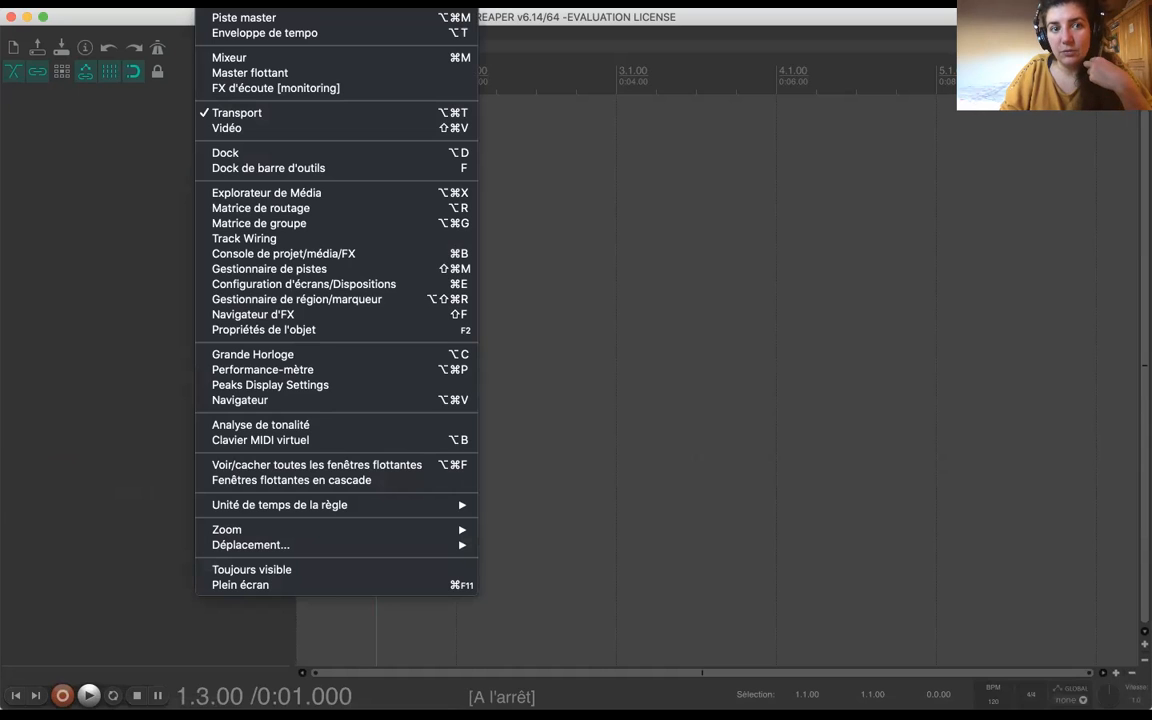
click(241, 61)
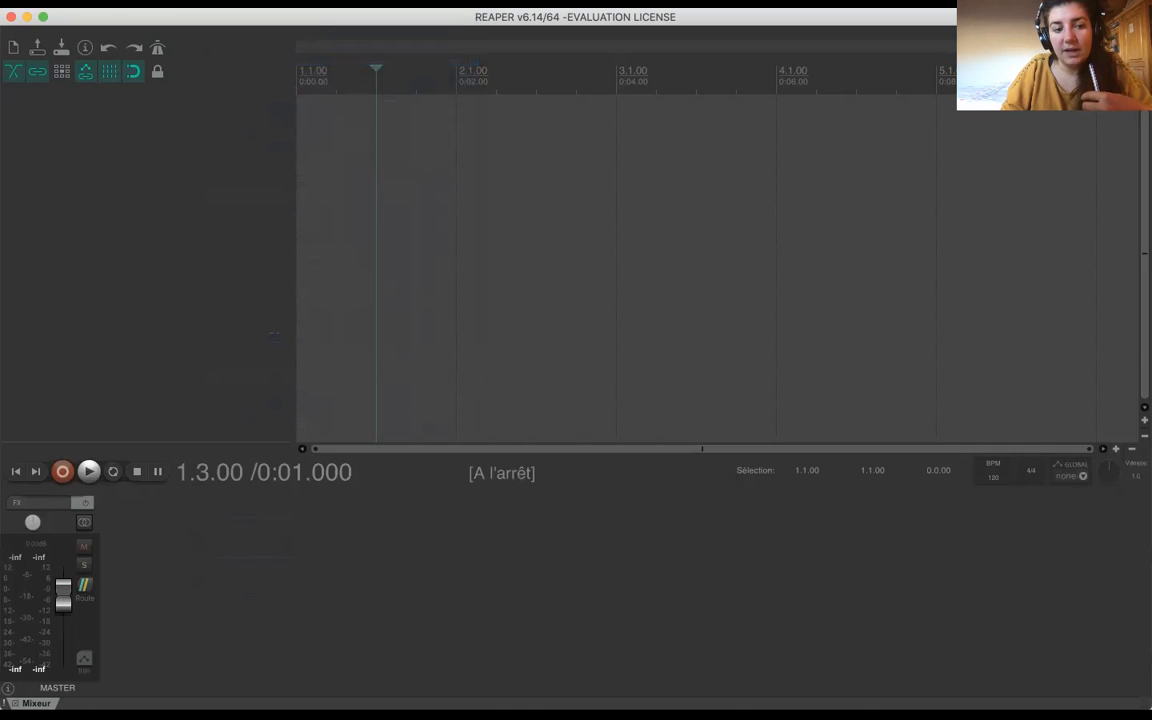
key(super+m)
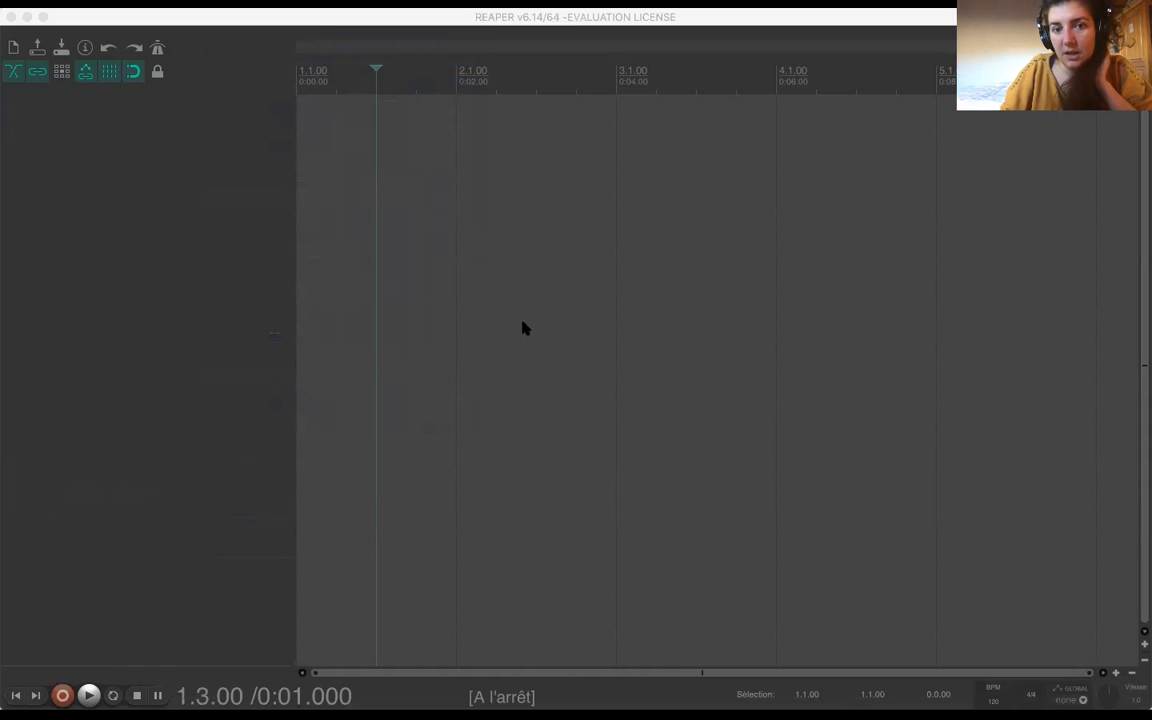
Import voixenrobee_normalisee.wav onto a new track, hide its Volume envelope, and move the item to the project start.
drag(541, 406, 499, 530)
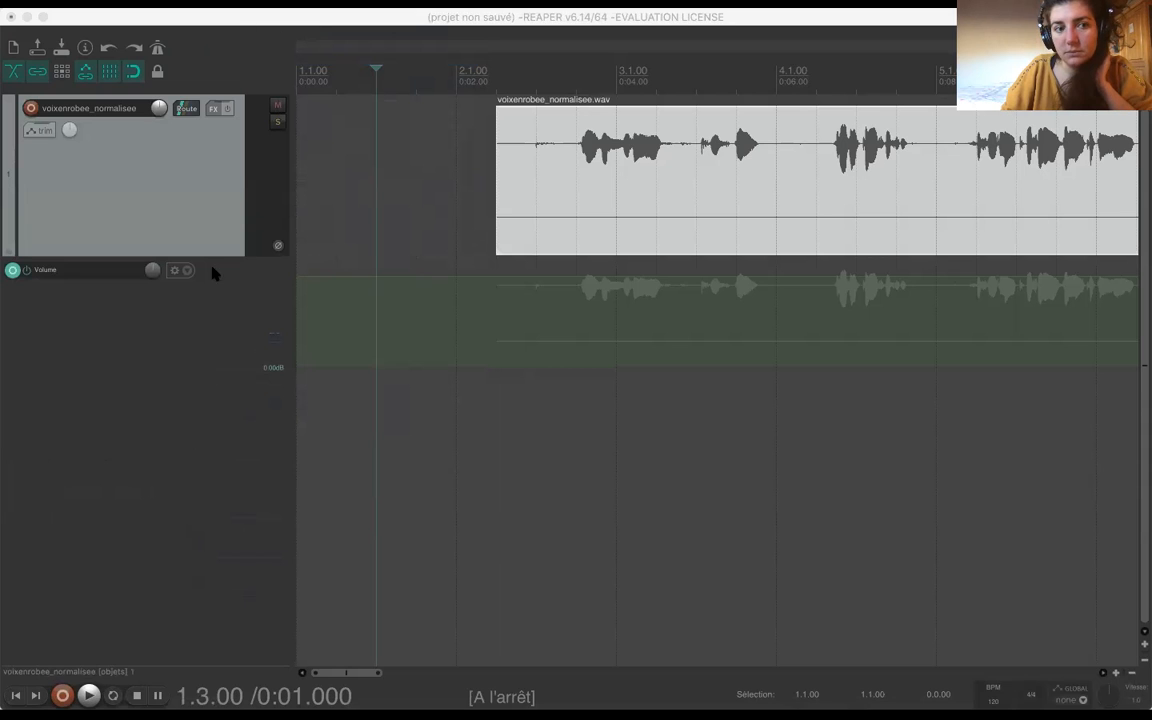
right_click(145, 305)
click(239, 450)
drag(740, 178, 420, 158)
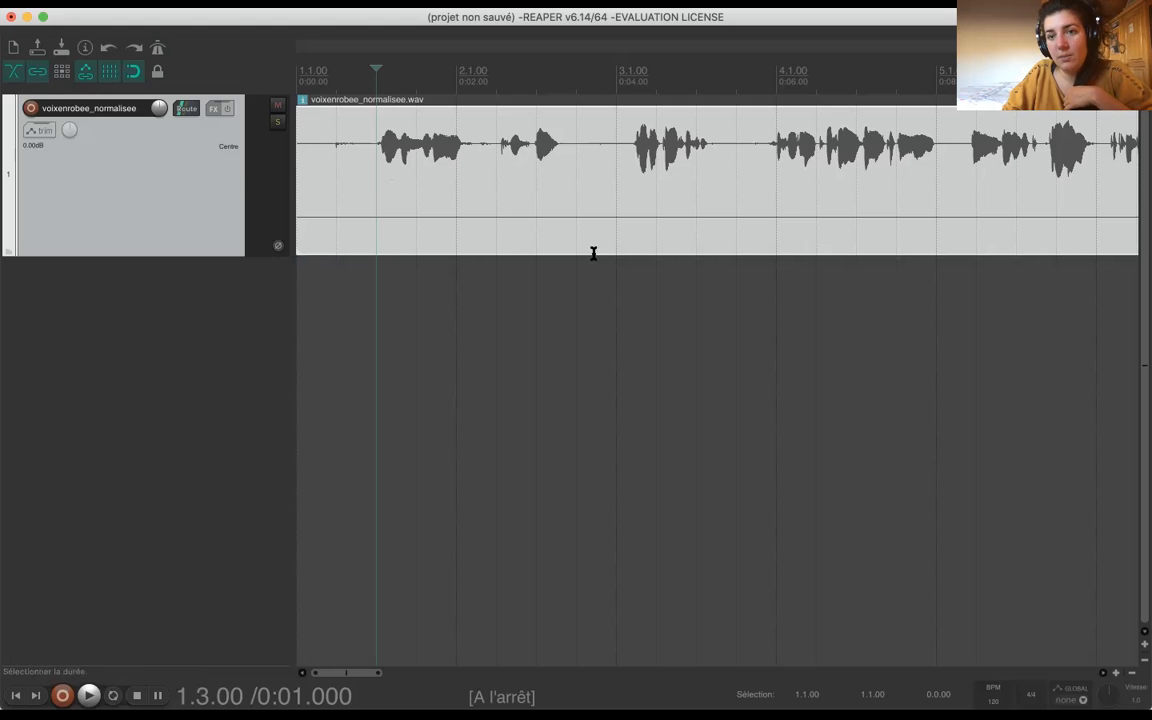
Place the edit cursor at 2.1.00 and play back a short part of the voice recording.
click(440, 318)
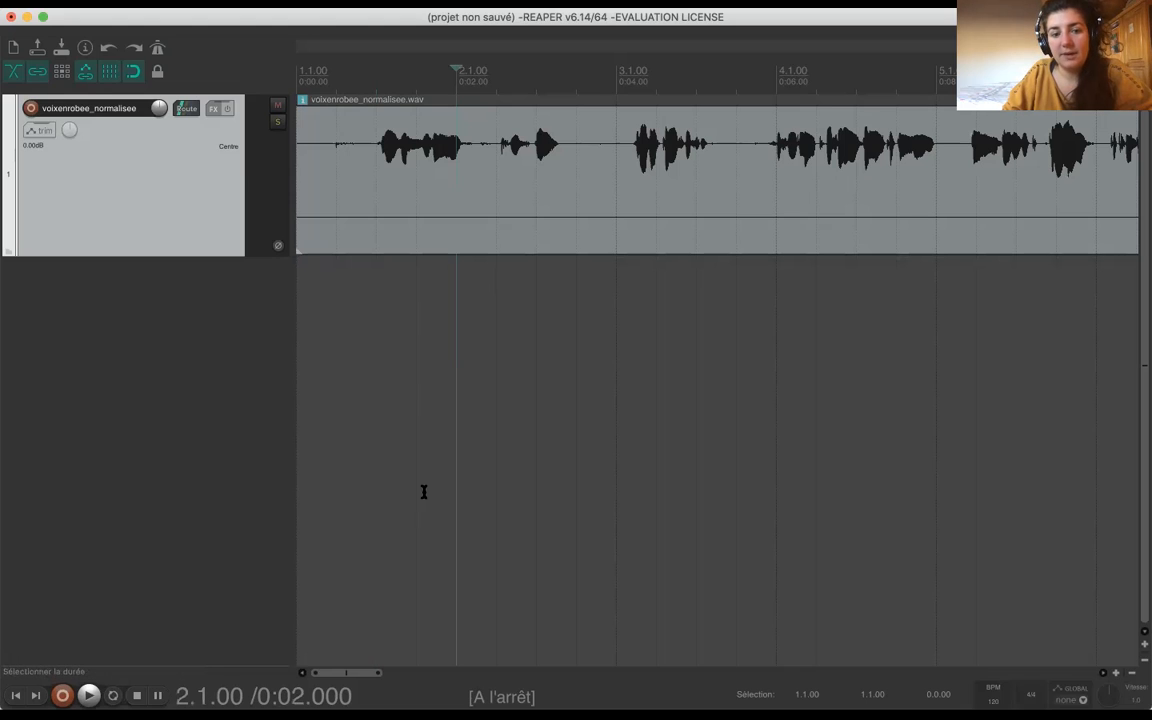
key(space)
key(space)
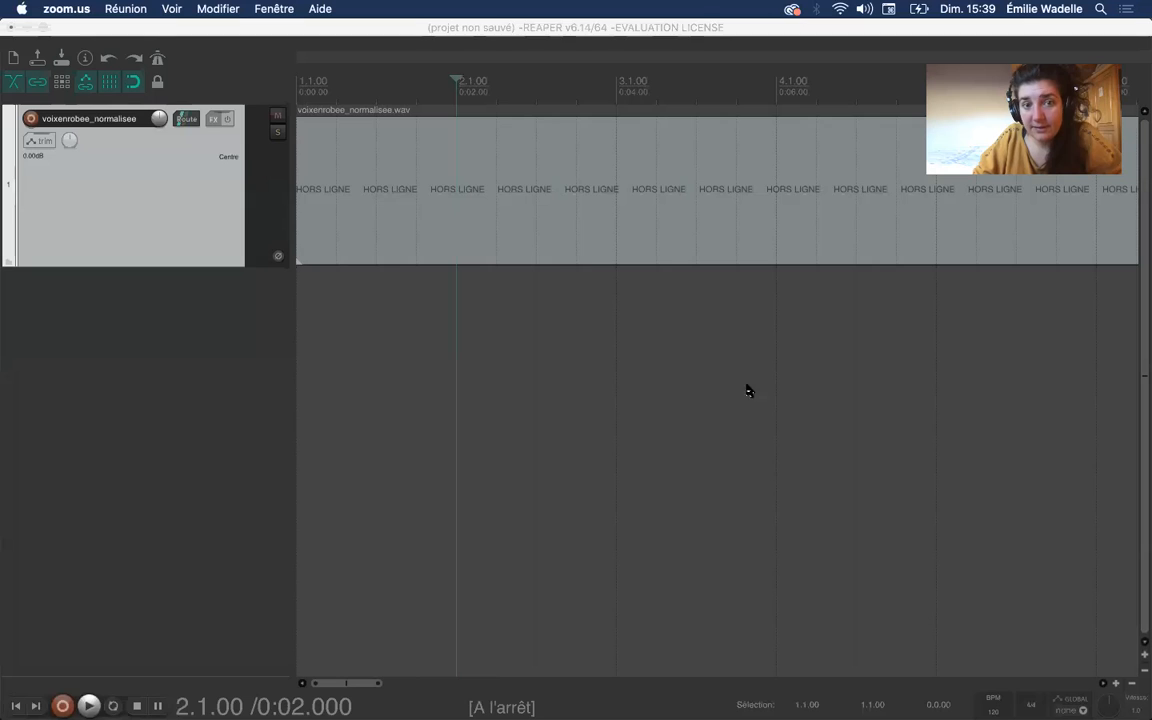
click(581, 255)
click(472, 322)
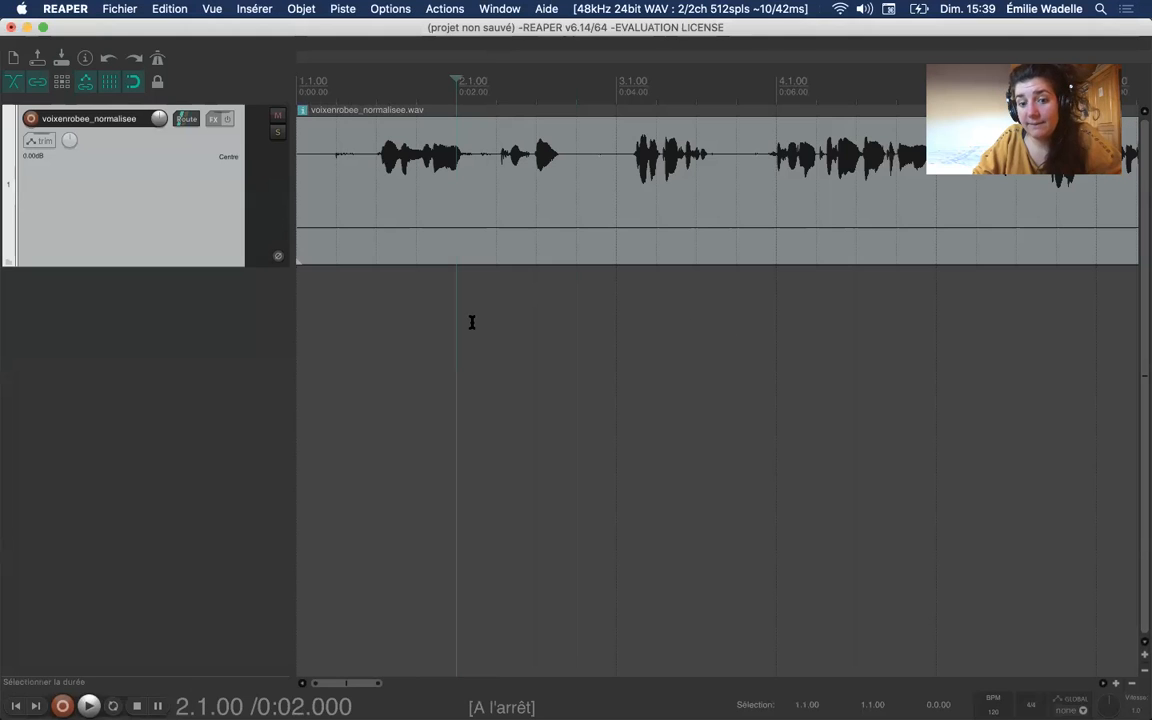
key(space)
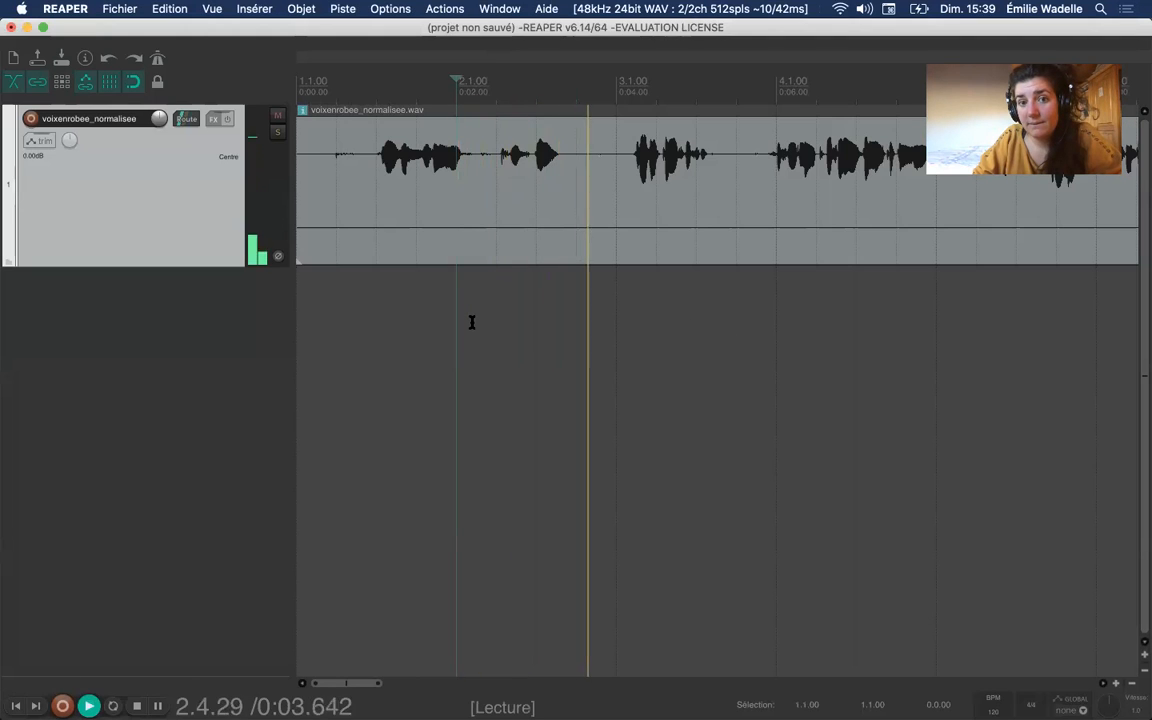
key(space)
Check the audio device settings in the preferences and accept them.
click(64, 8)
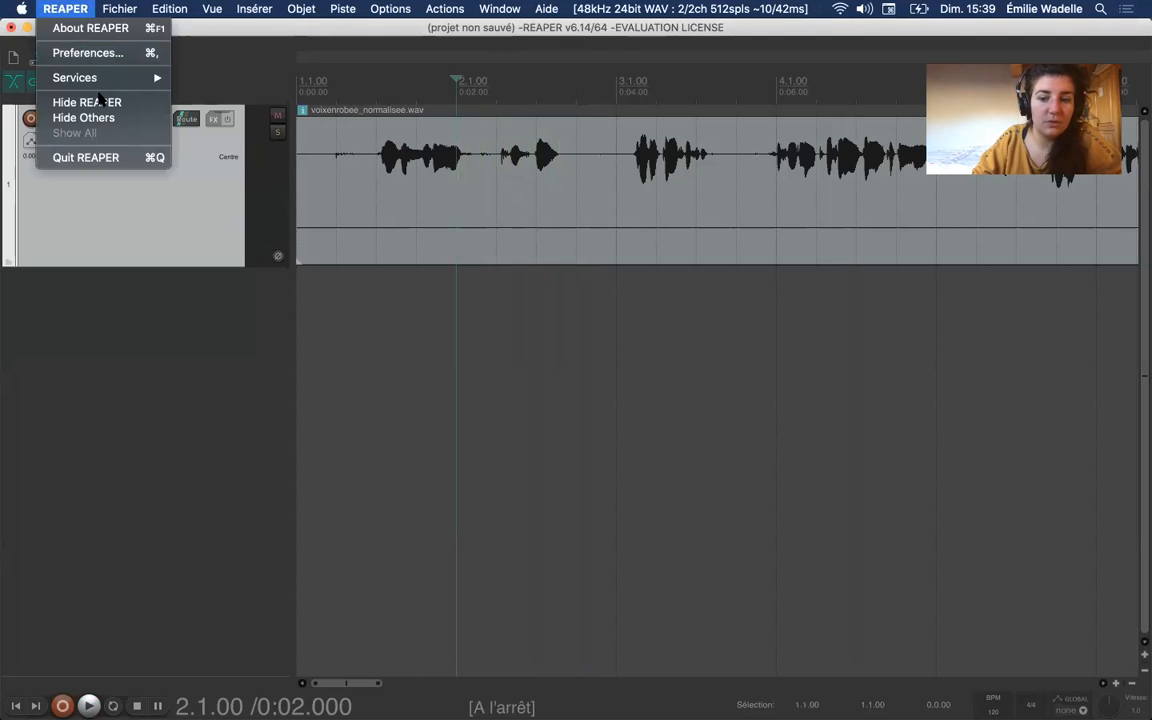
click(97, 52)
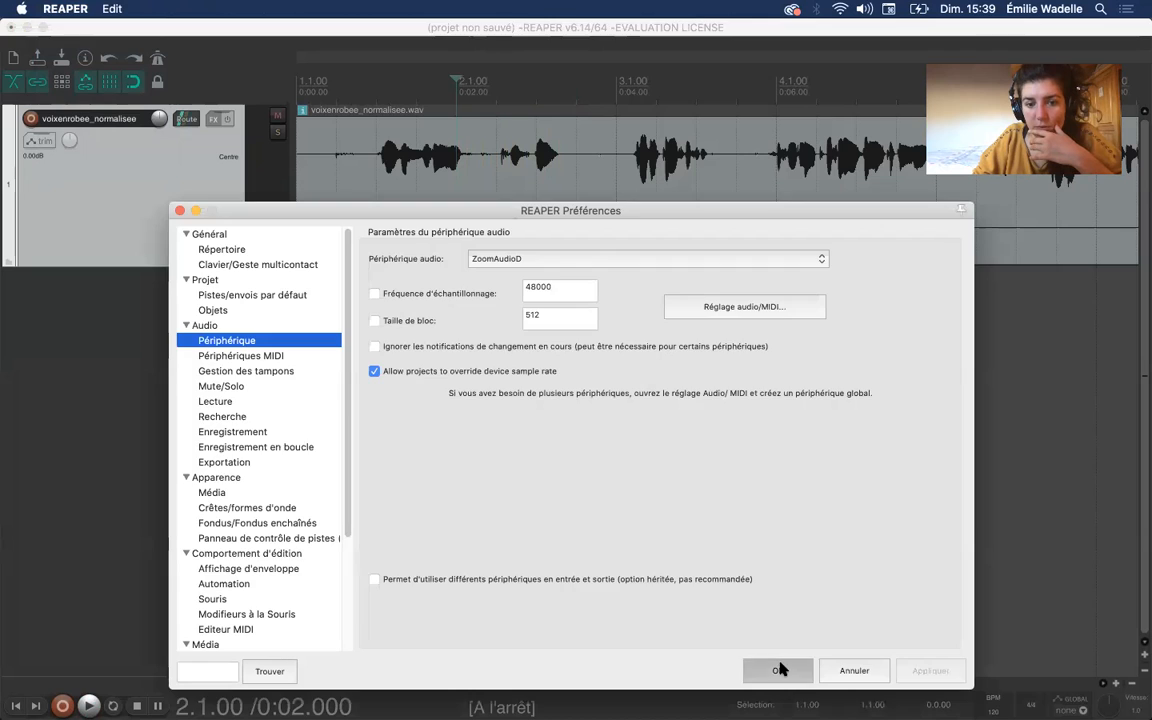
click(779, 670)
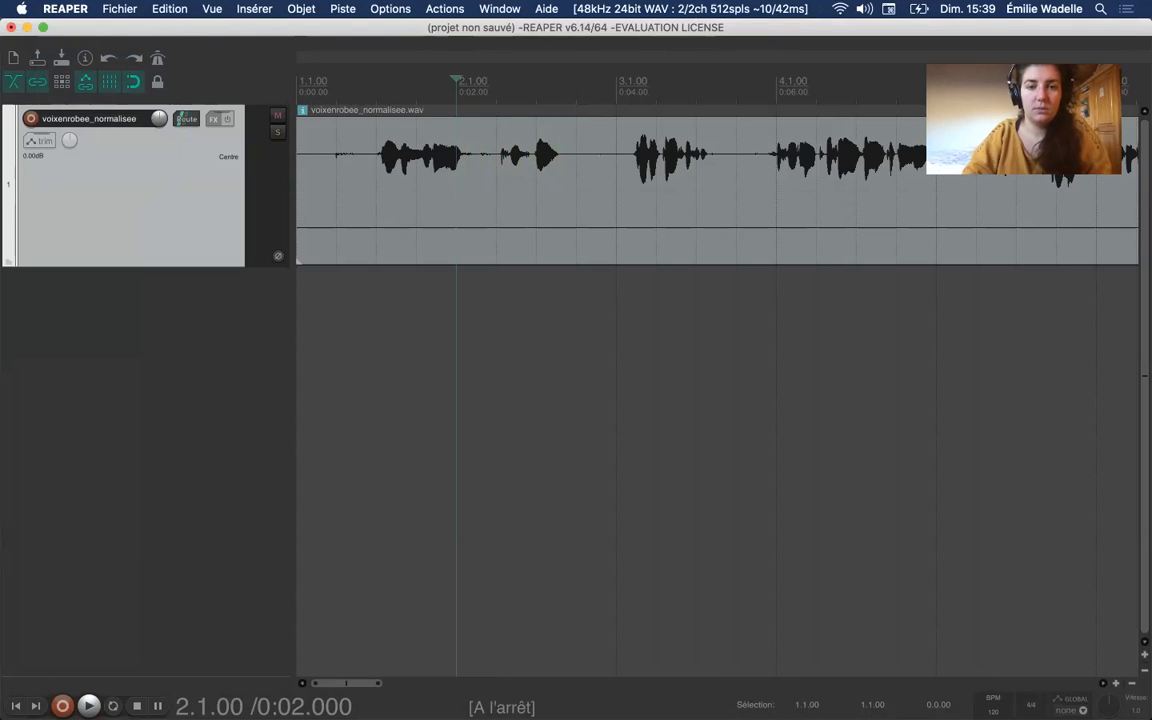
Play the voice recording from 1.3.00 to check its left and right channels.
click(368, 361)
key(space)
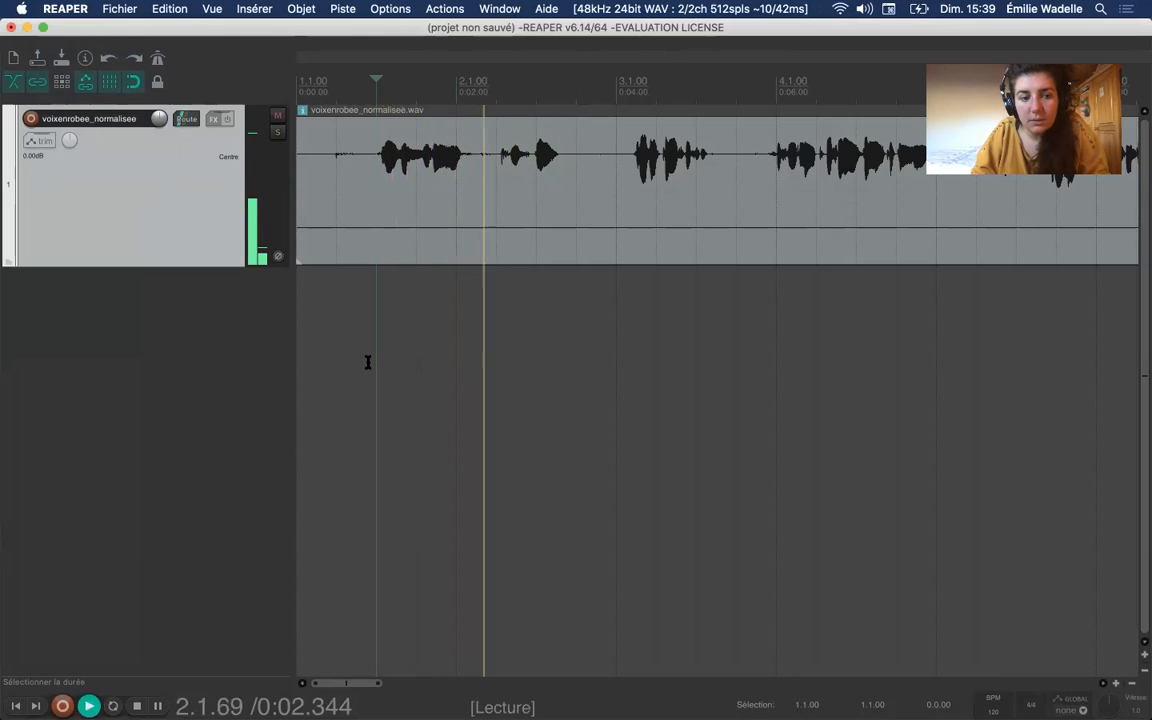
key(space)
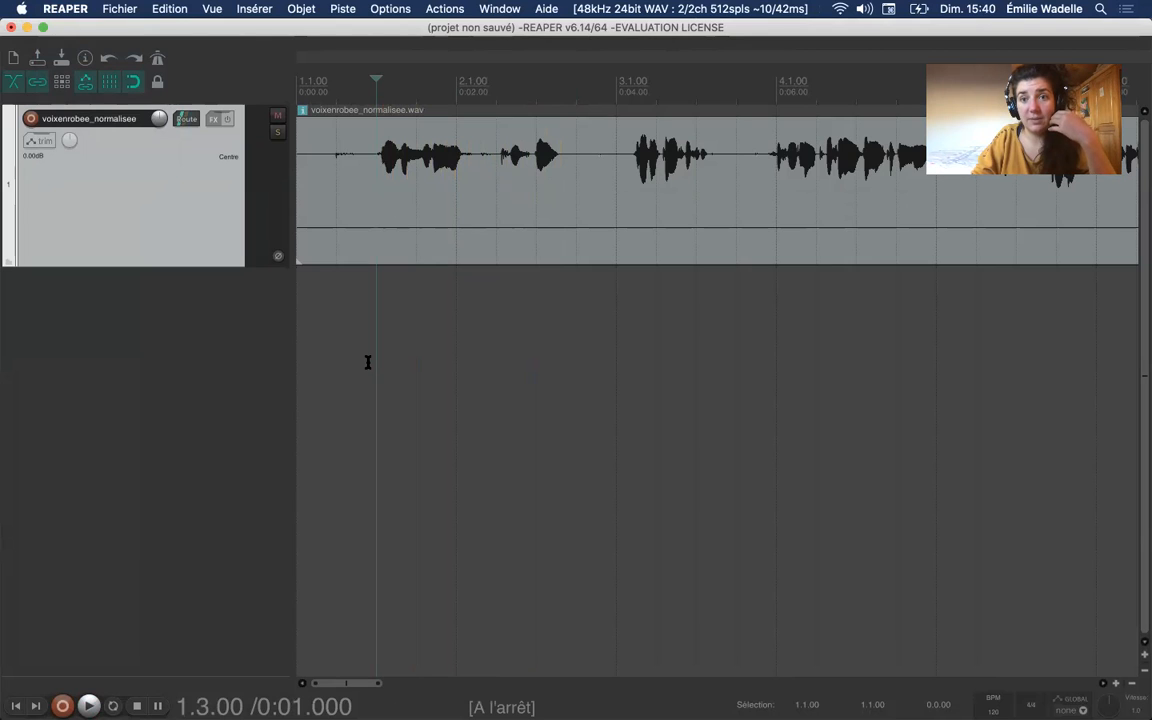
Set the voice item's take channel mode to Mono (gauche).
right_click(431, 216)
mouse_move(457, 168)
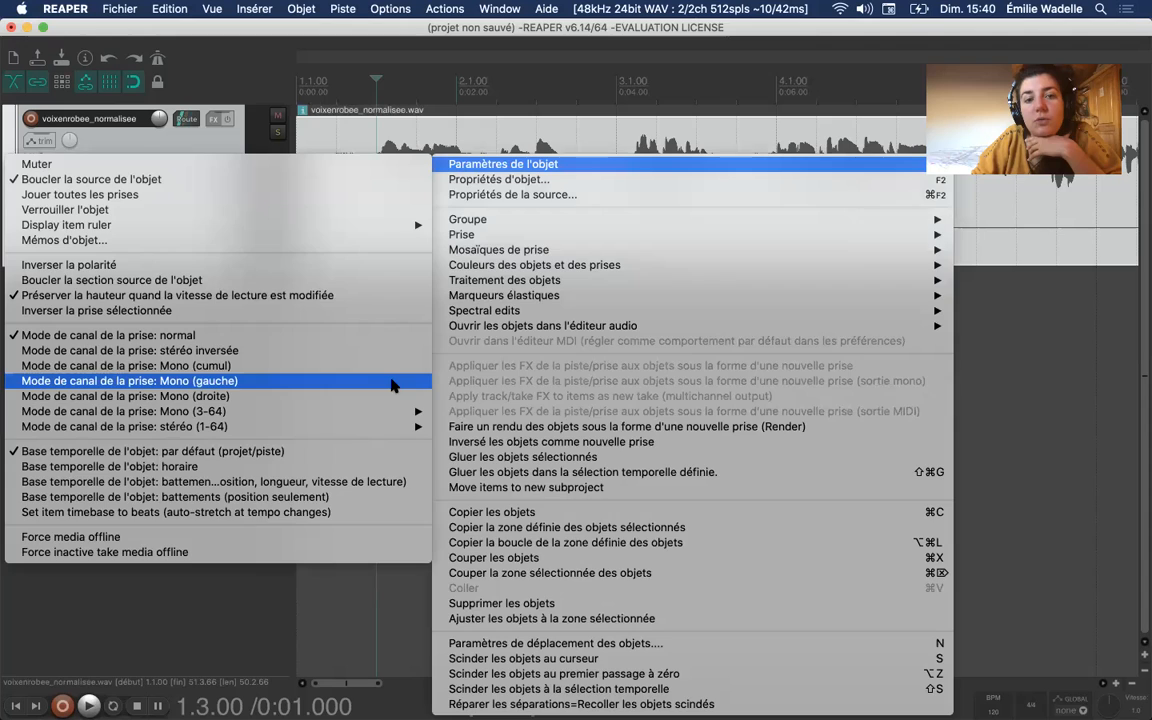
click(391, 383)
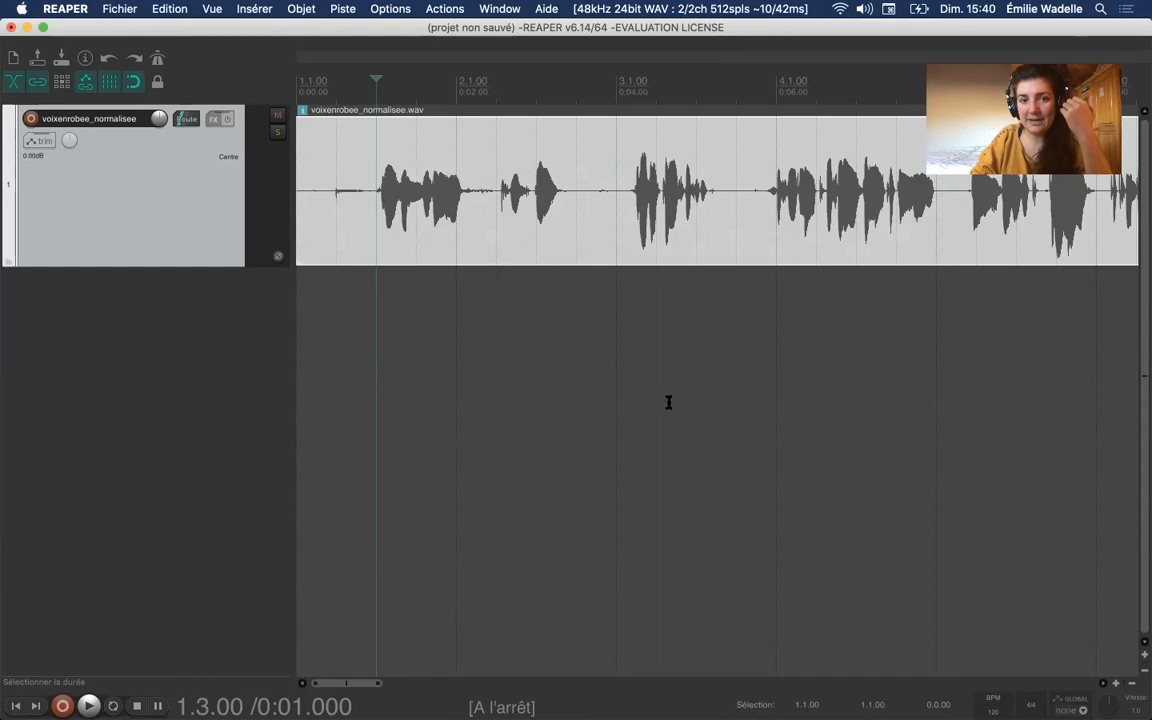
Test edit cursor placement on the grid up to 3.3.00, and turn the grid off.
click(552, 319)
click(606, 320)
click(690, 332)
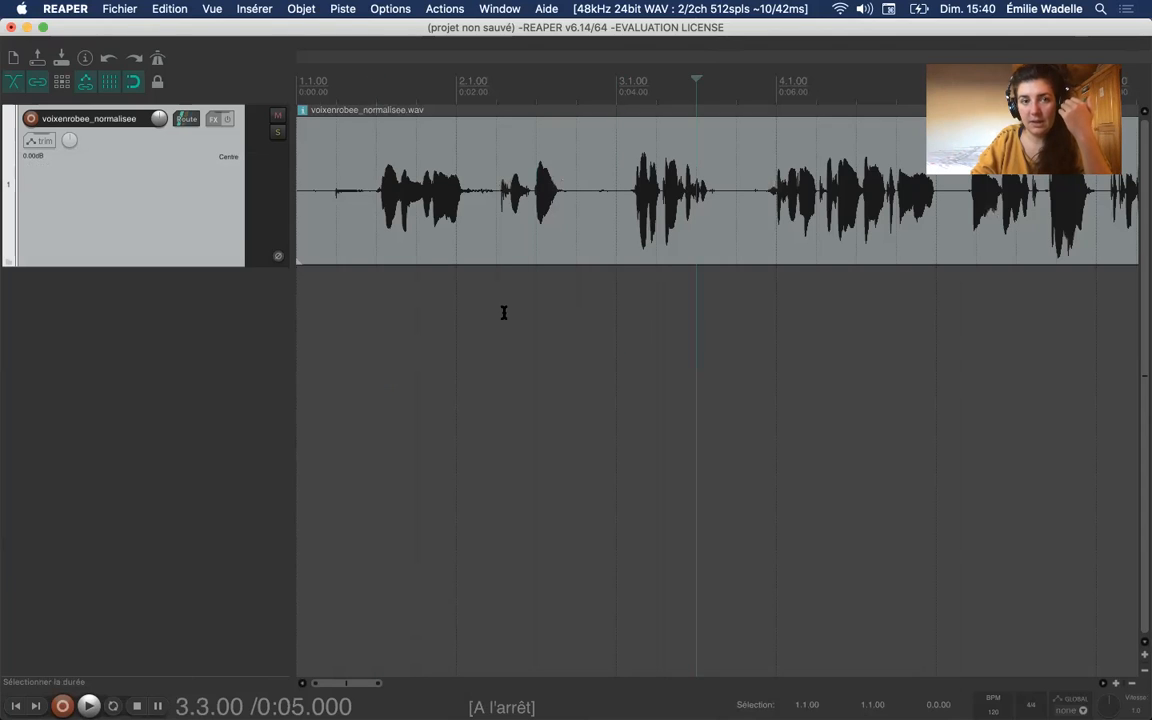
click(88, 85)
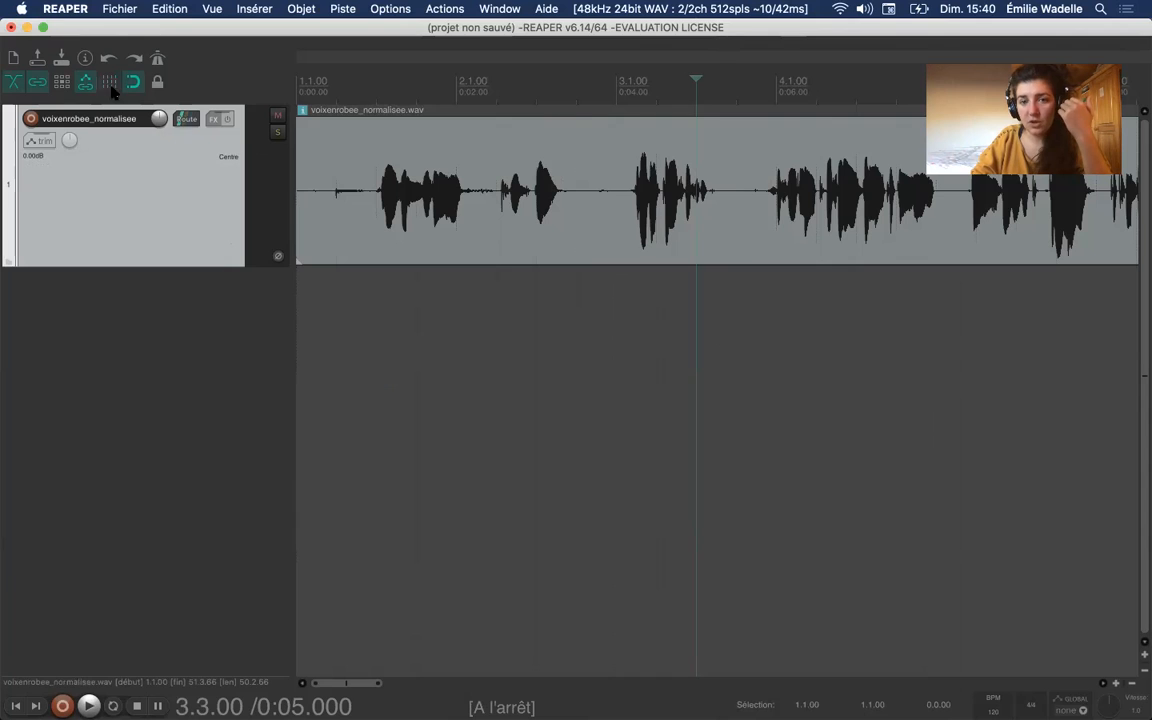
Place the edit cursor at 3.1.04, in the pause before the third phrase, and play from there twice.
click(617, 290)
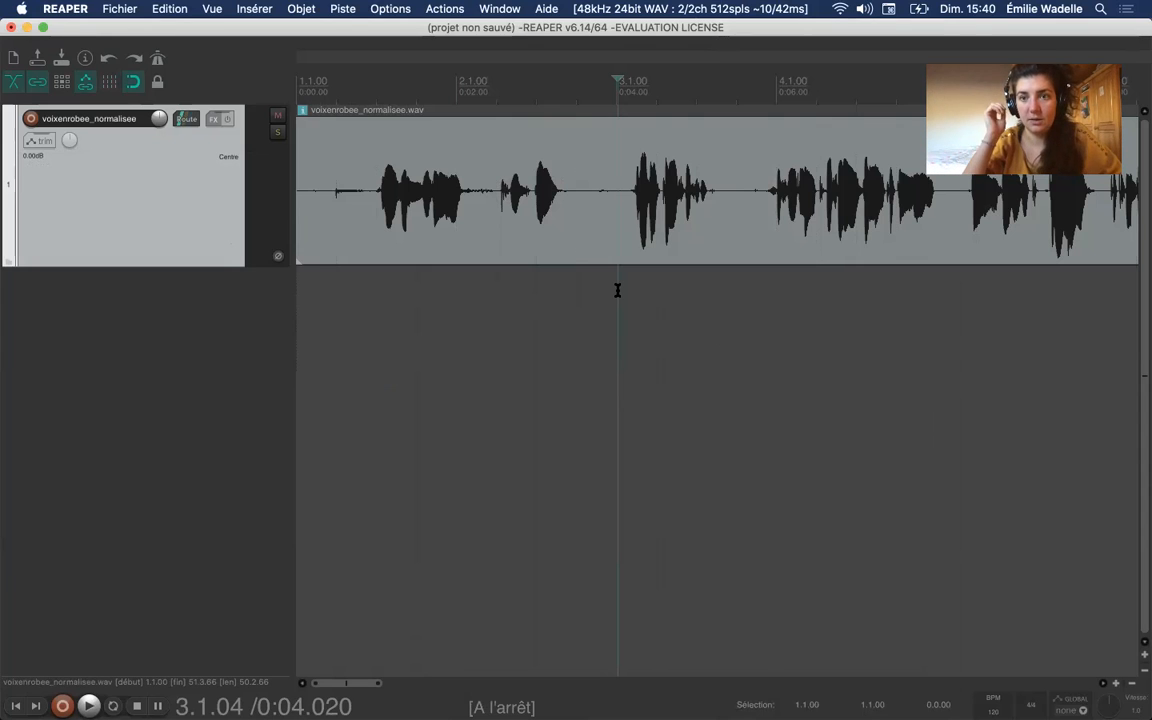
key(space)
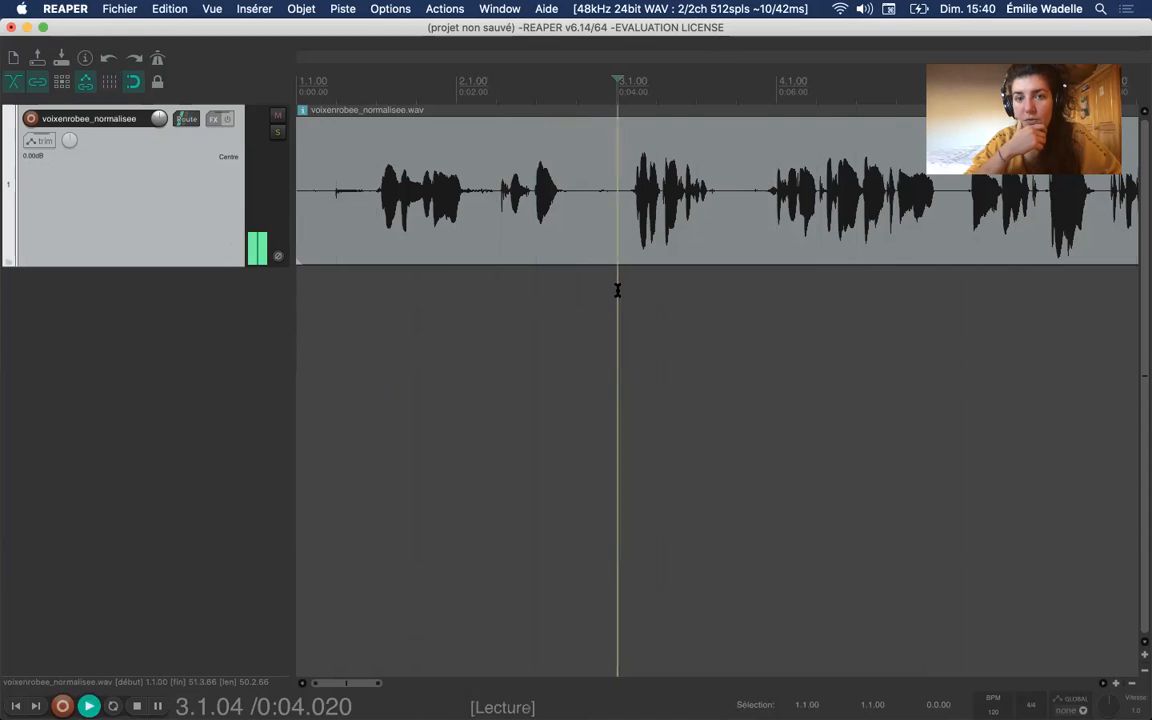
key(space)
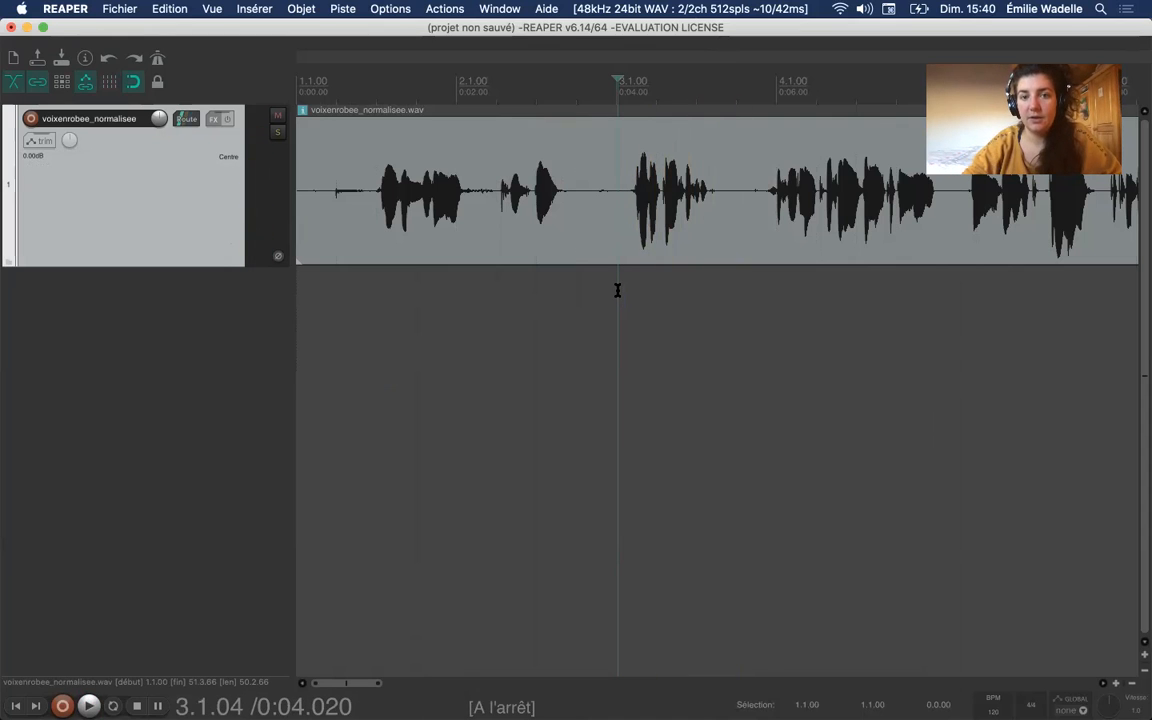
key(space)
key(space)
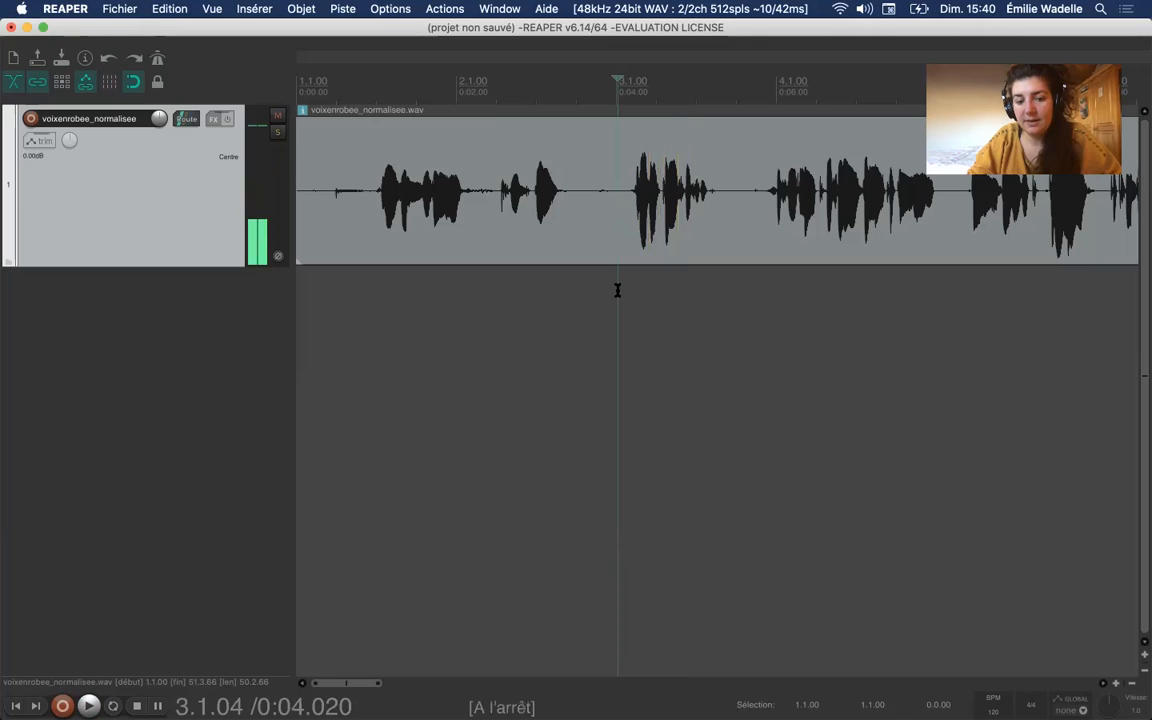
Split the voice item at 2.4.96 and delete the part before the cut.
click(614, 282)
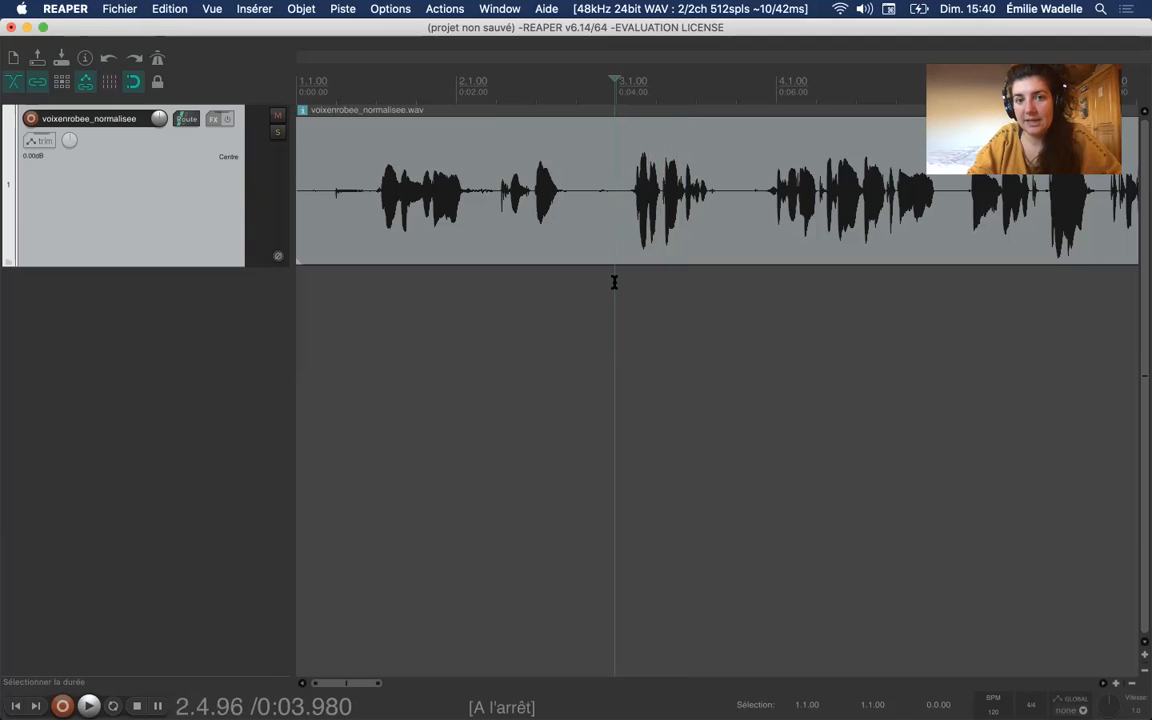
key(s)
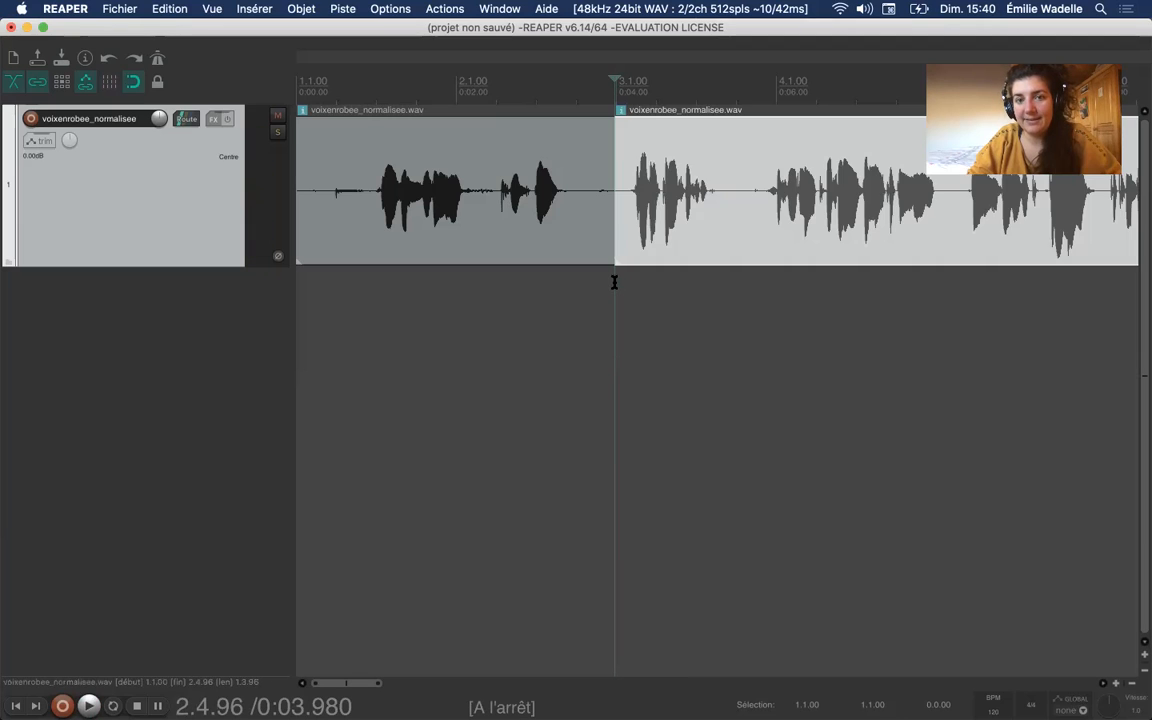
click(470, 200)
click(702, 200)
click(533, 200)
click(684, 214)
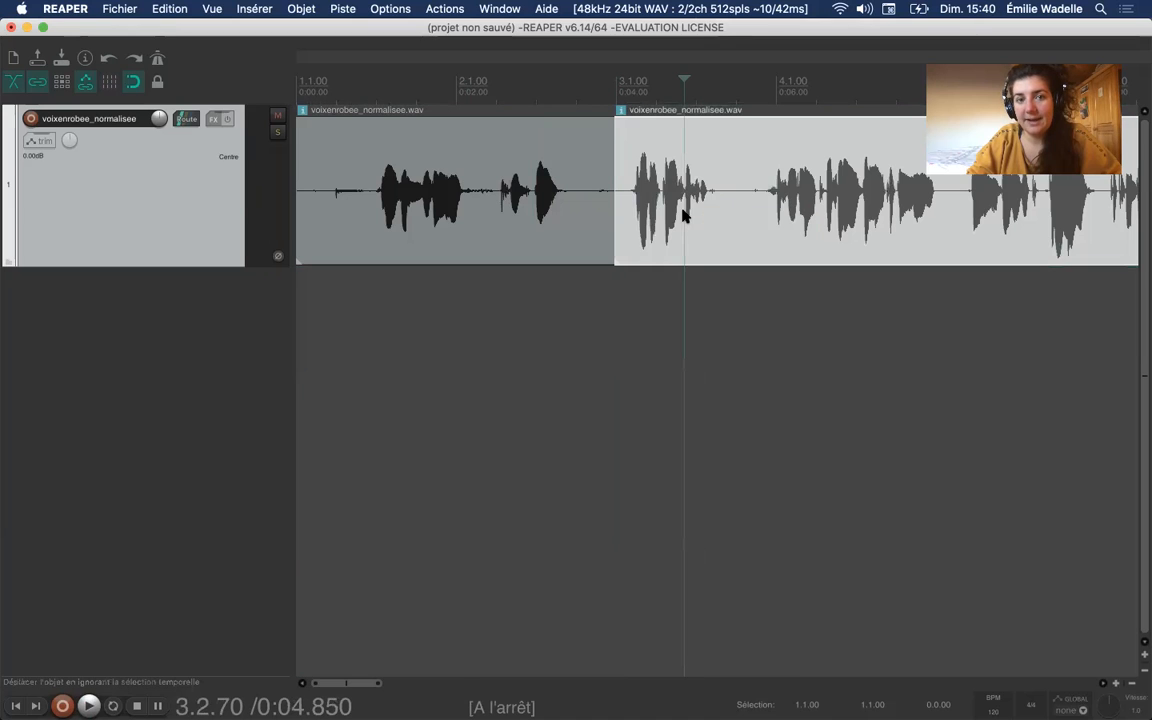
click(517, 216)
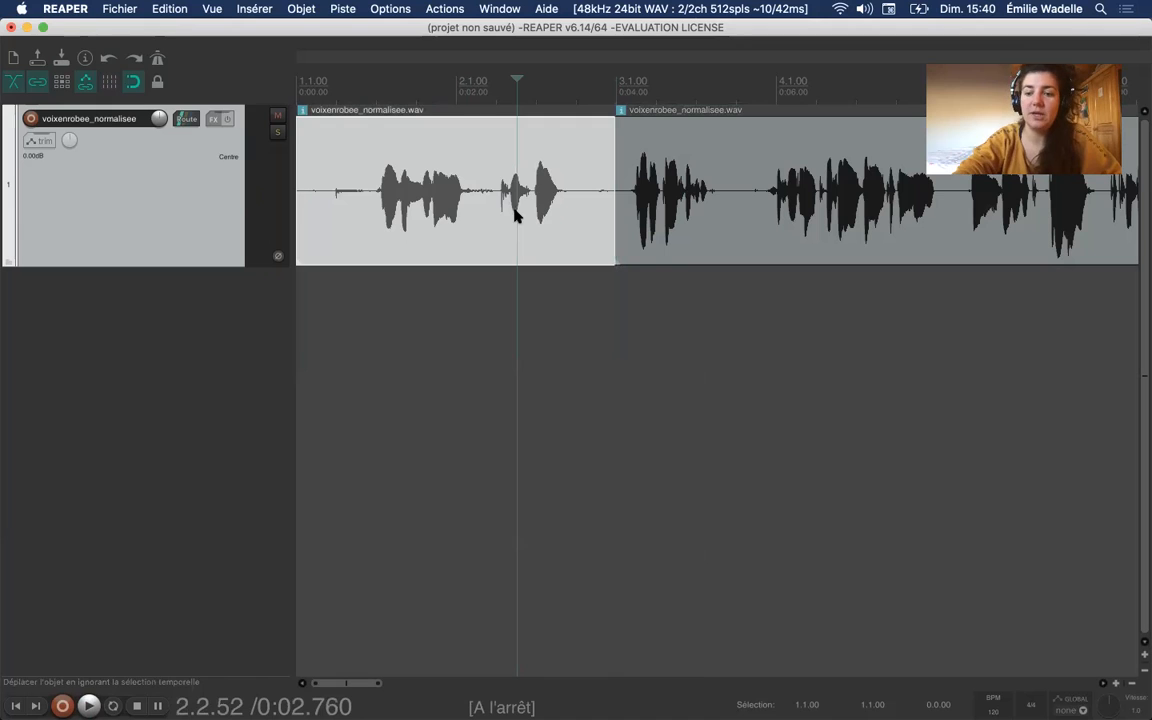
key(Delete)
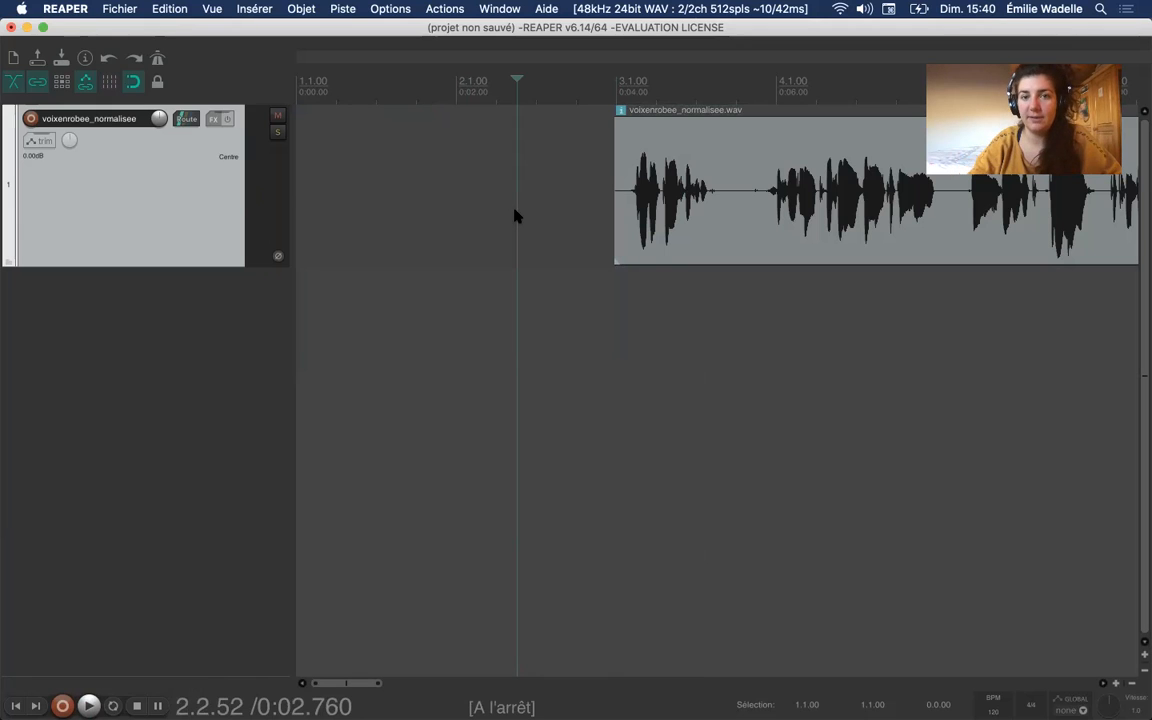
Split the remaining voice item in the pause after its first phrase and again at 6.1.17, and delete the segment between the cuts.
scroll(722, 334, down, 5)
click(522, 279)
key(s)
click(628, 282)
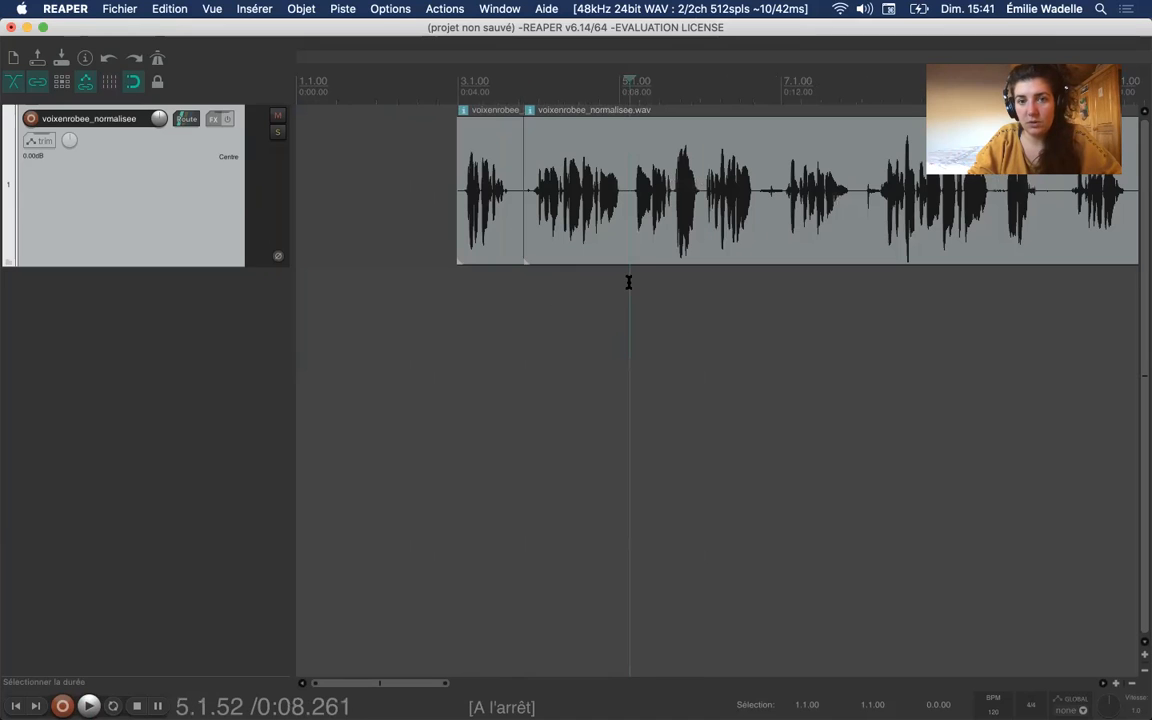
drag(689, 283, 702, 286)
key(s)
click(639, 170)
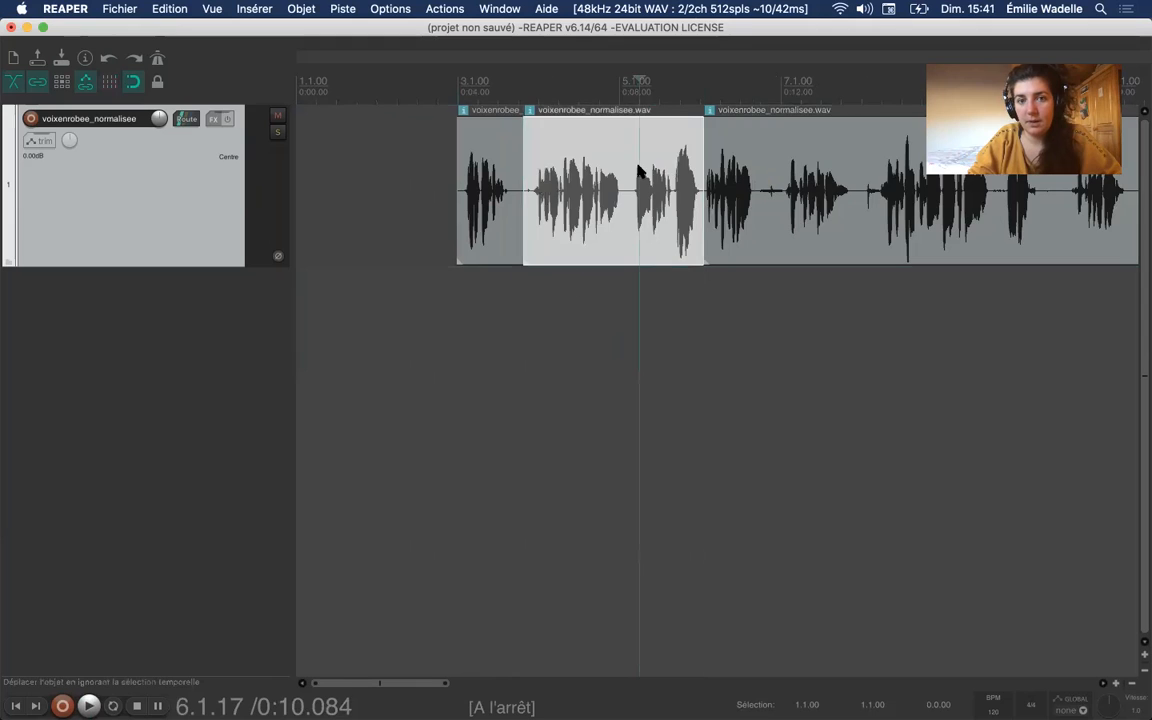
key(Delete)
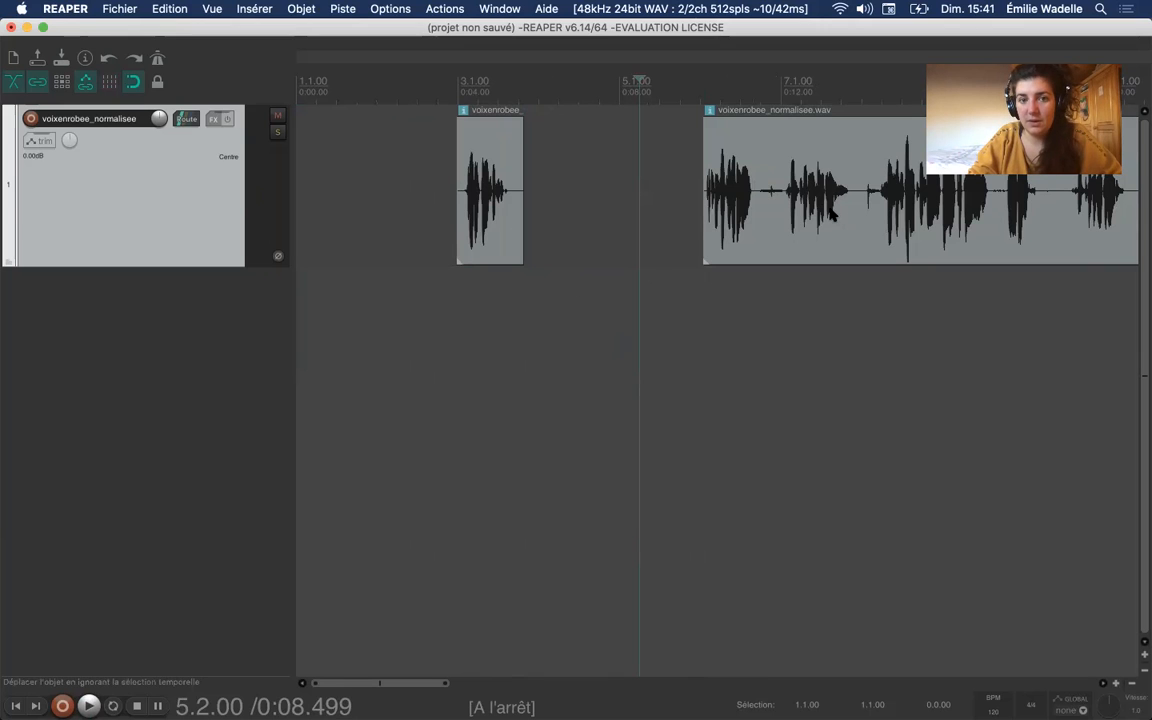
Move the long voice item back against the end of the first item and split it at 4.2.87.
drag(890, 212, 729, 221)
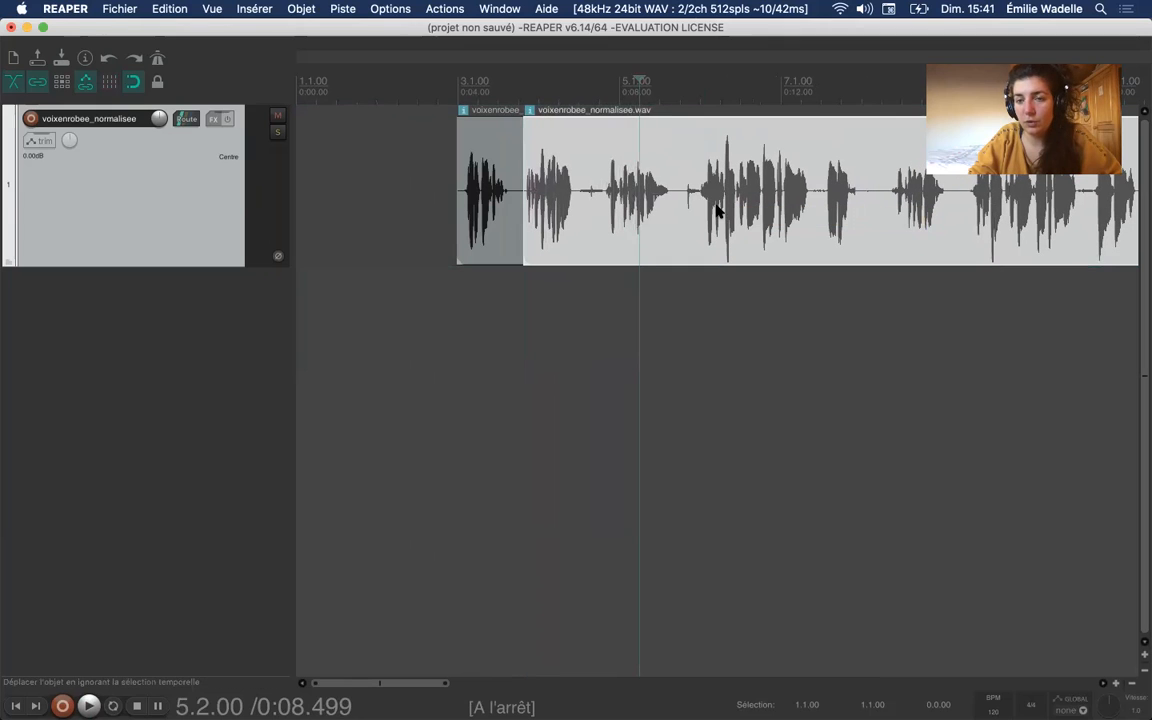
mouse_move(656, 224)
mouse_down()
mouse_move(823, 234)
mouse_move(810, 221)
mouse_move(820, 232)
mouse_move(636, 226)
mouse_up()
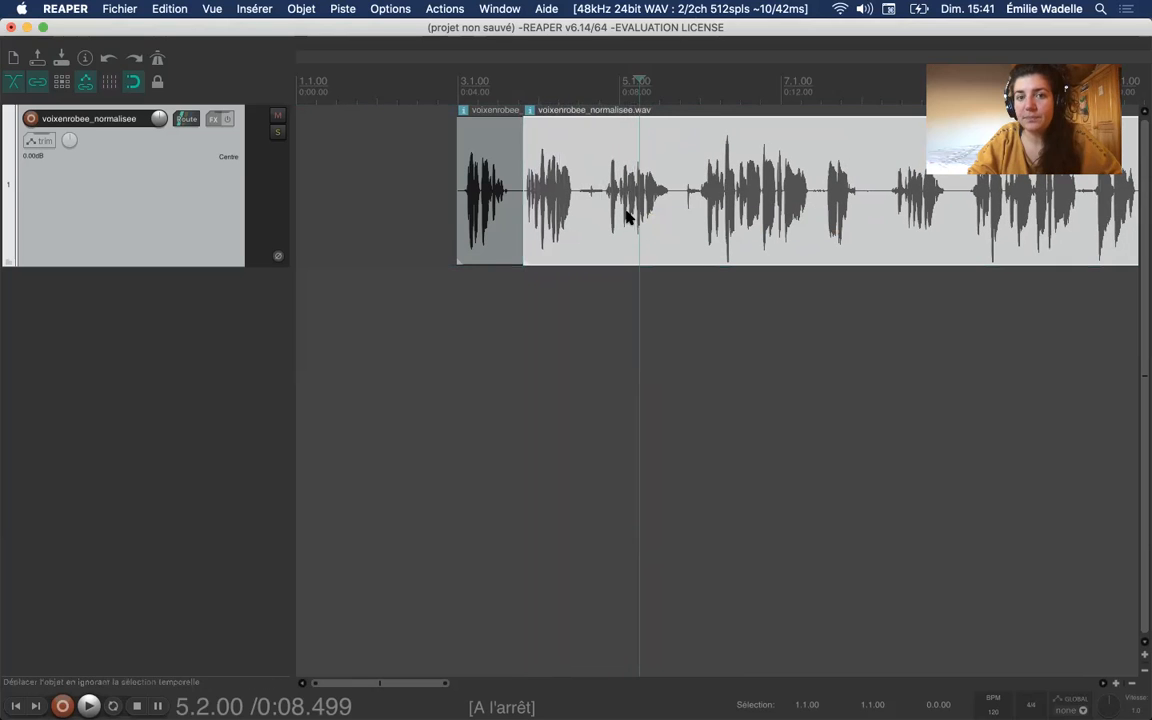
click(576, 290)
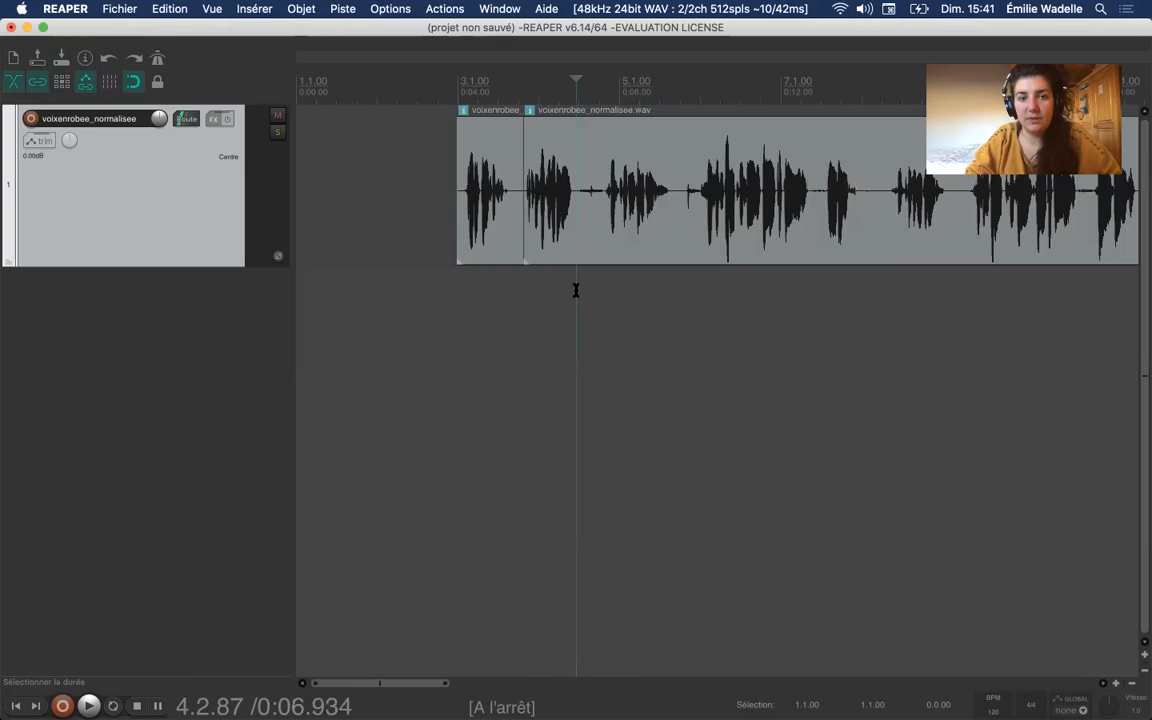
key(s)
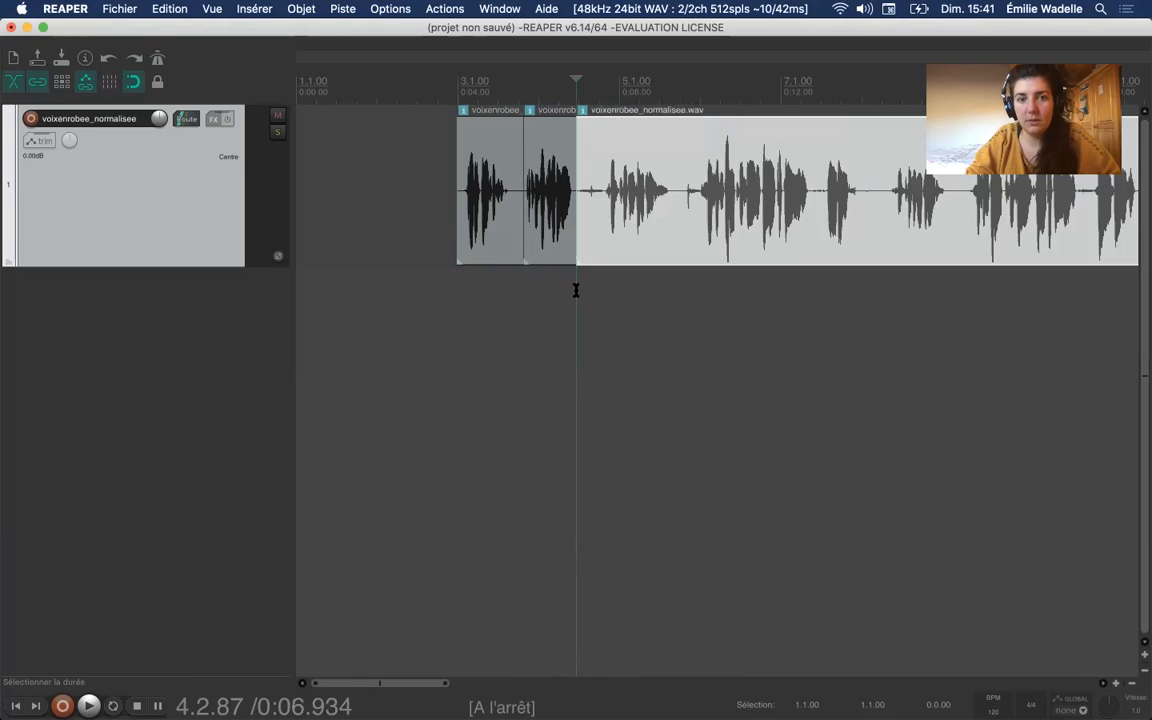
Split the voice item again at 5.4.85 and delete the segment between the last two cuts.
click(694, 281)
key(s)
click(672, 232)
key(Delete)
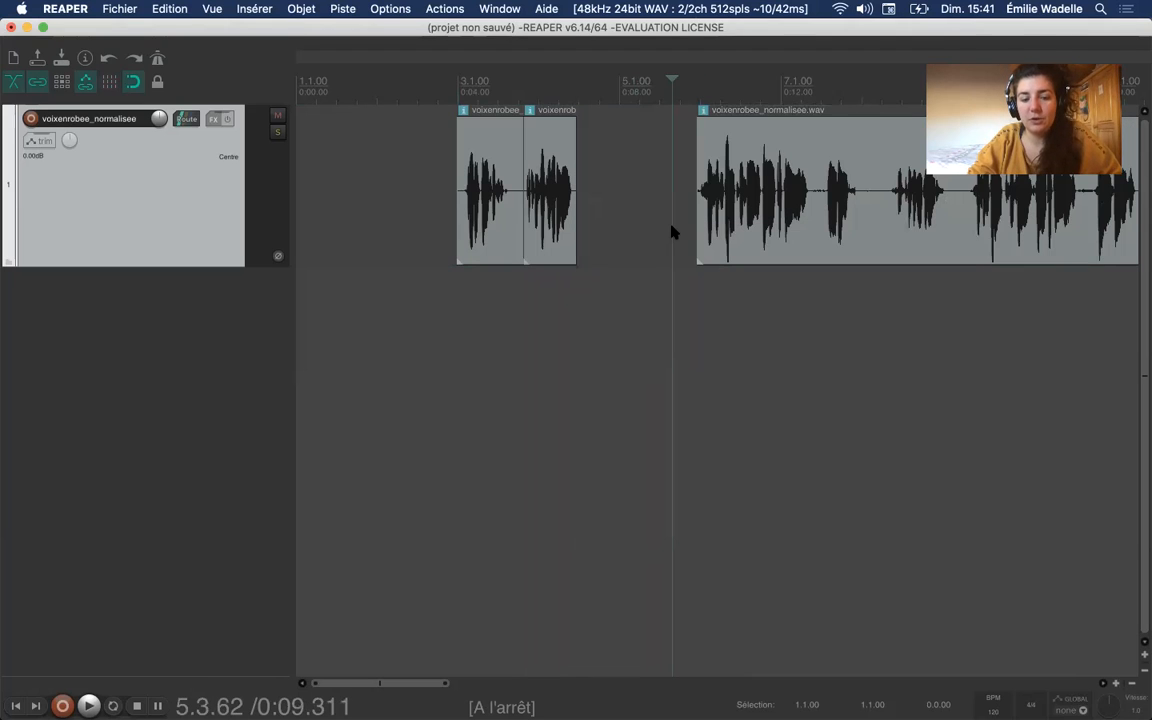
Undo the segment's deletion, enable ripple editing, and test a ripple delete of the same segment before undoing it.
key(super+z)
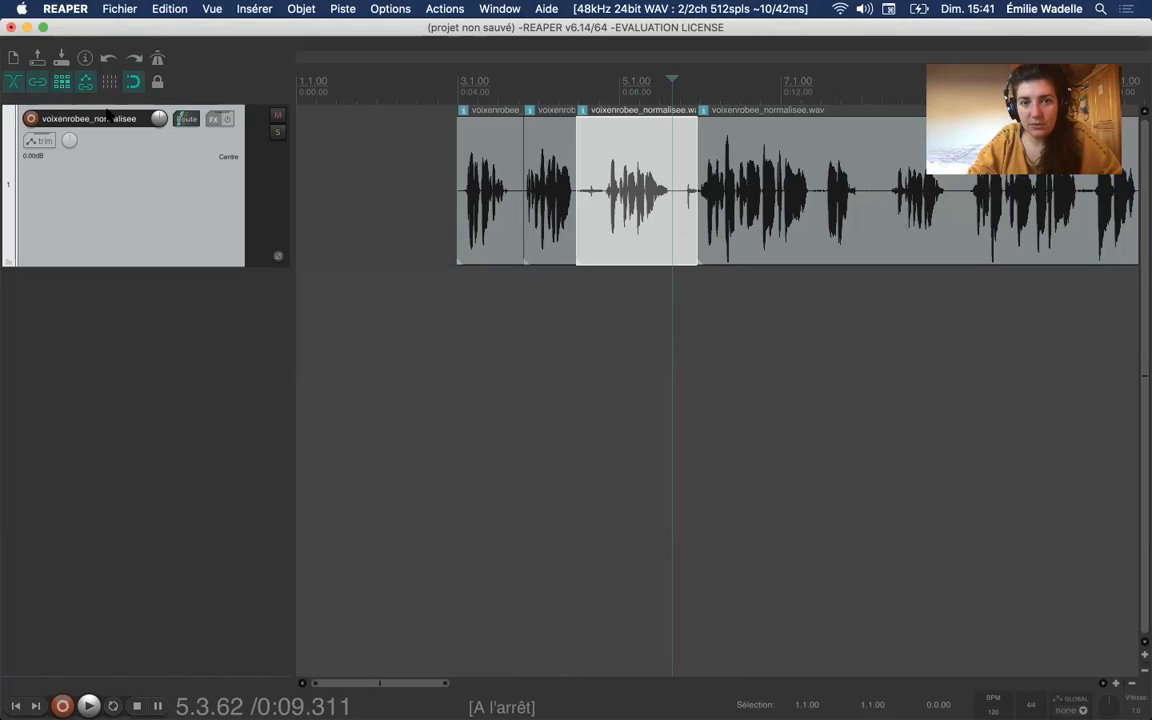
click(658, 248)
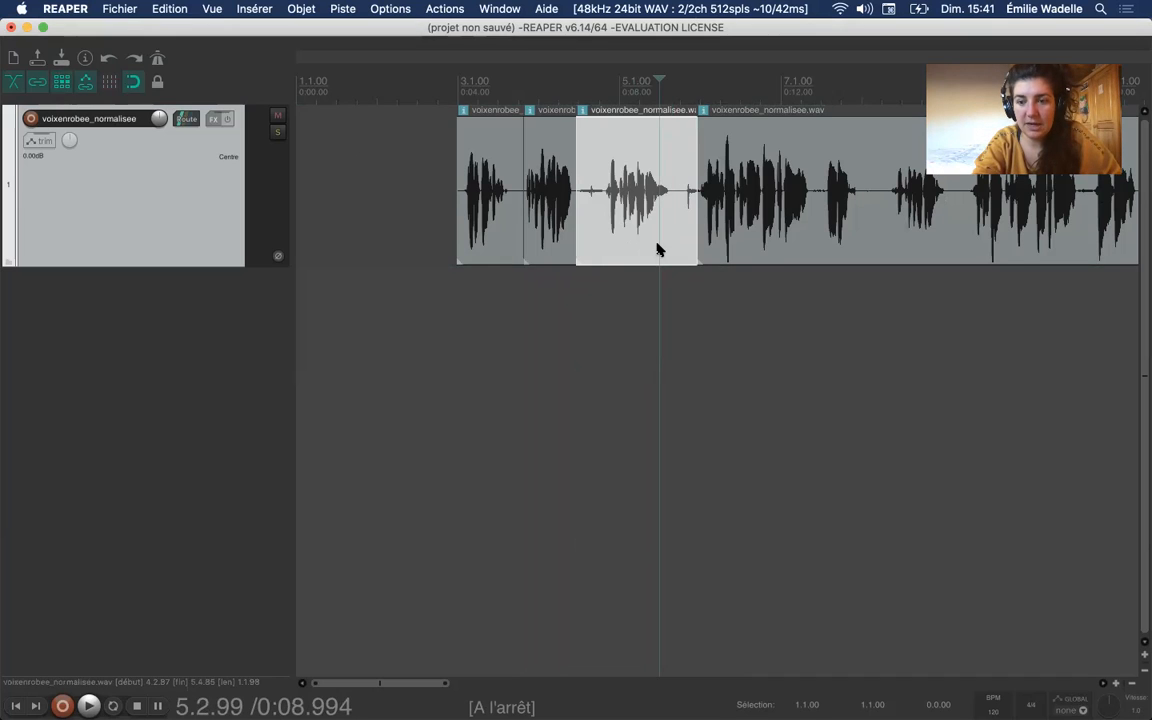
key(Delete)
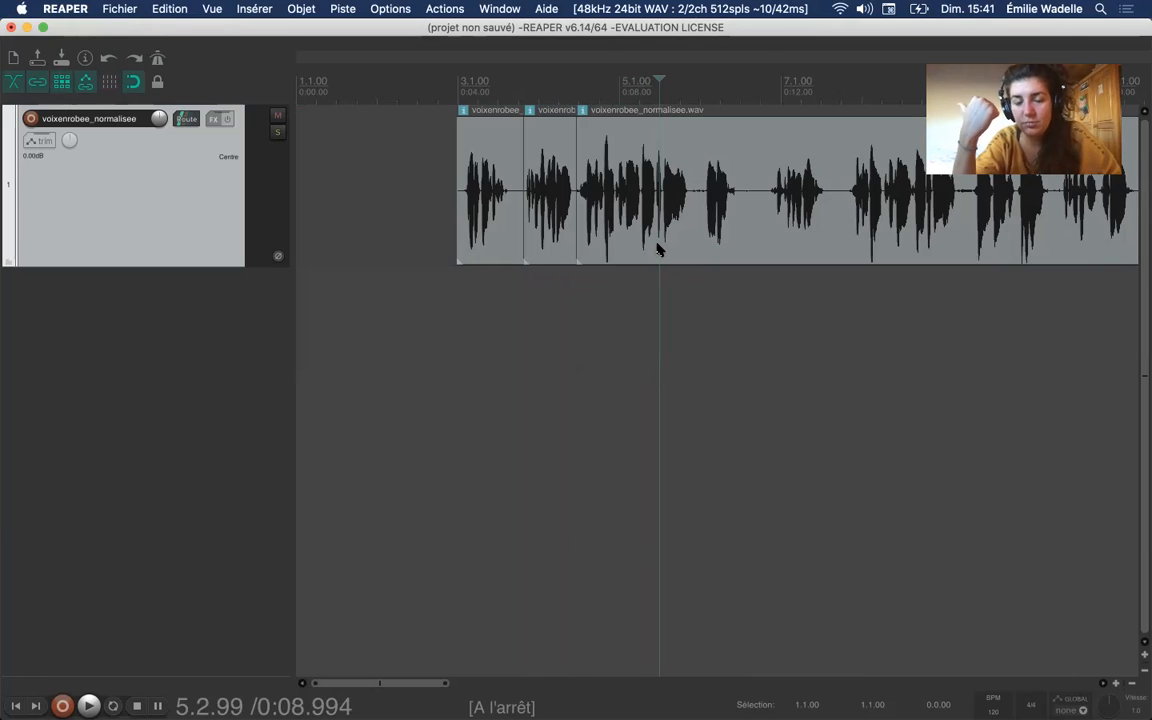
key(super+z)
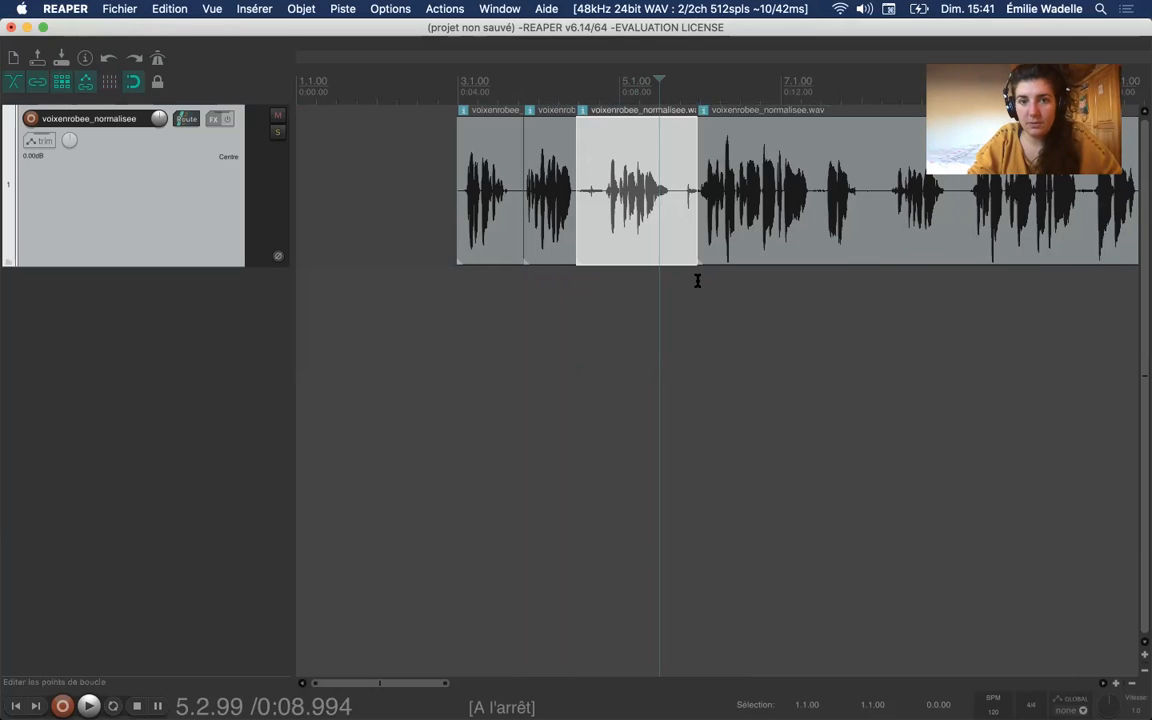
Split the last voice item at 7.2.87 and move the part after the cut to a new track below.
click(817, 285)
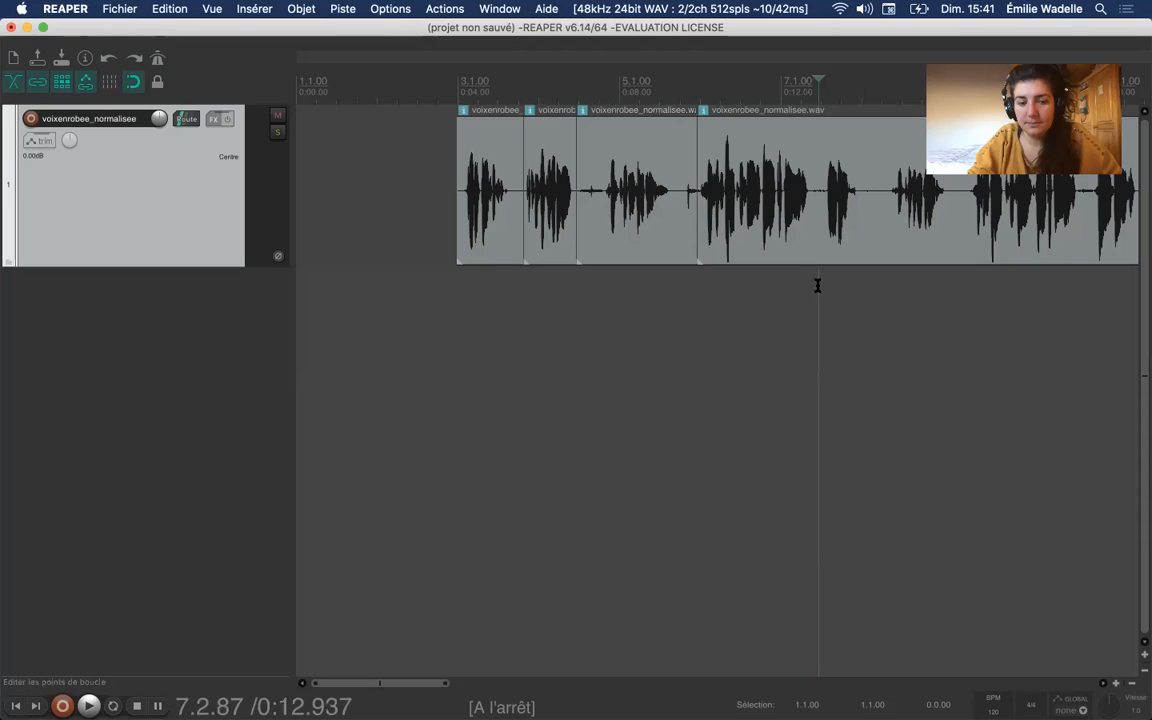
key(super+s)
text(s)
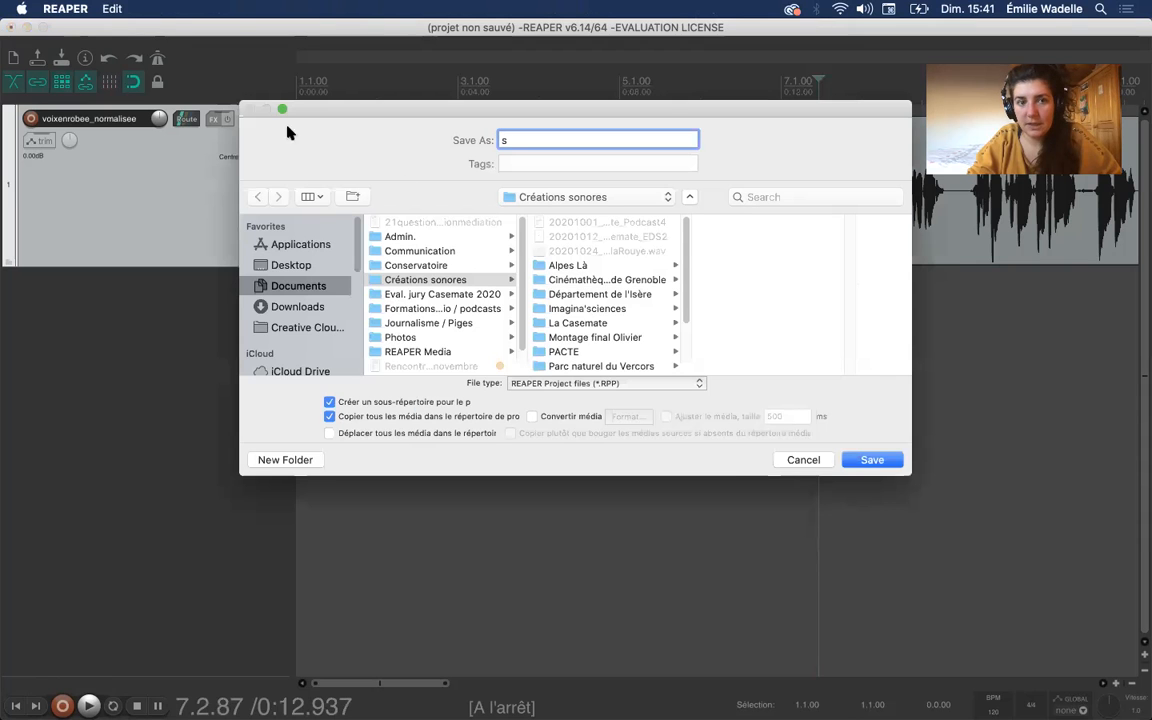
click(785, 460)
click(878, 220)
drag(878, 220, 900, 360)
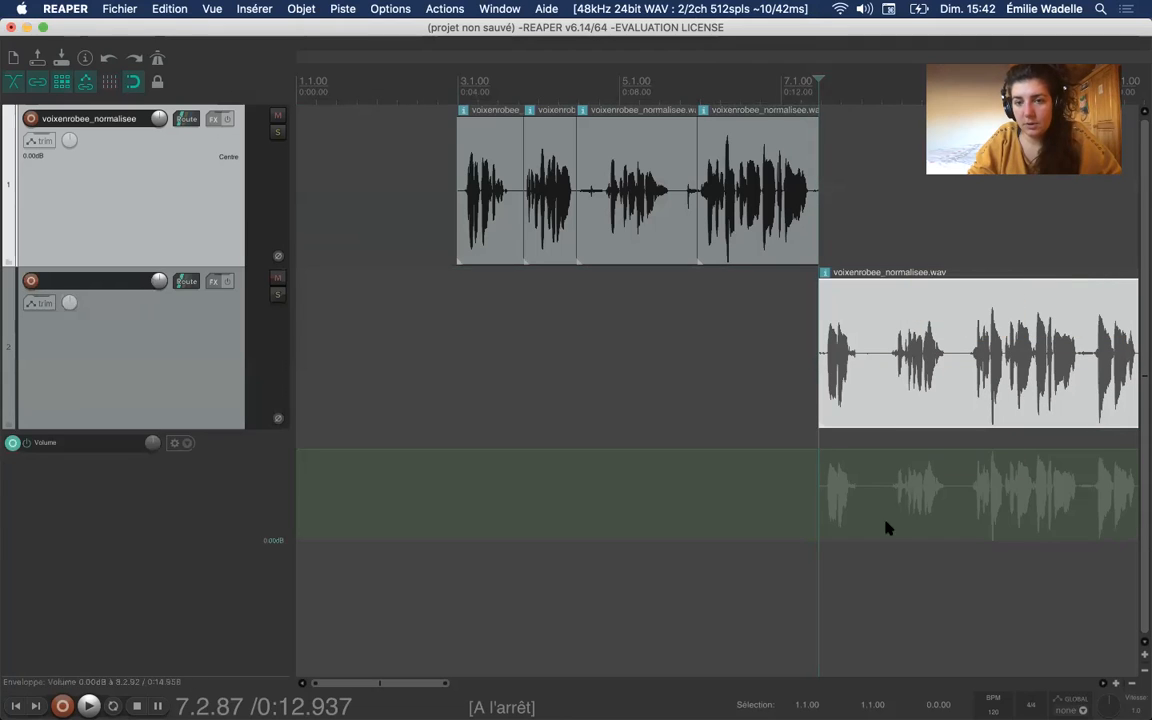
Split the item on the second track at 9.1.61 and move the part after the cut back to the first track.
click(955, 418)
key(s)
drag(972, 391, 965, 232)
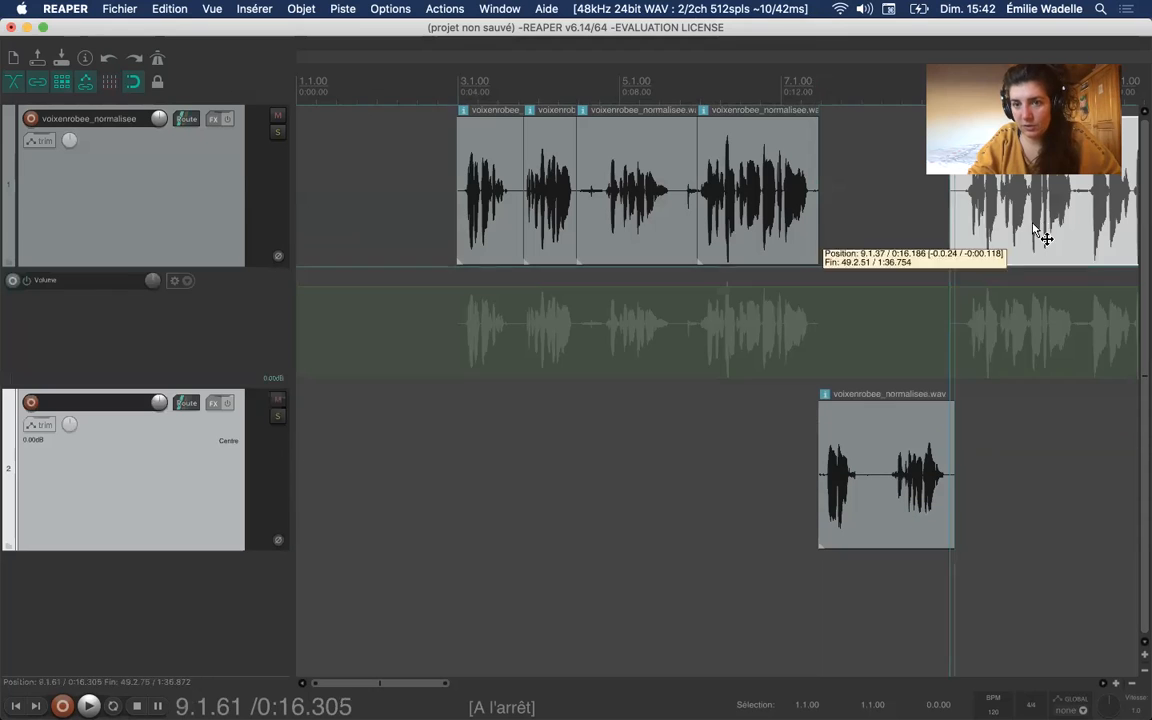
Hide all envelopes of the first track, and select its third voice item and the item following it.
right_click(193, 328)
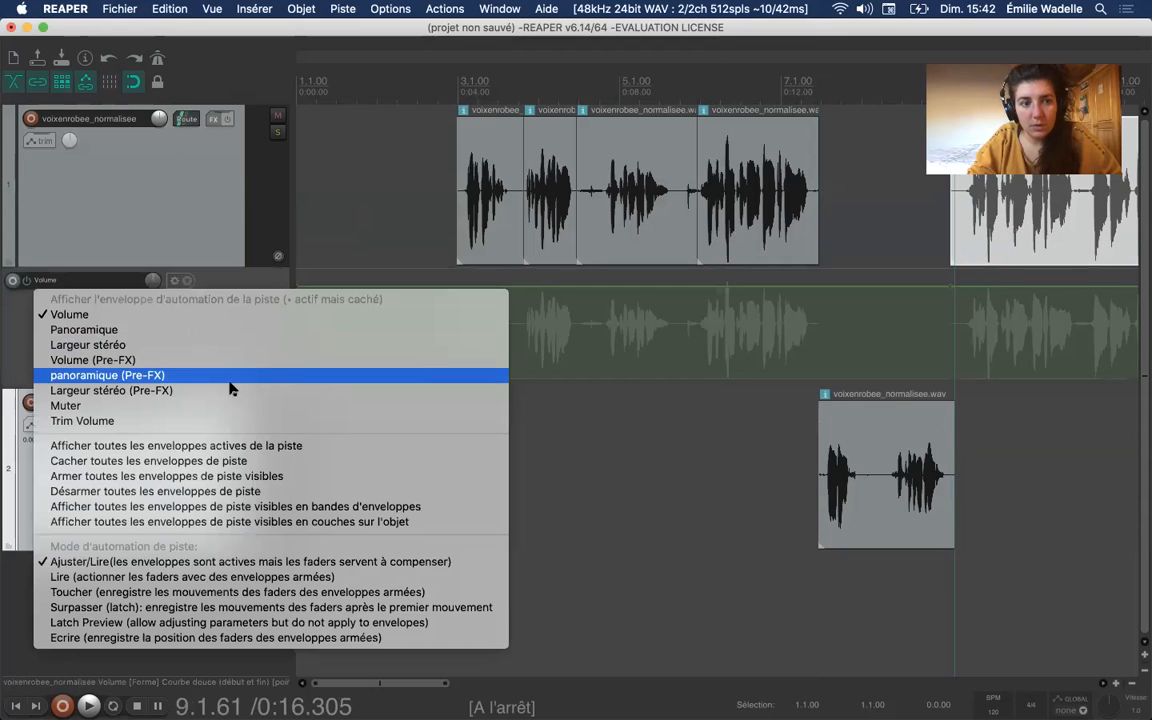
click(225, 458)
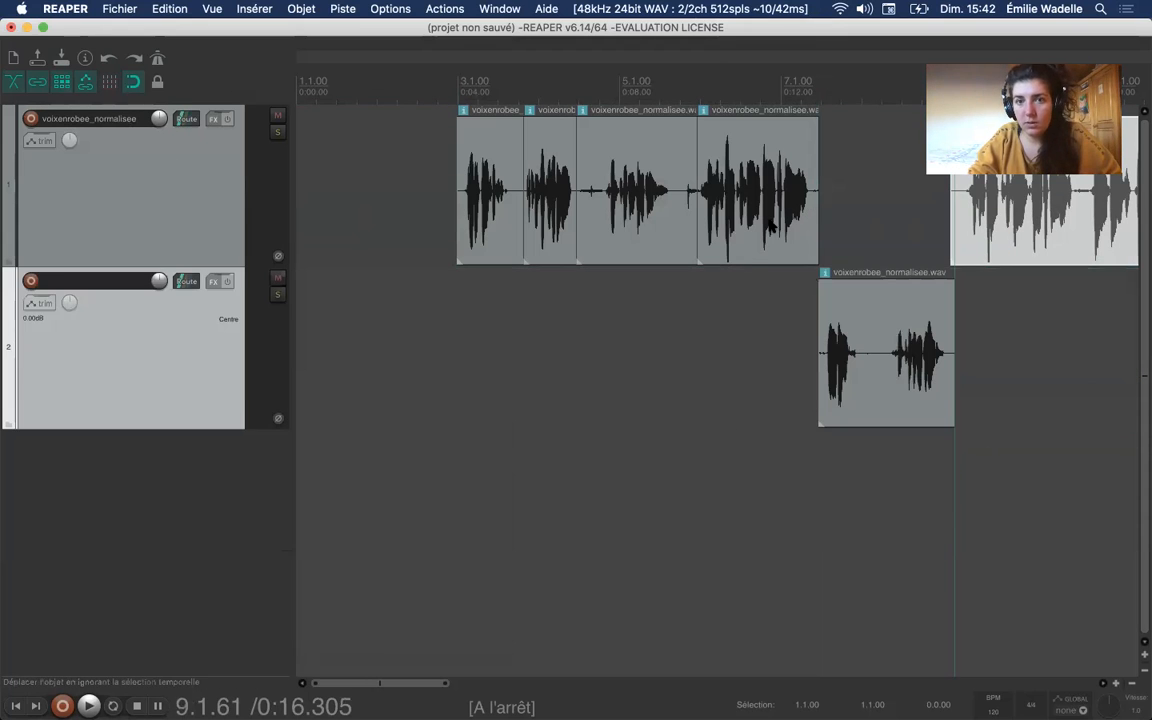
click(607, 232)
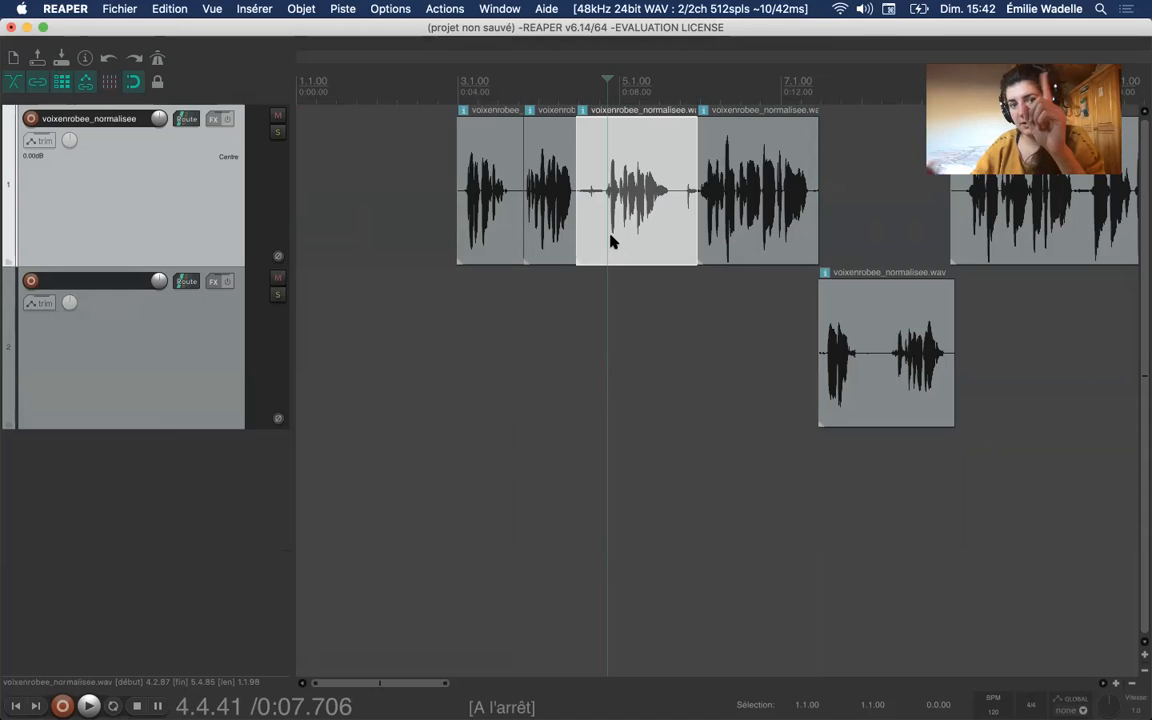
drag(611, 240, 765, 242)
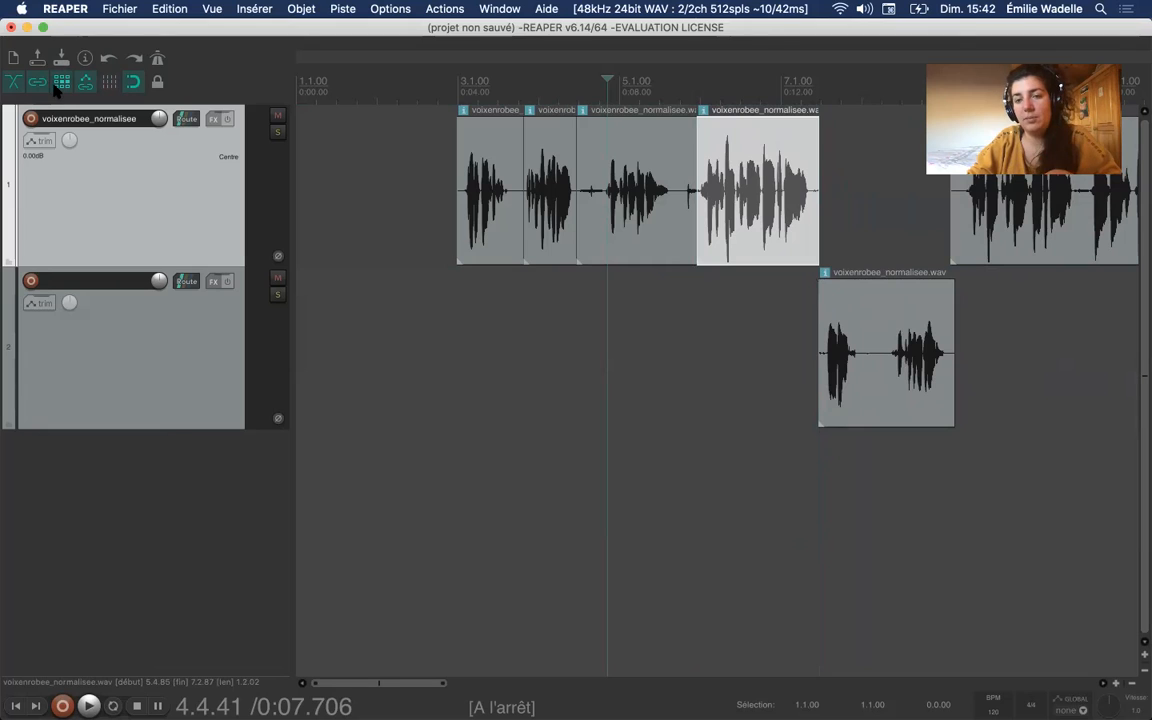
Start saving the project under a new name, entering 20201122_MCST_Leylesoliviers as the file name.
click(121, 9)
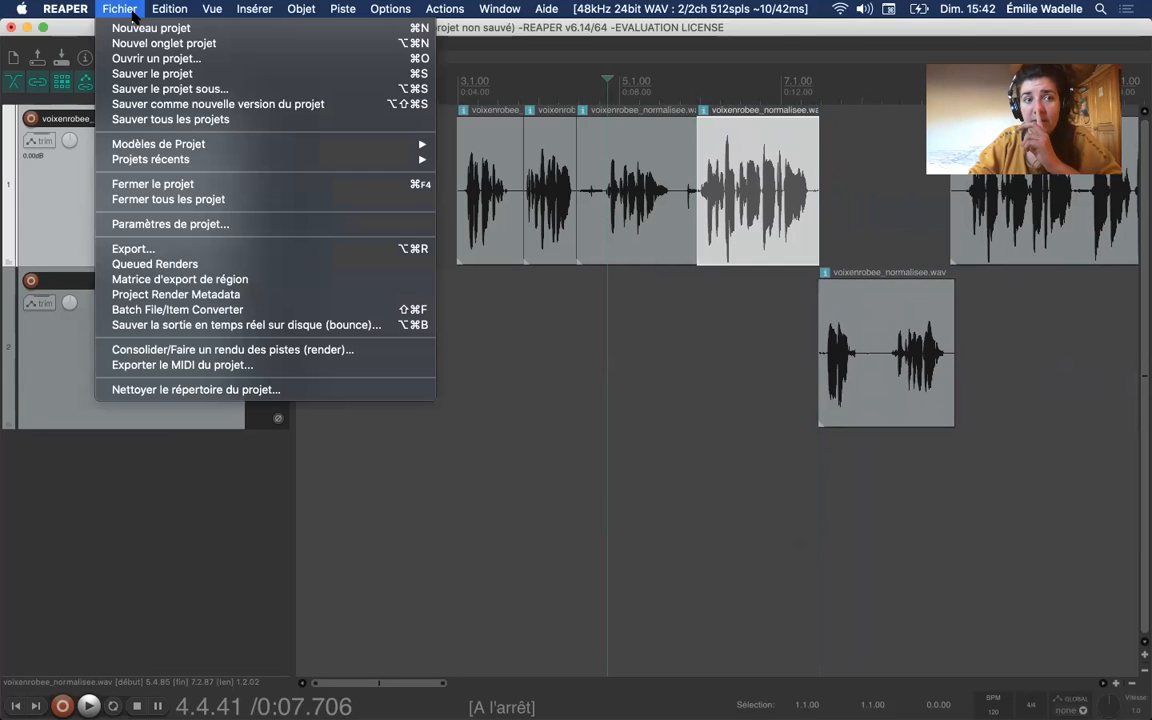
click(155, 90)
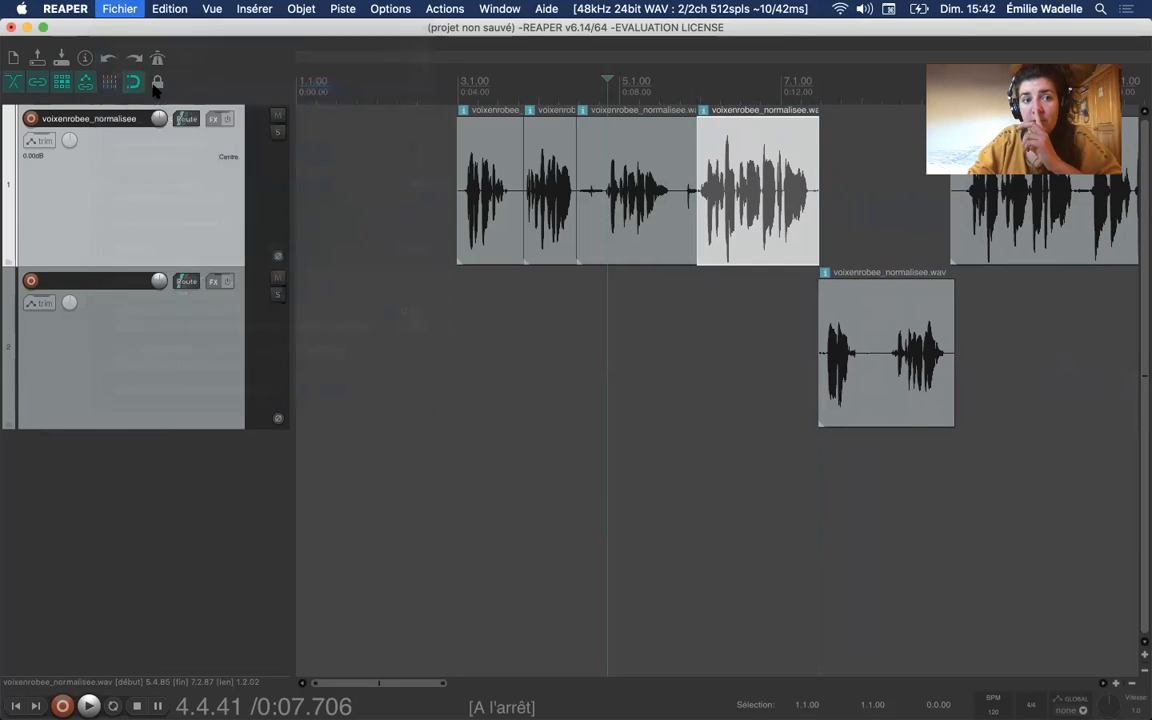
text(20201122_MCST_)
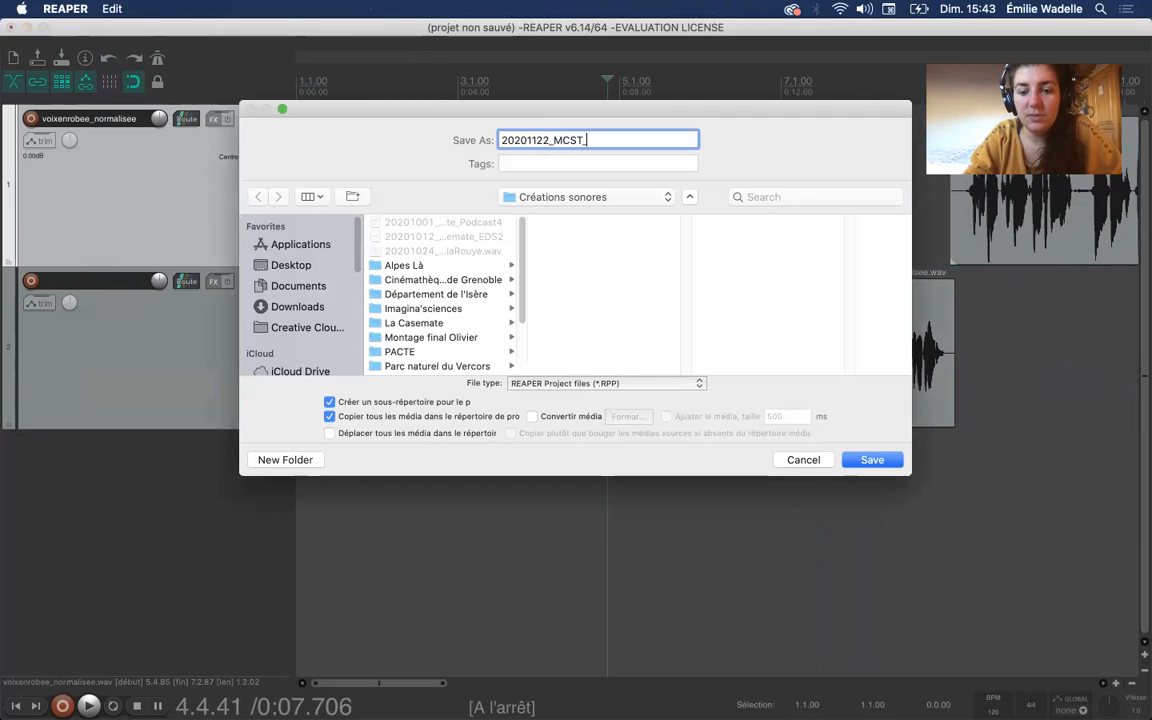
text(lesoliviers)
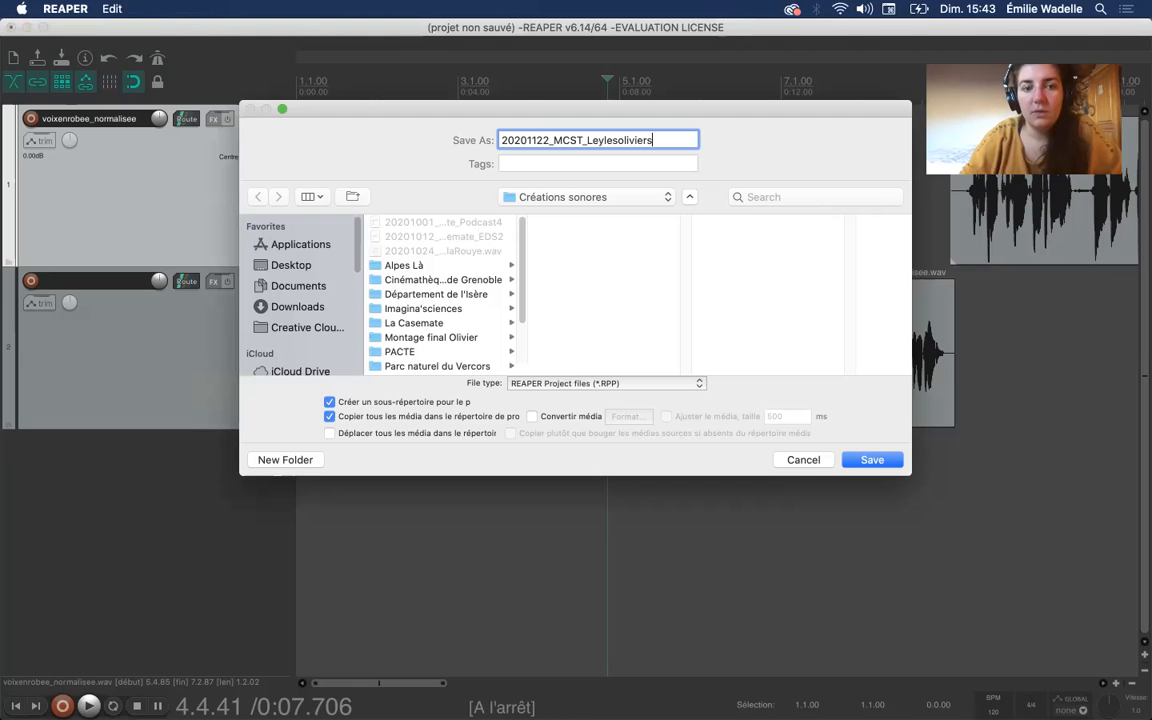
Choose the Rush Oliviers folder as the save location, inside Documents, Formations radio / podcasts, WeTransfer1 - Reaper Pas à pas.
scroll(443, 306, down, 1)
scroll(443, 306, down, 2)
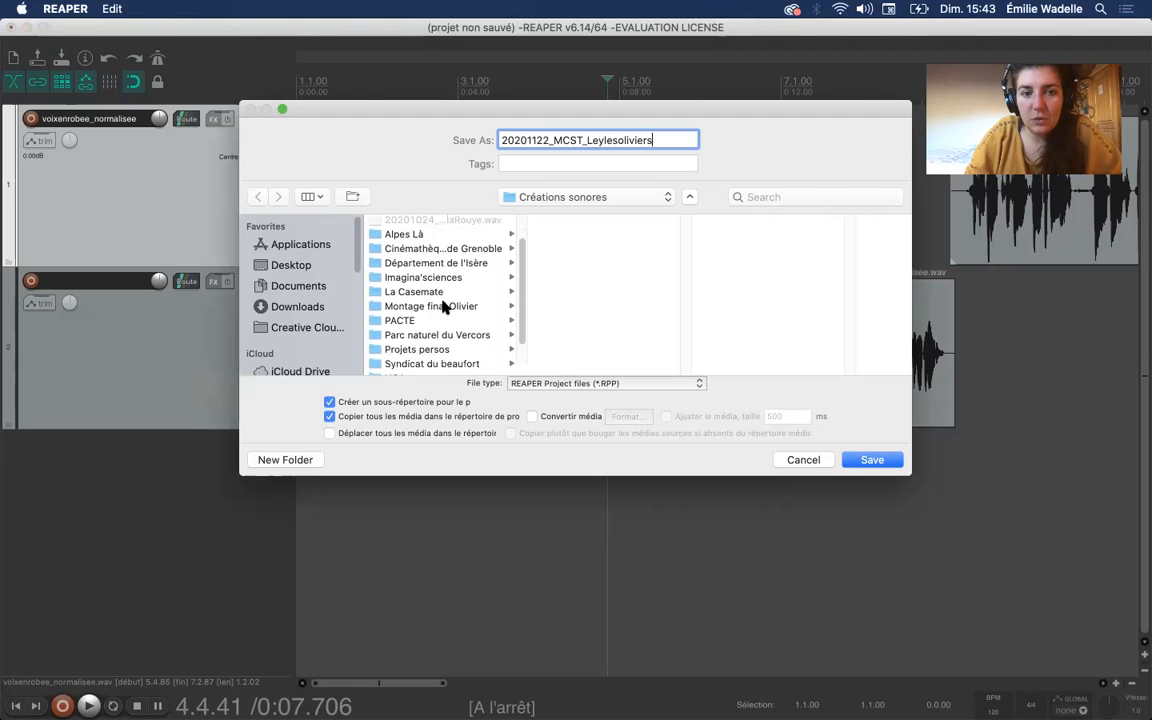
scroll(445, 301, up, 3)
click(548, 197)
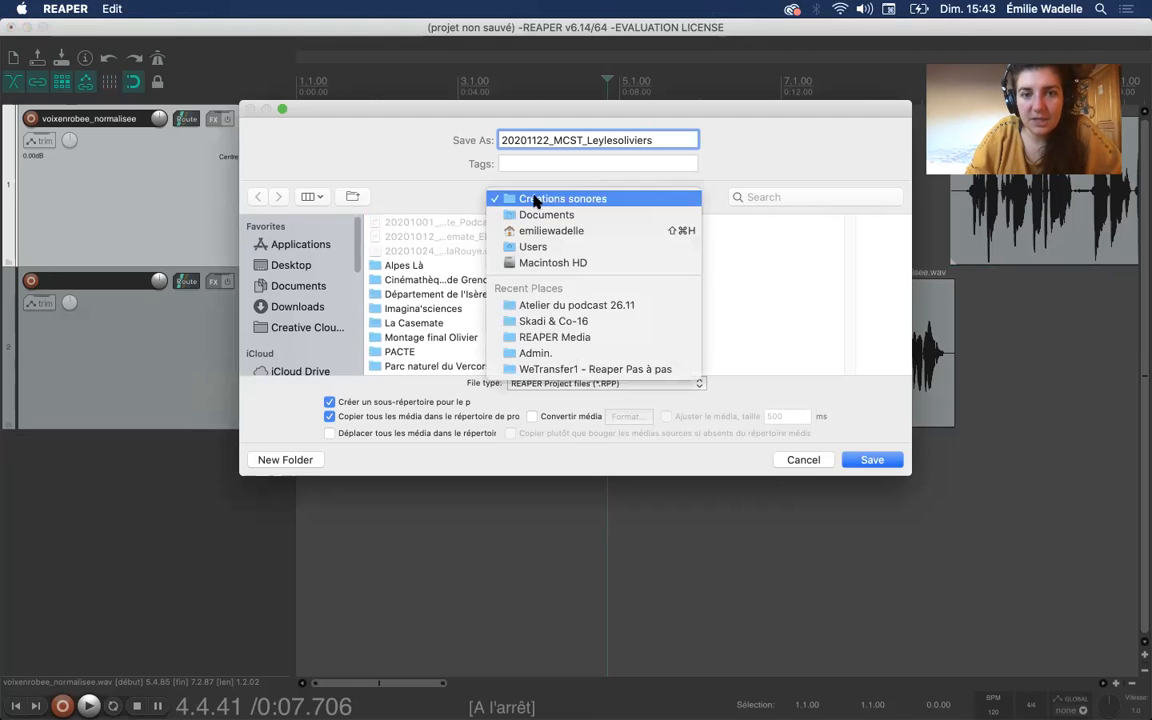
click(531, 214)
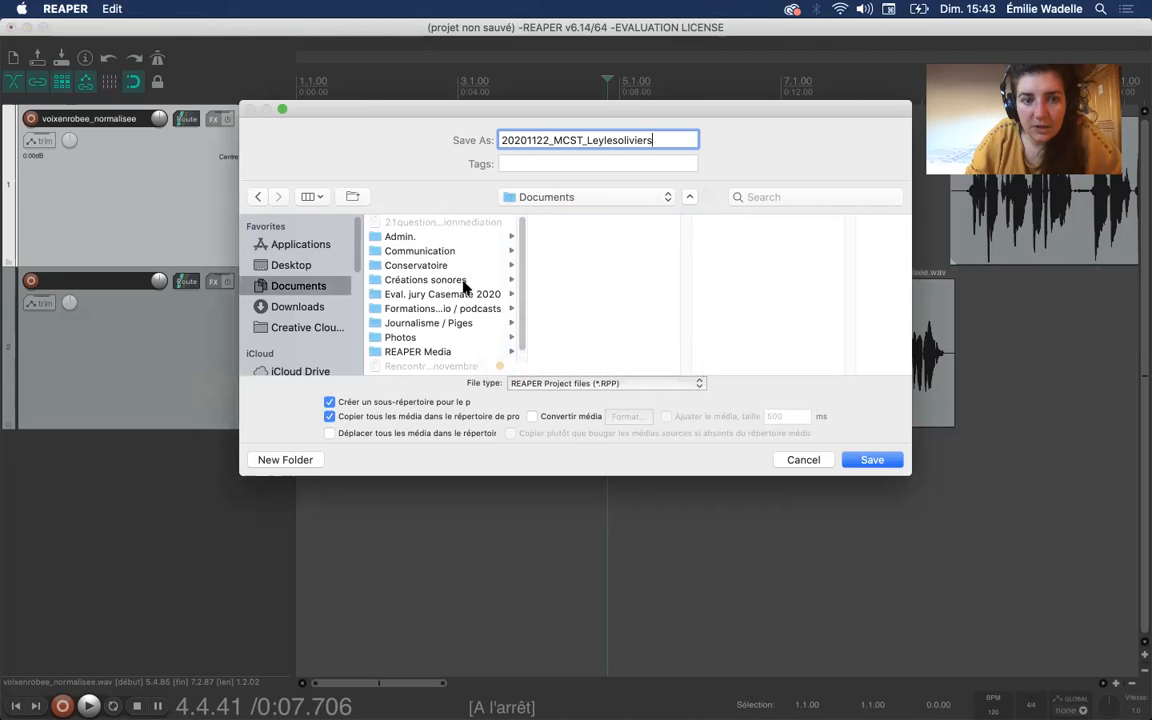
click(443, 310)
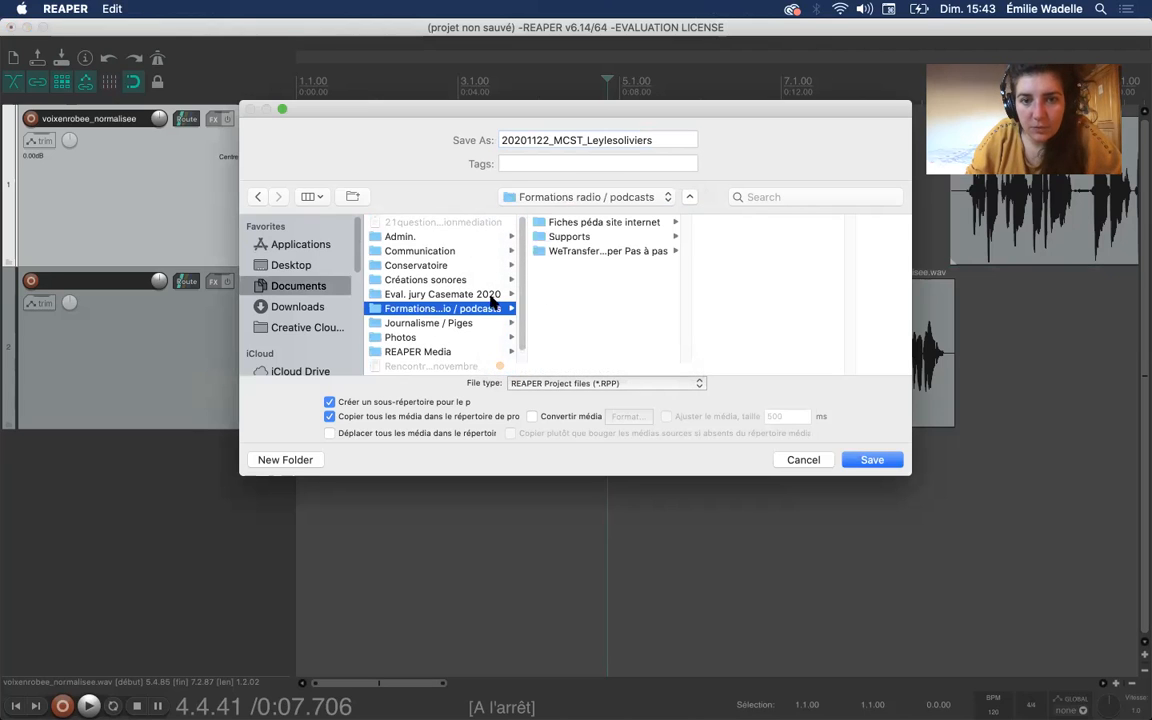
click(583, 252)
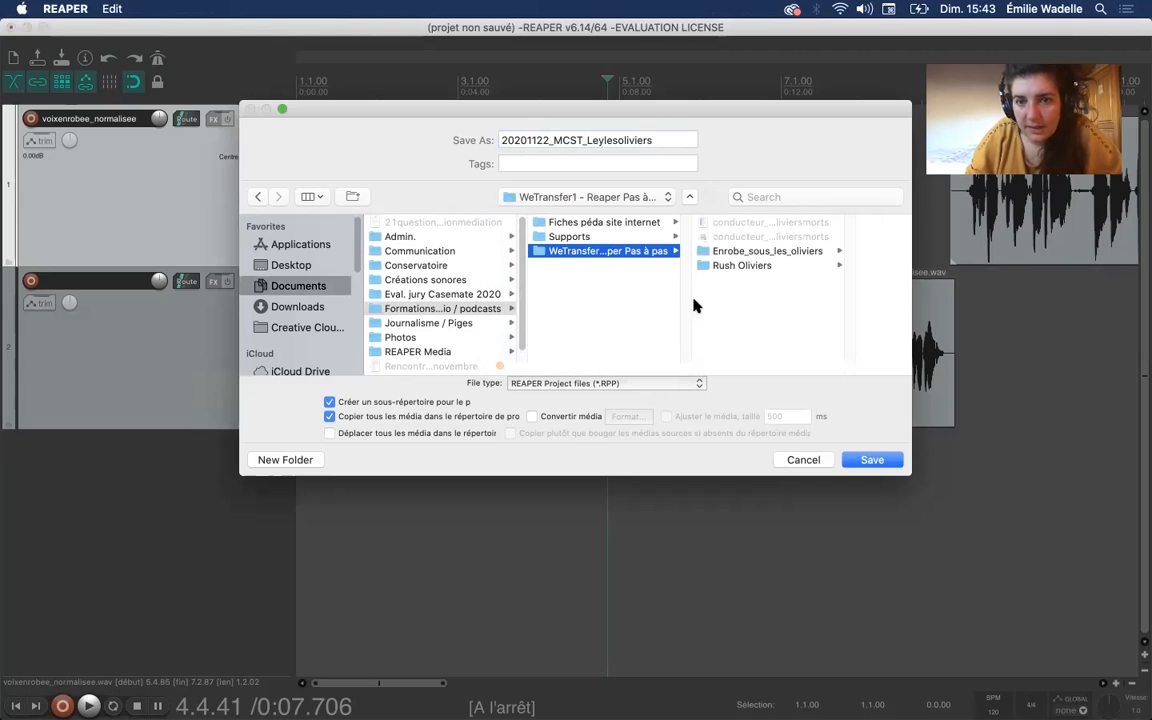
click(745, 266)
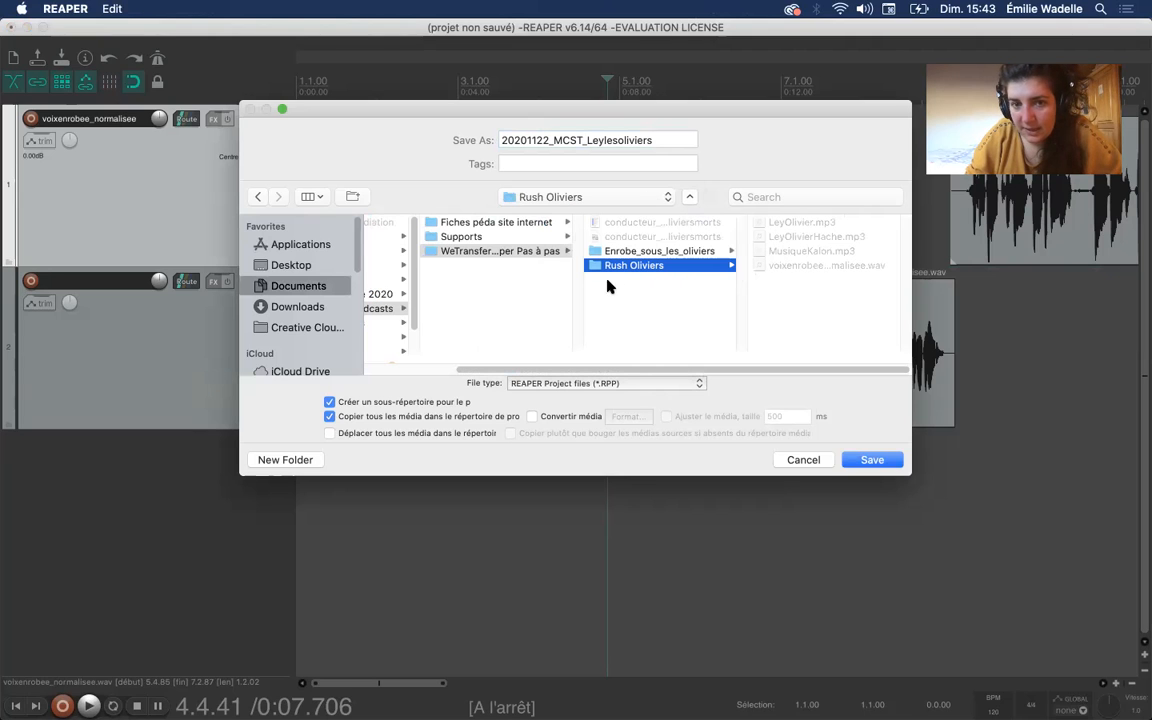
Create a Montage final folder in Rush Oliviers and save the project there, with a project subdirectory and all media copied.
click(285, 460)
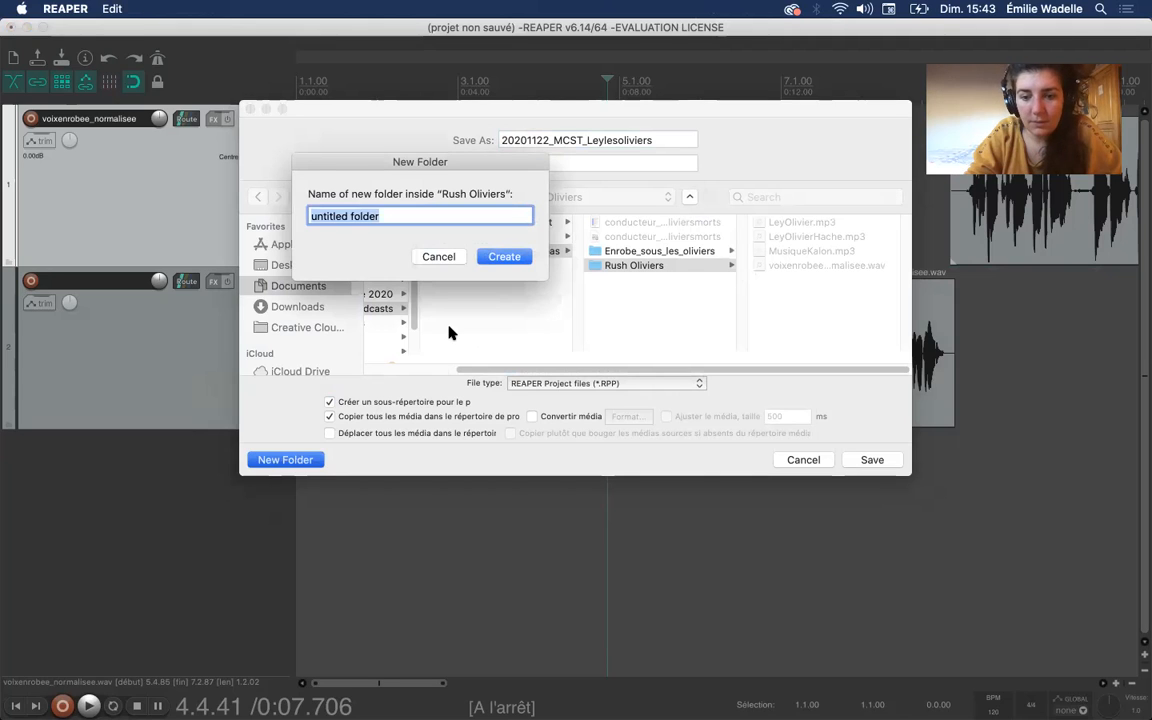
text(Montage final)
key(Return)
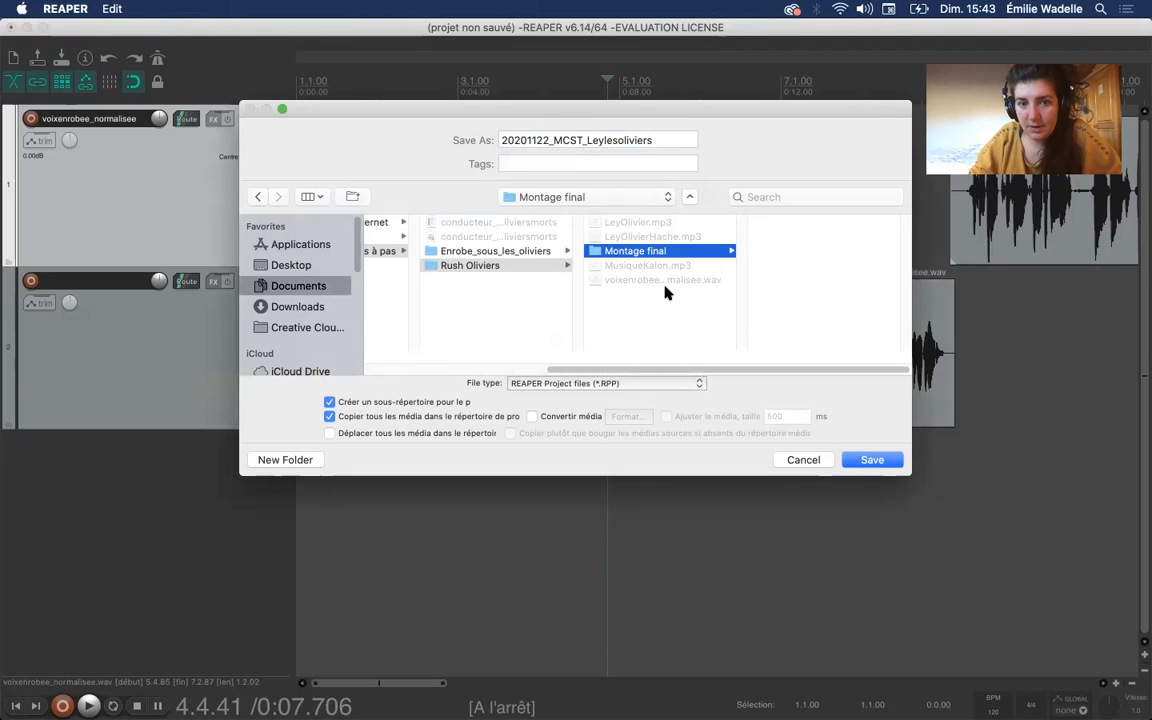
click(329, 402)
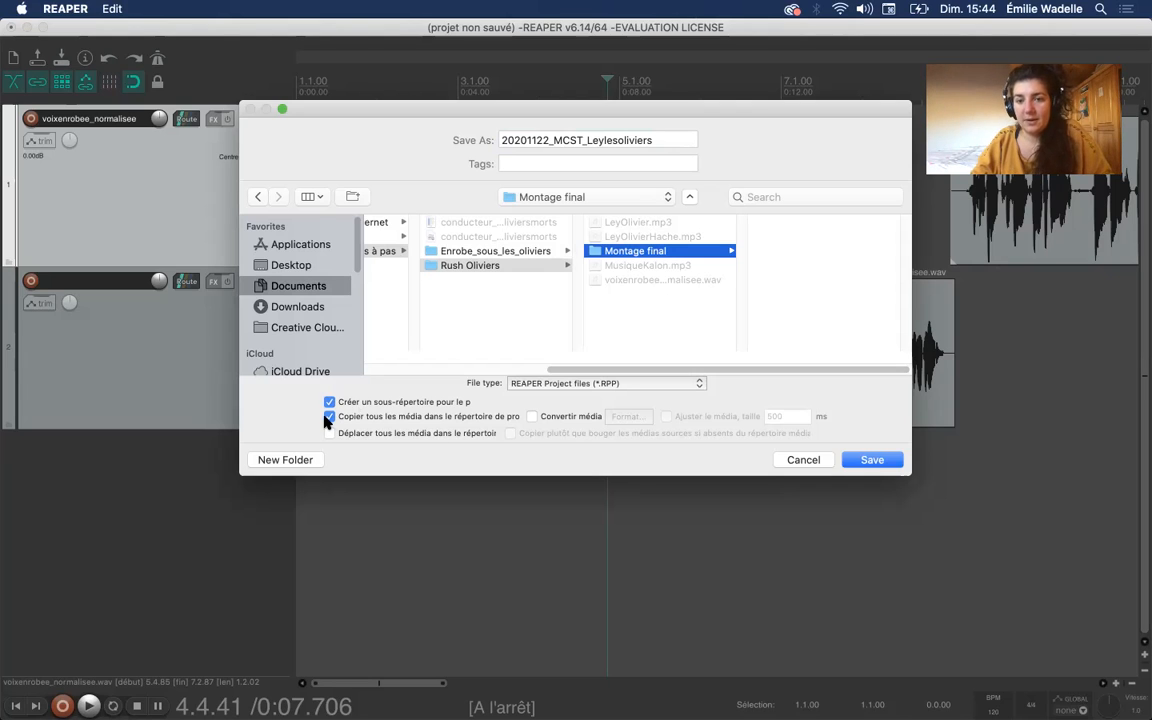
click(884, 462)
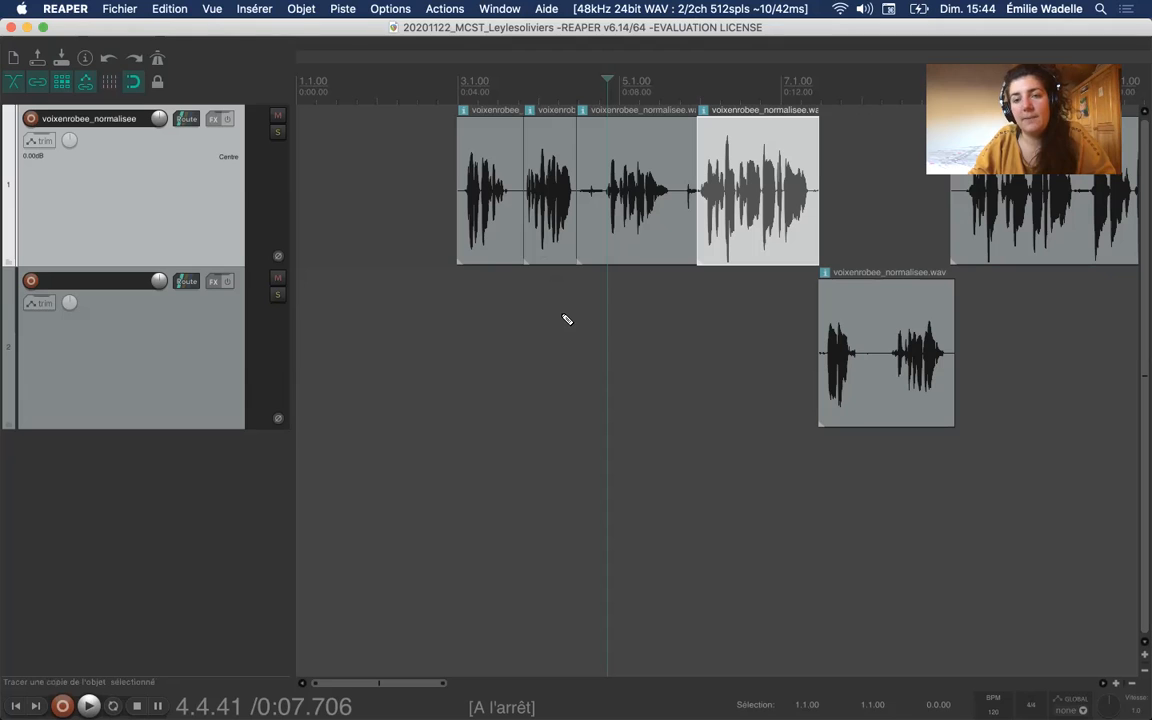
Undo the cuts, deletions and moves back to one uncut voice item starting at 3.1.00 on a single track.
key(super+z)
key(super+z)
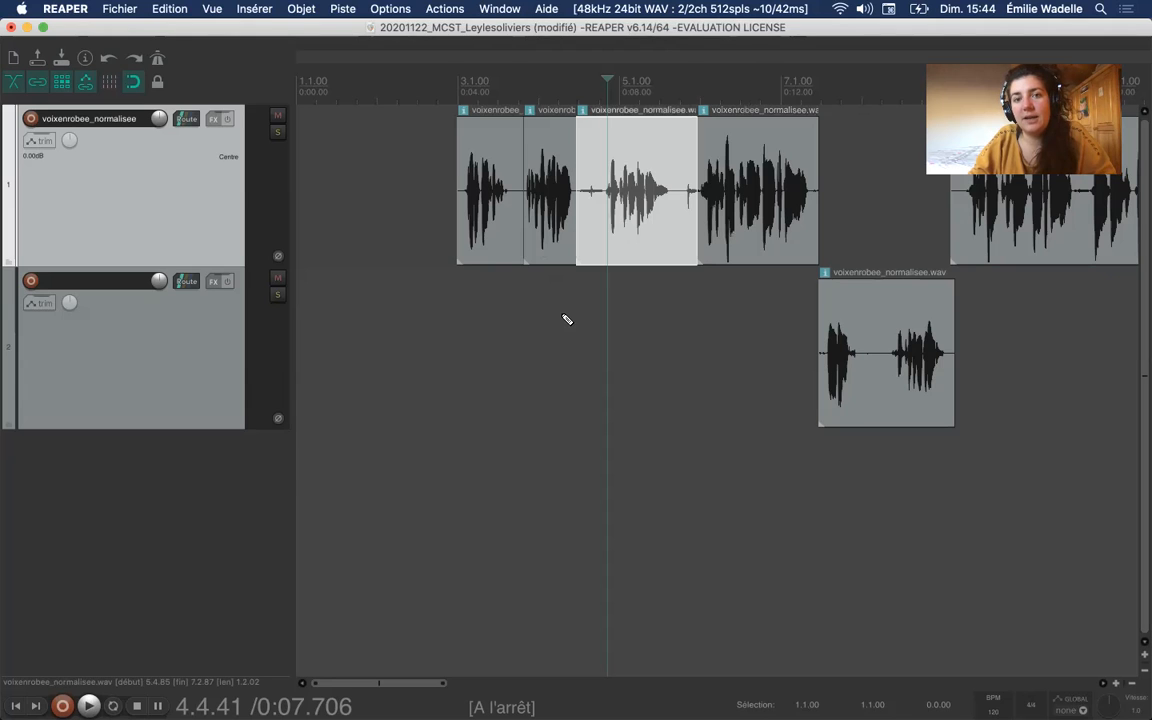
key(super+z)
key(super+z)
key(super+z)
key(super+z)
key(super+z)
key(super+z)
key(super+z)
key(super+z)
key(super+z)
key(super+z)
key(super+z)
key(super+z)
key(super+z)
key(super+z)
key(super+z)
key(super+z)
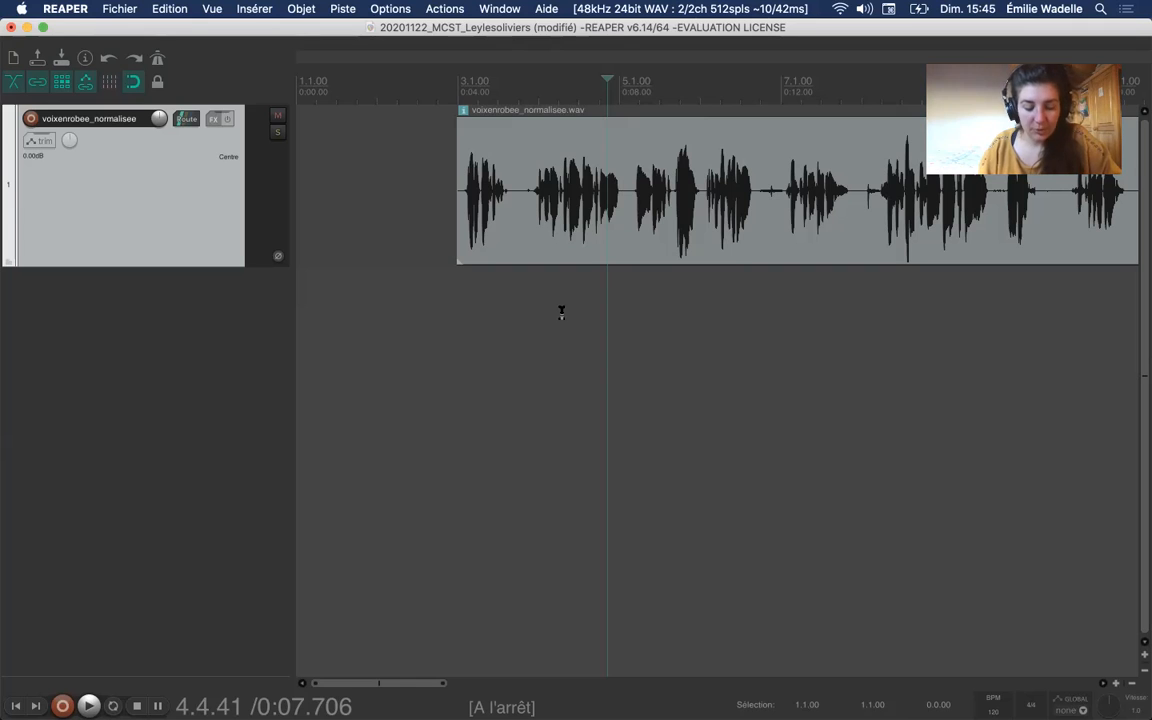
mouse_move(6, 303)
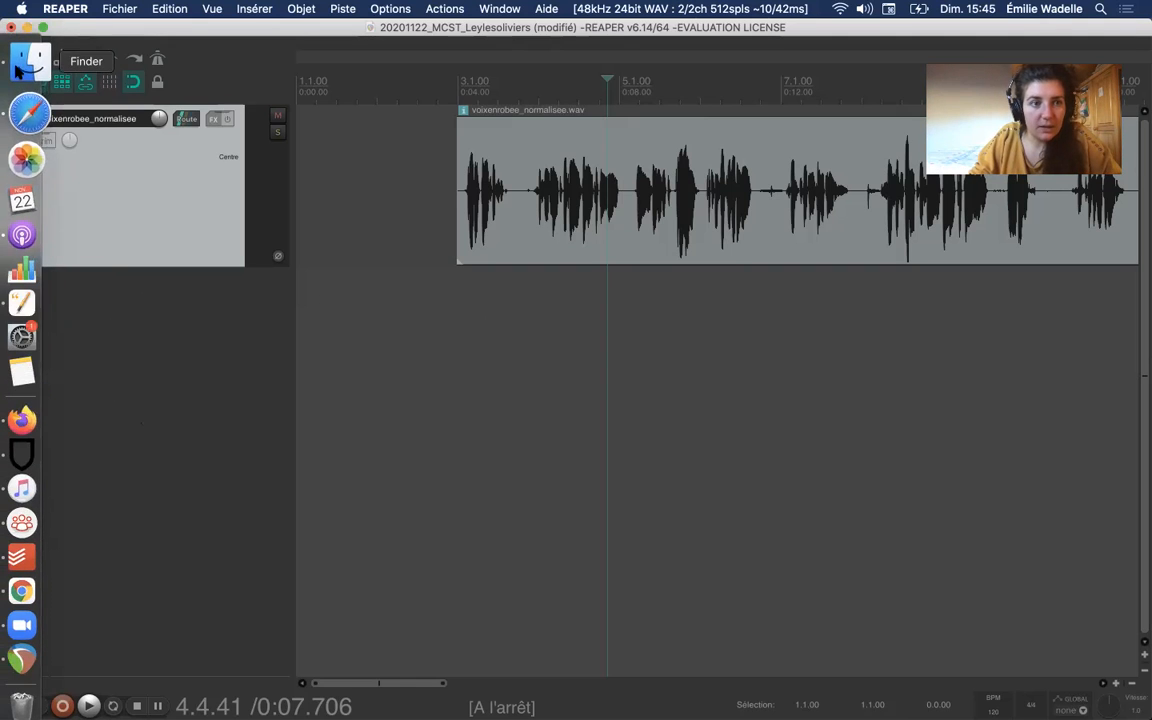
click(17, 68)
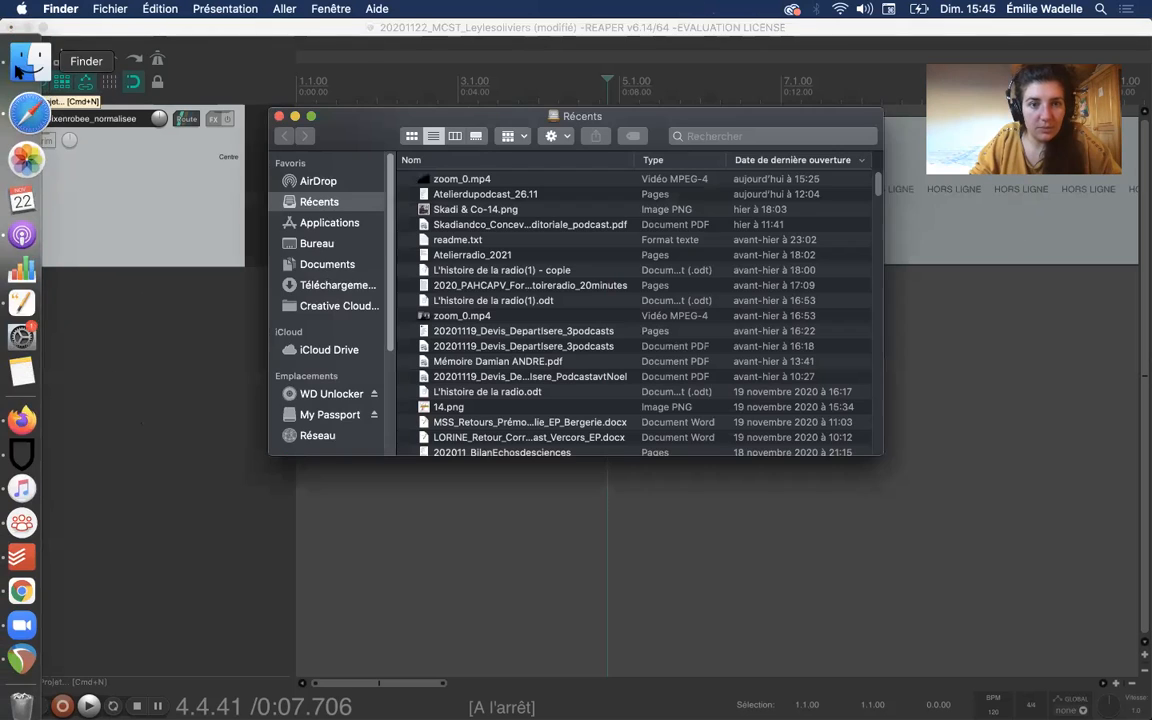
click(329, 265)
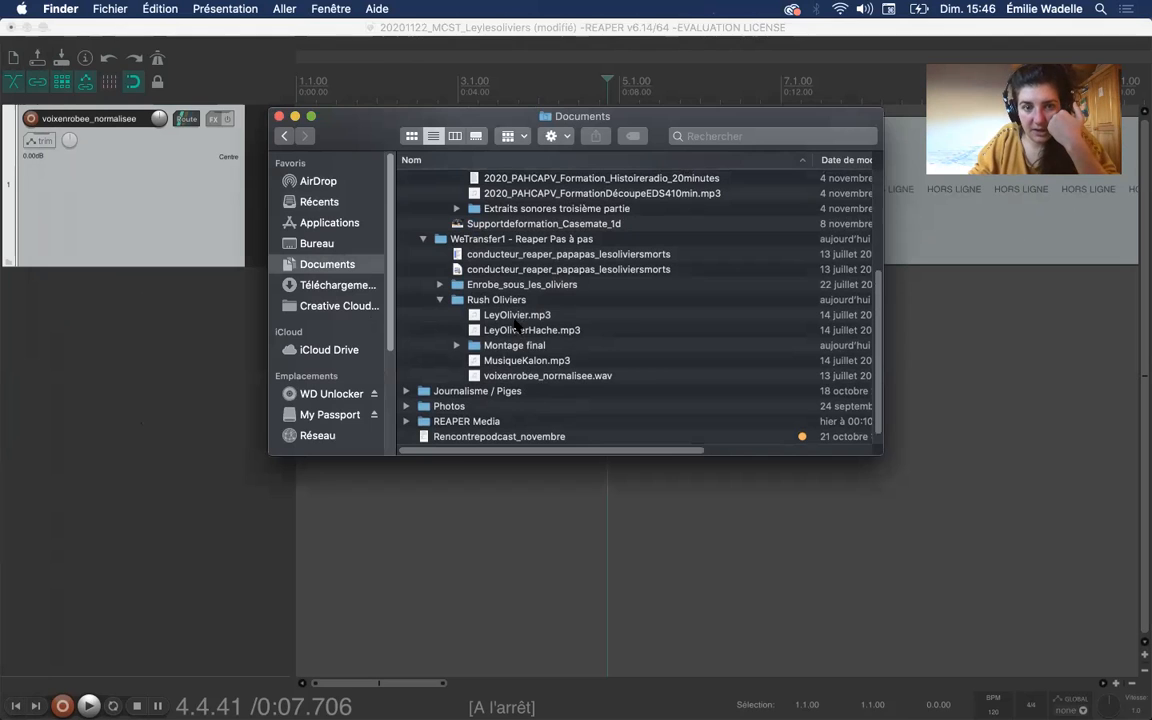
drag(588, 133, 251, 148)
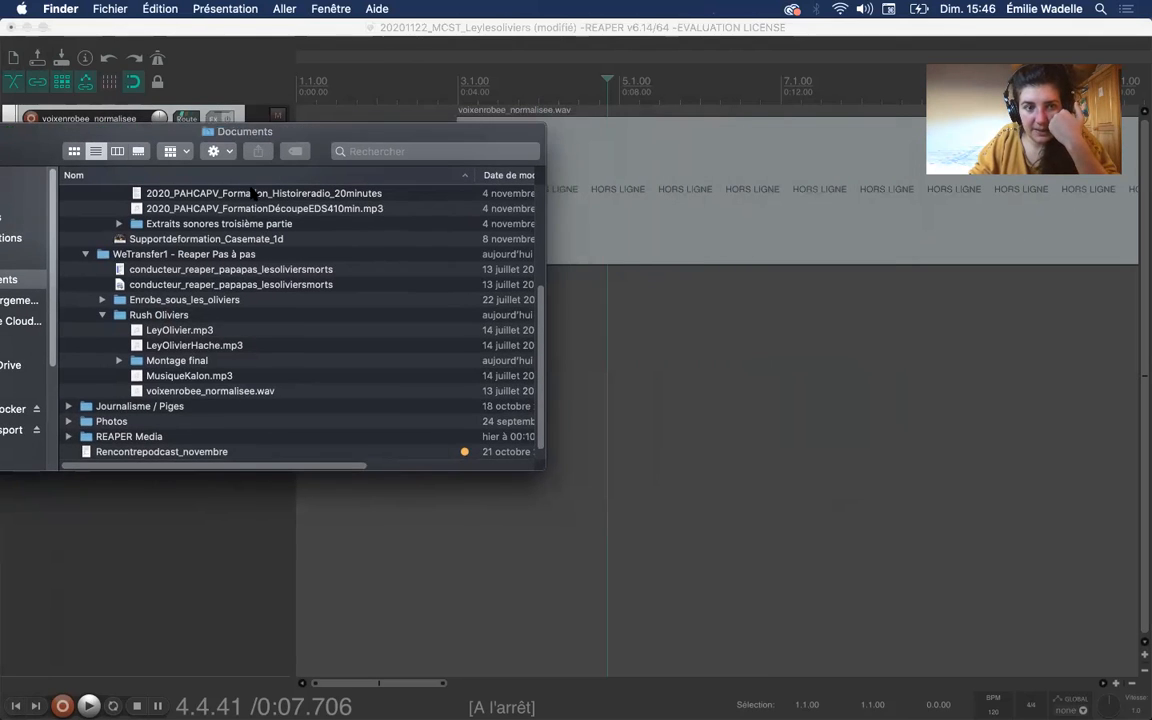
drag(203, 347, 672, 433)
drag(30, 132, 124, 179)
click(35, 178)
drag(774, 376, 514, 352)
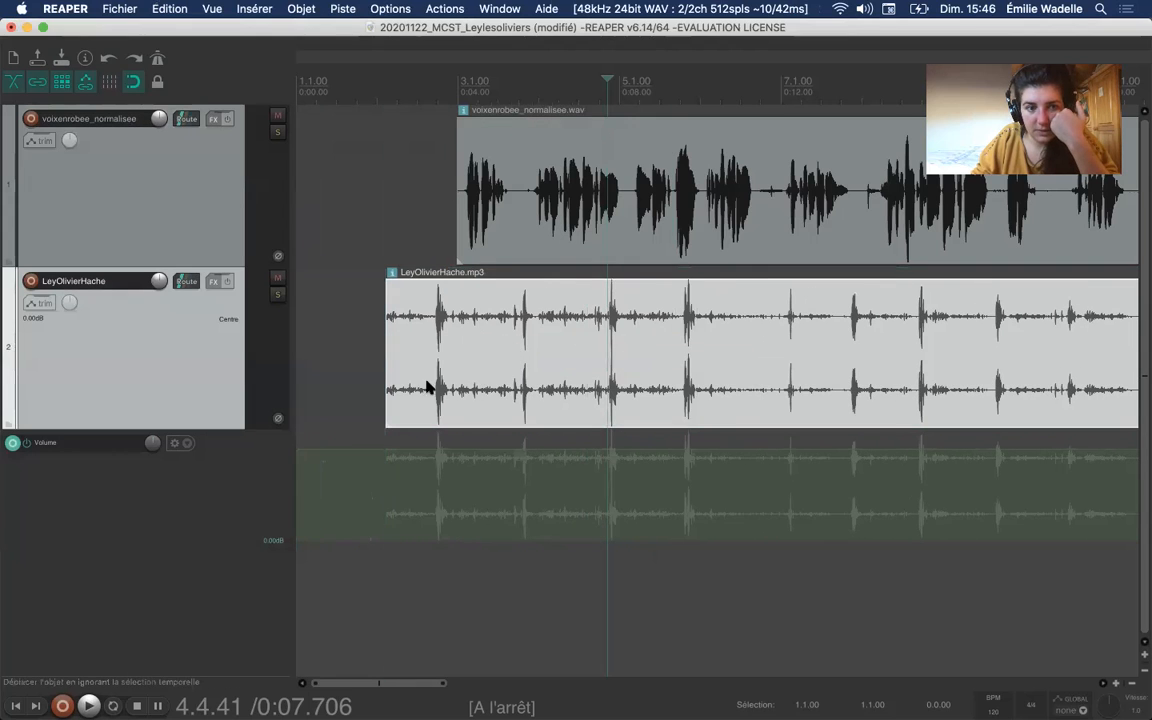
click(98, 508)
right_click(98, 508)
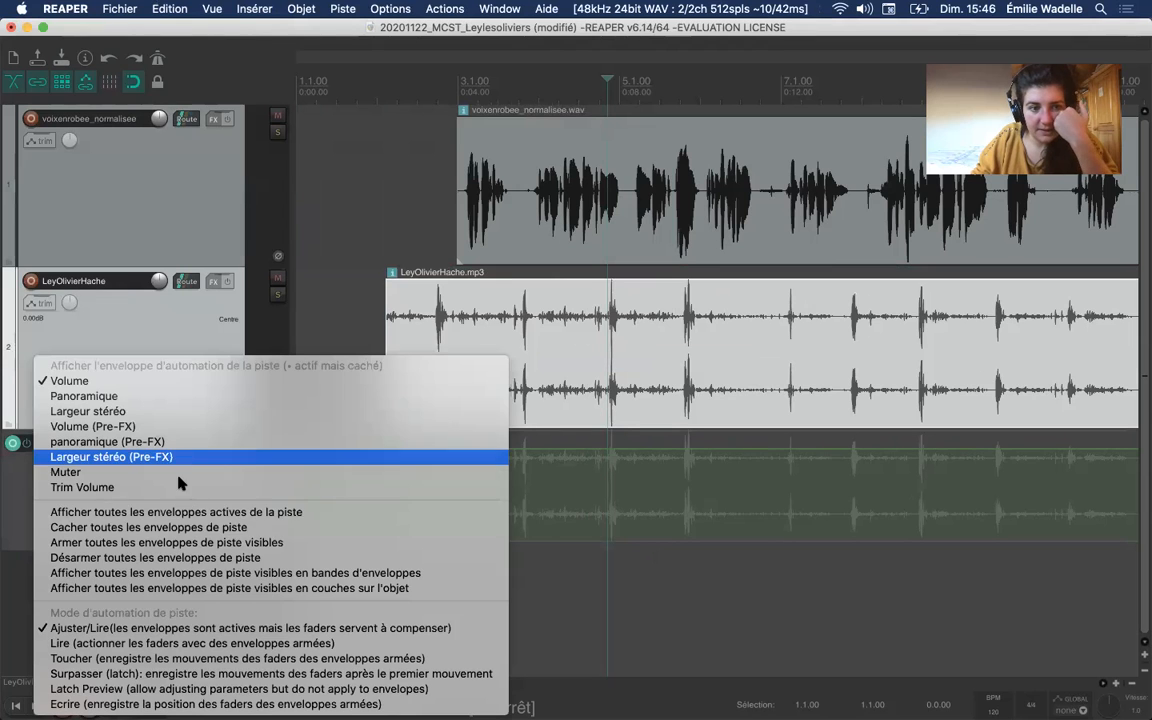
click(185, 530)
Move the LeyOlivierHache item to the project start and the voice item to just before 7.1.00.
drag(717, 425, 895, 240)
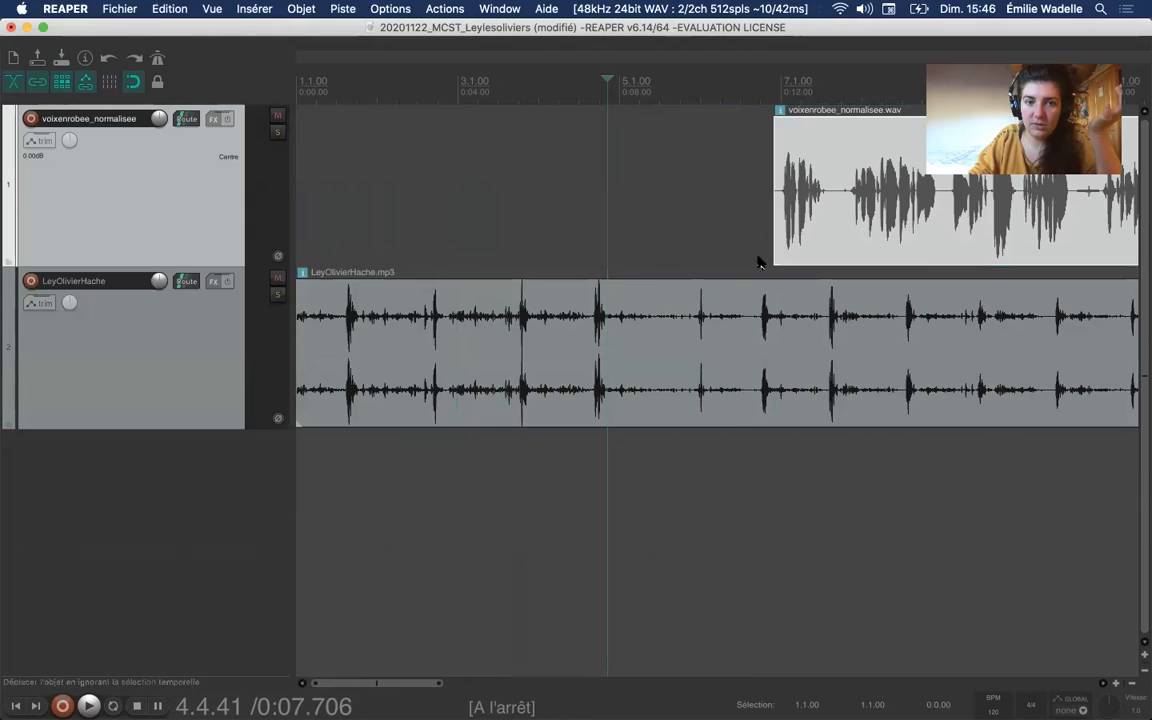
click(467, 227)
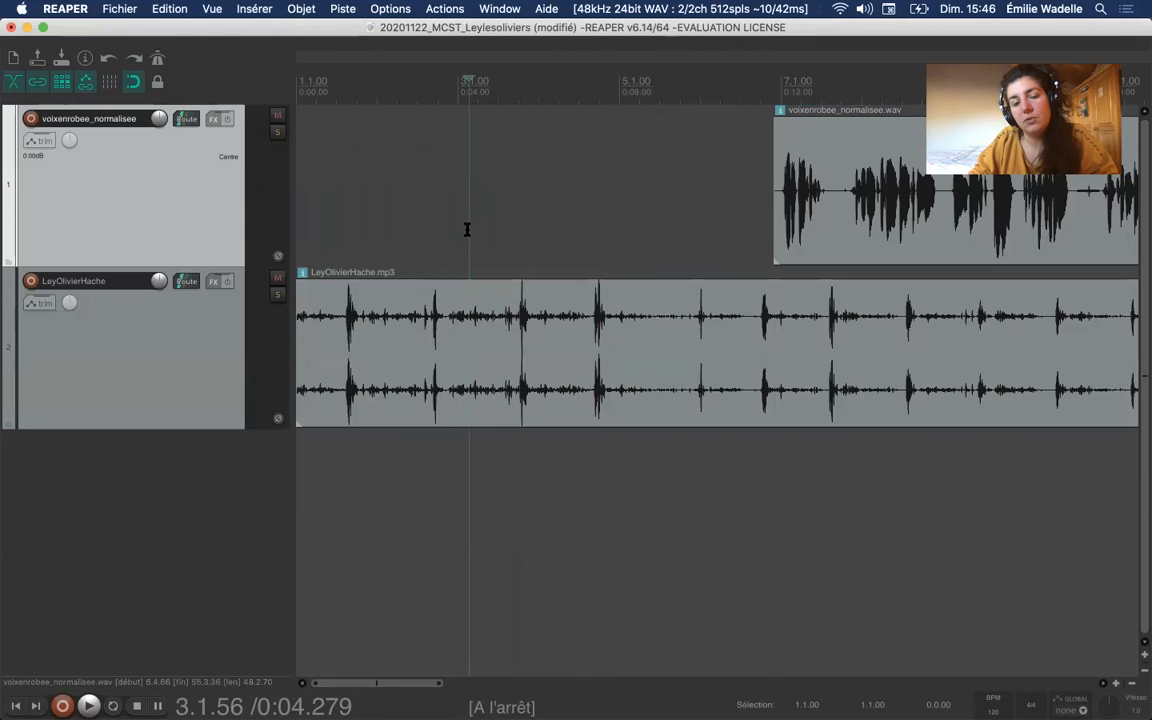
scroll(604, 372, down, 3)
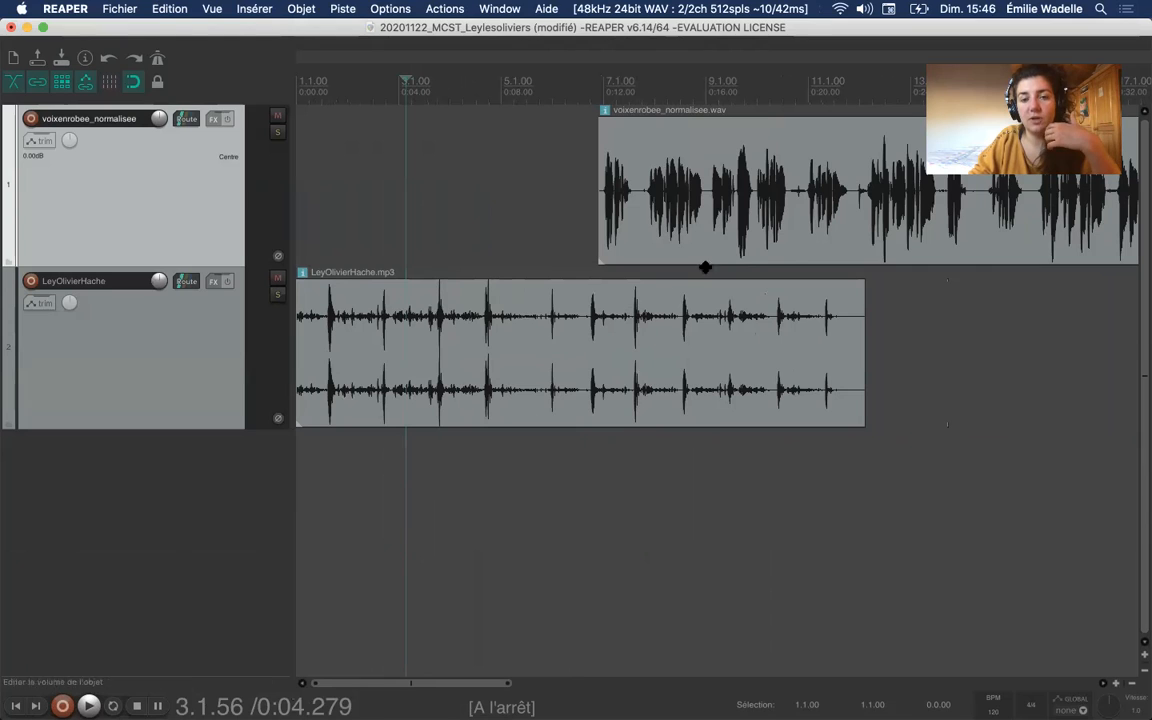
click(278, 294)
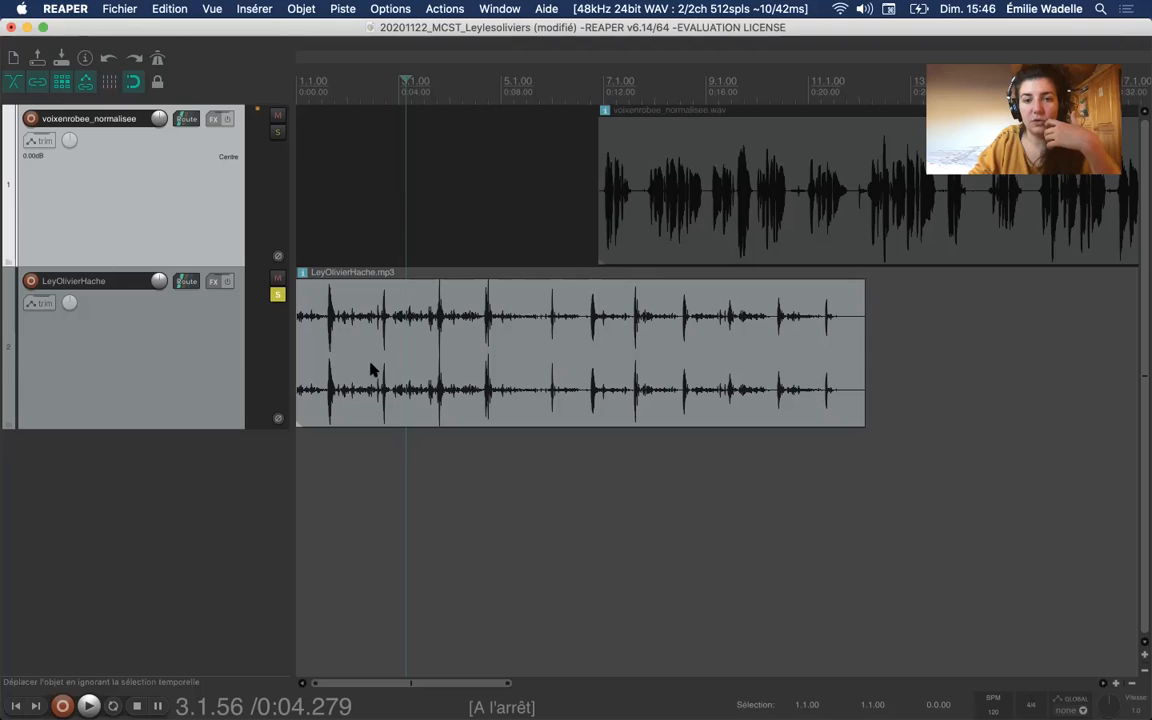
click(277, 295)
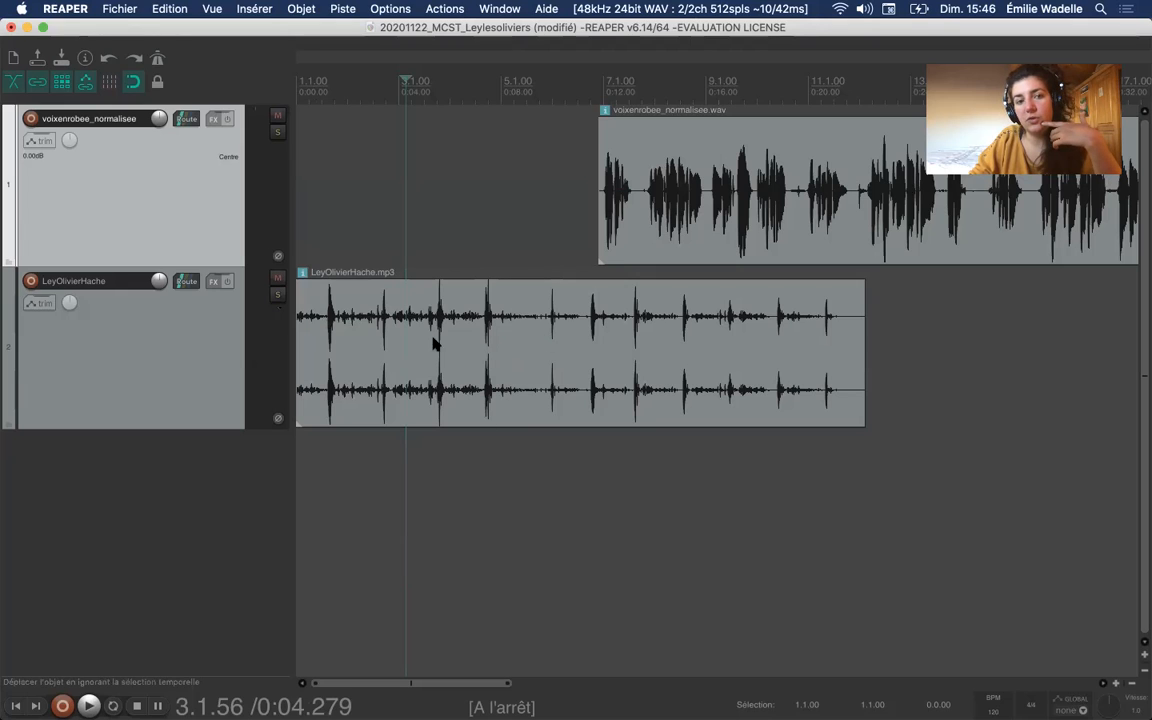
click(278, 278)
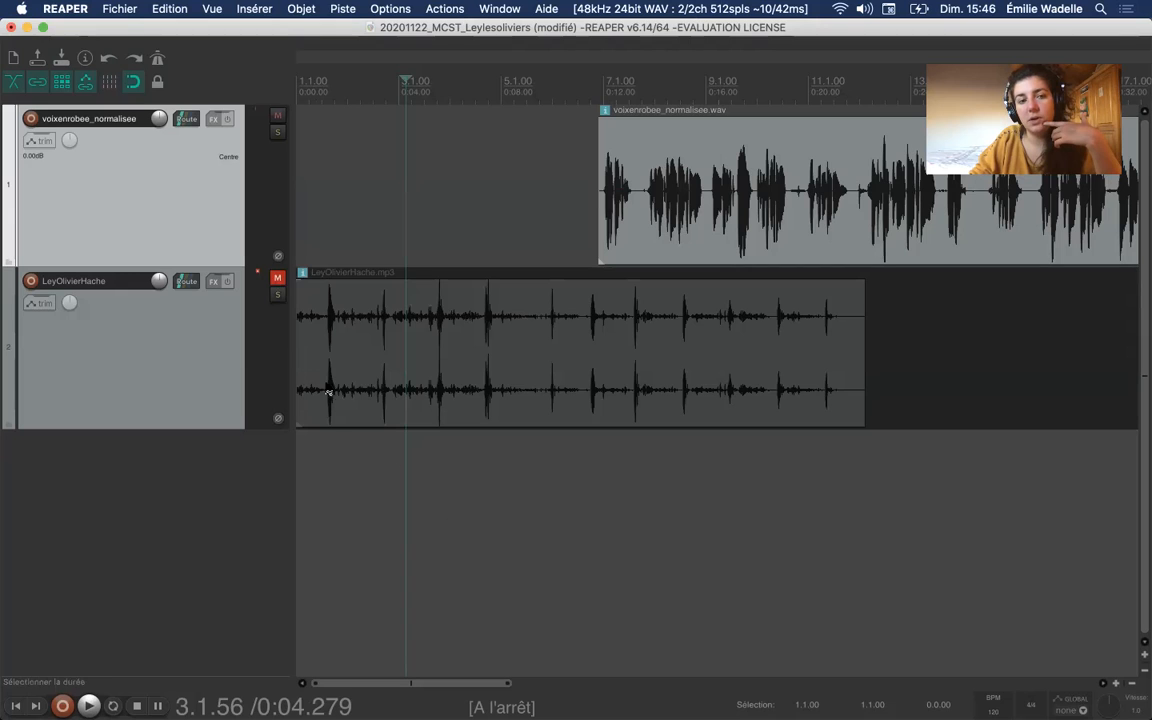
click(278, 279)
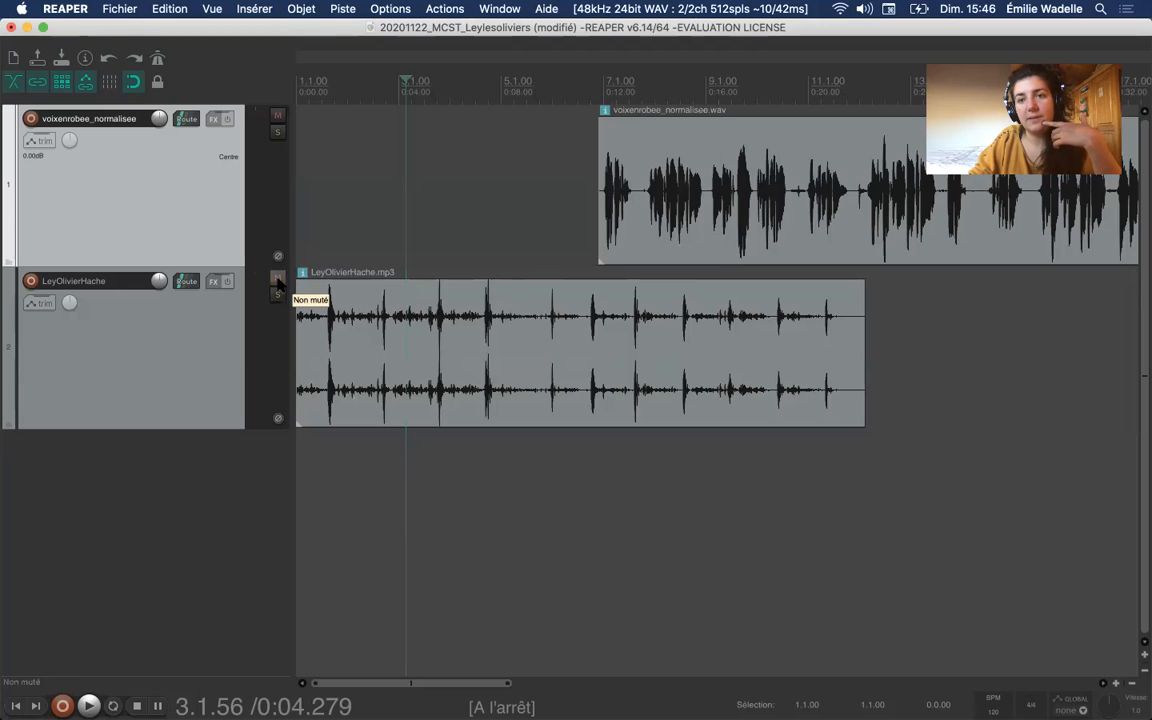
drag(830, 241, 972, 257)
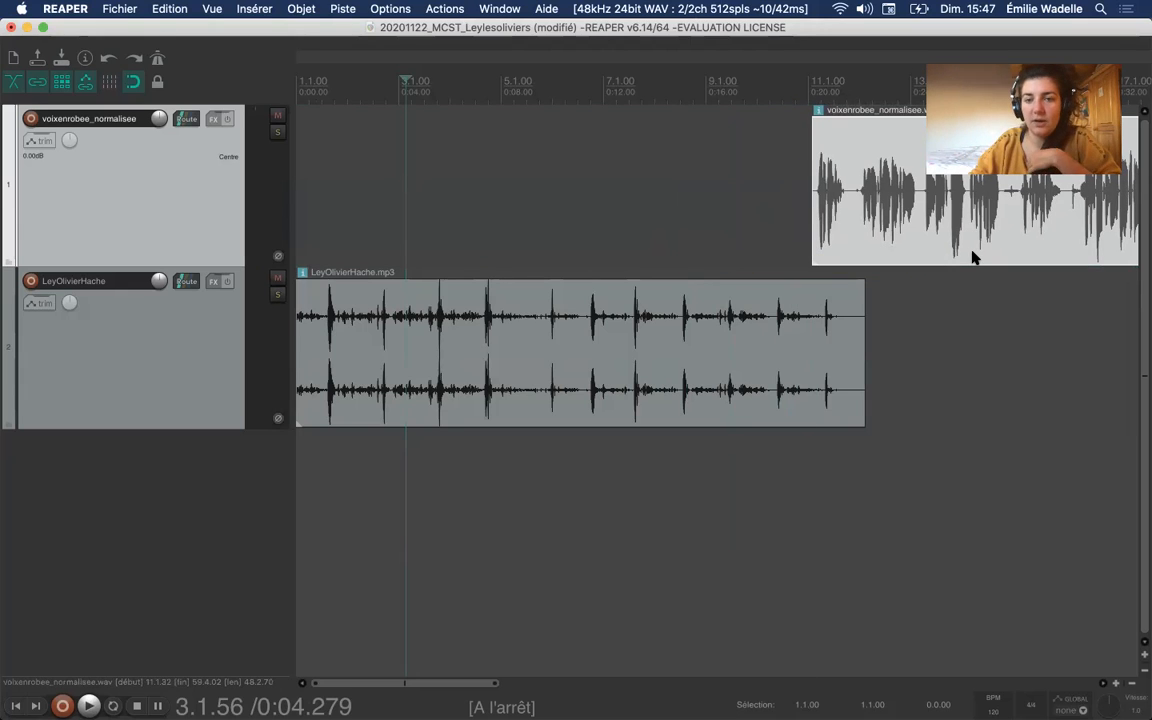
scroll(1081, 276, up, 1)
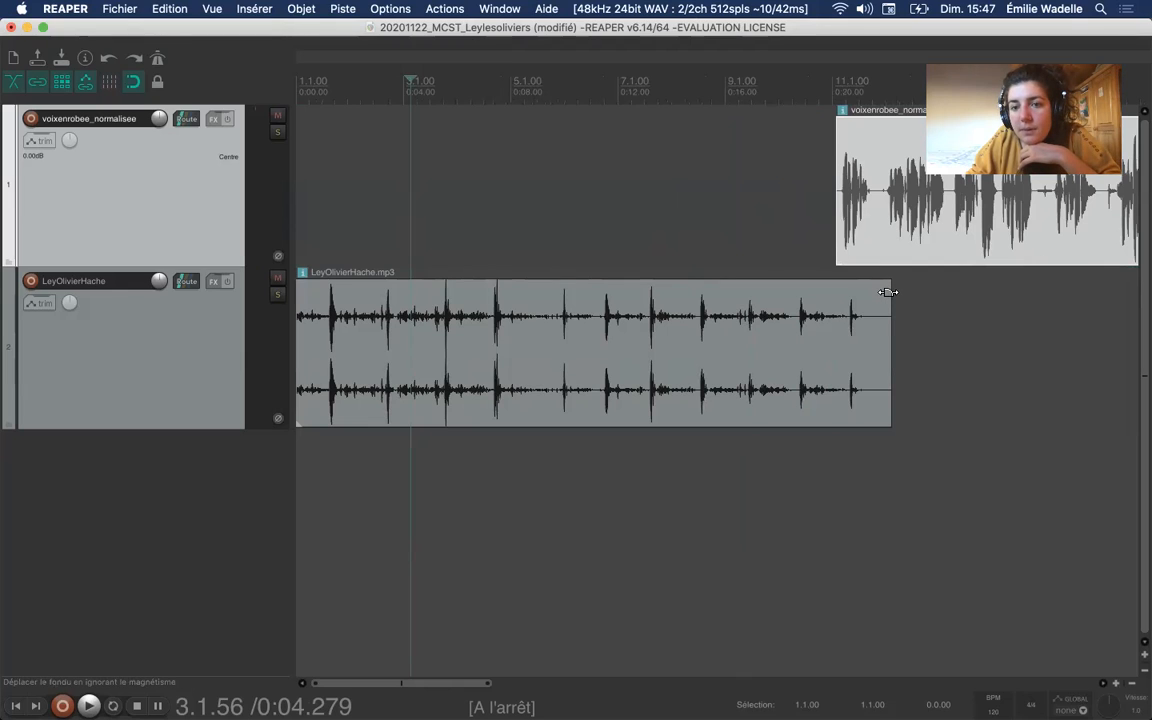
drag(885, 289, 792, 294)
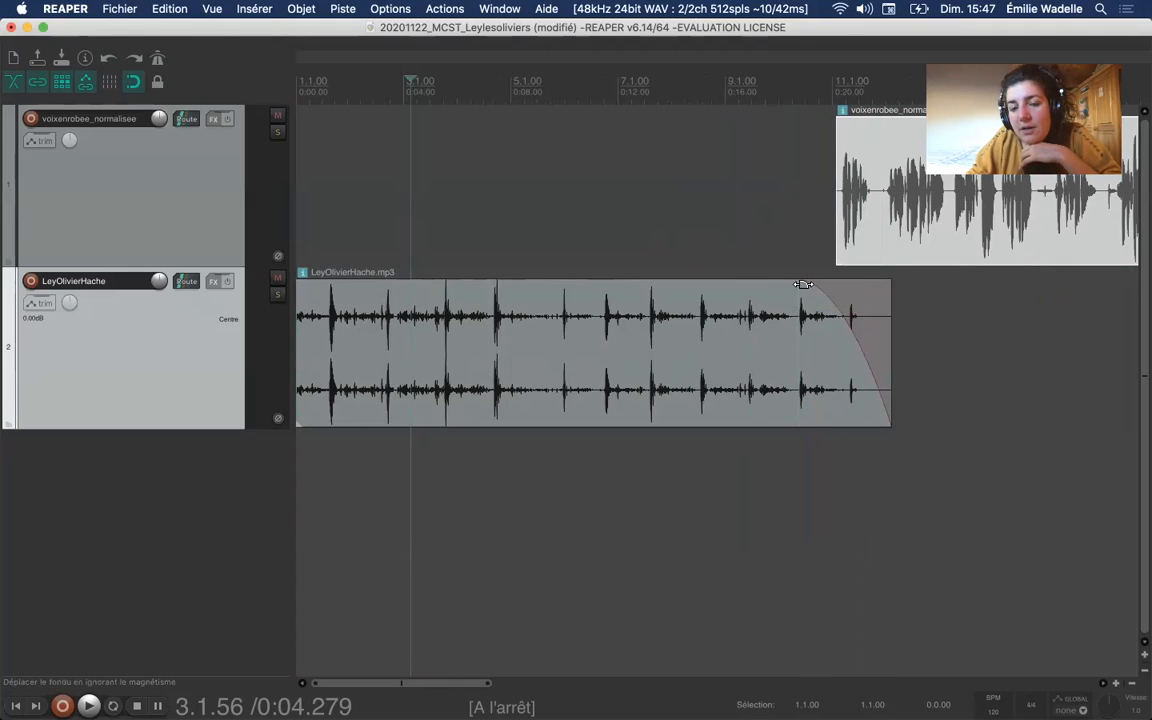
right_click(803, 287)
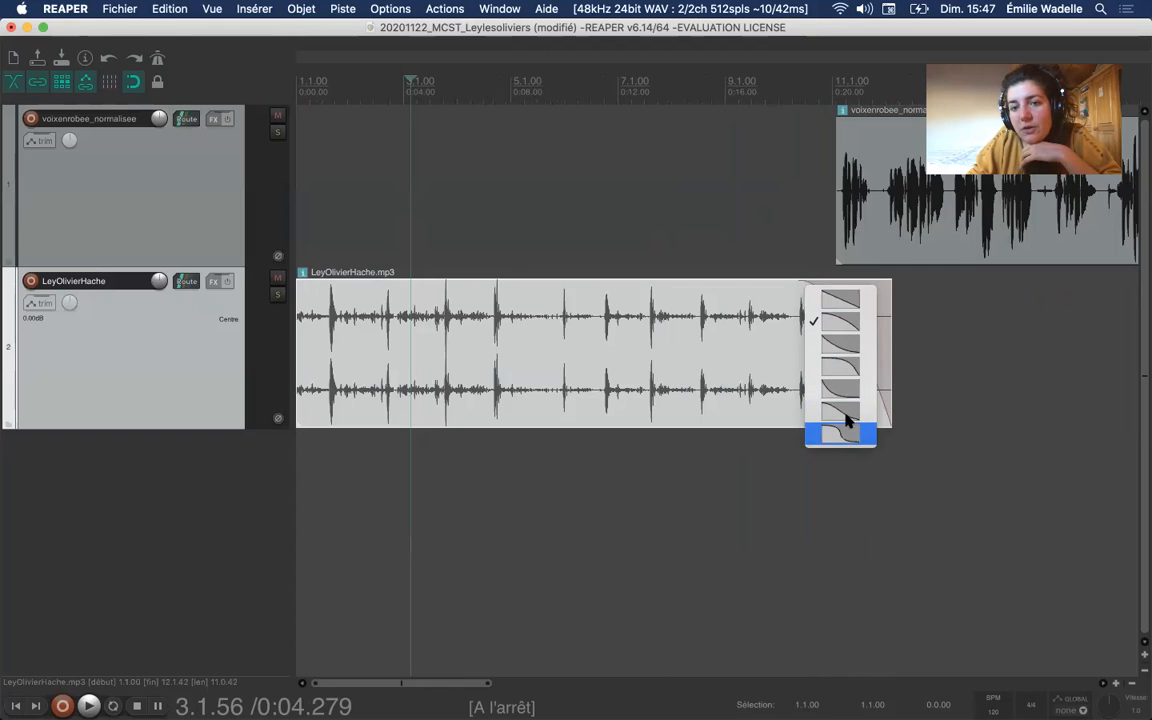
click(845, 298)
Add a linear fade-in at the start of the voice item.
drag(838, 119, 887, 133)
right_click(887, 132)
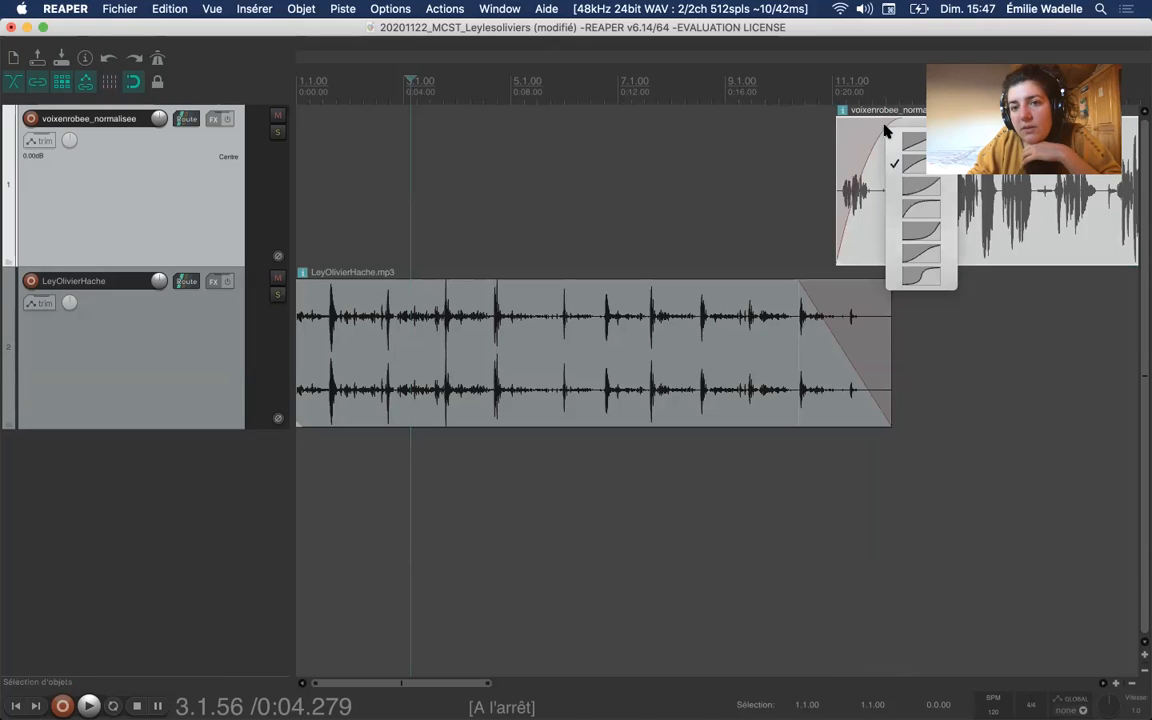
click(900, 145)
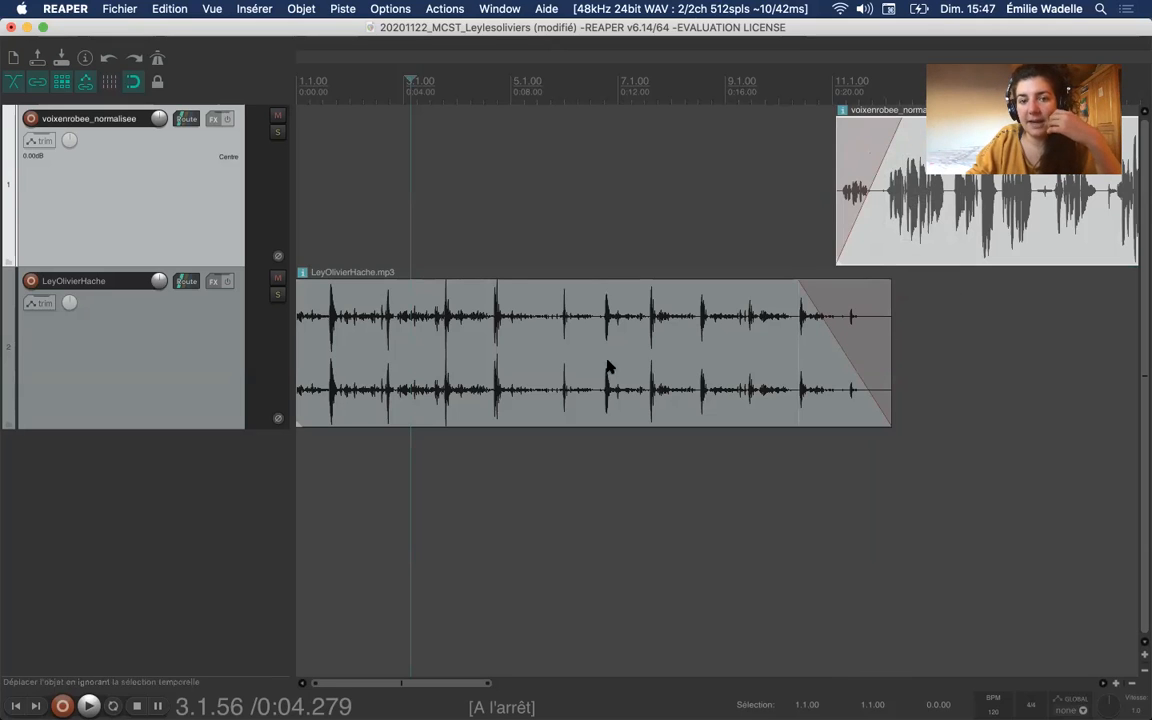
click(548, 427)
key(s)
click(641, 390)
key(Delete)
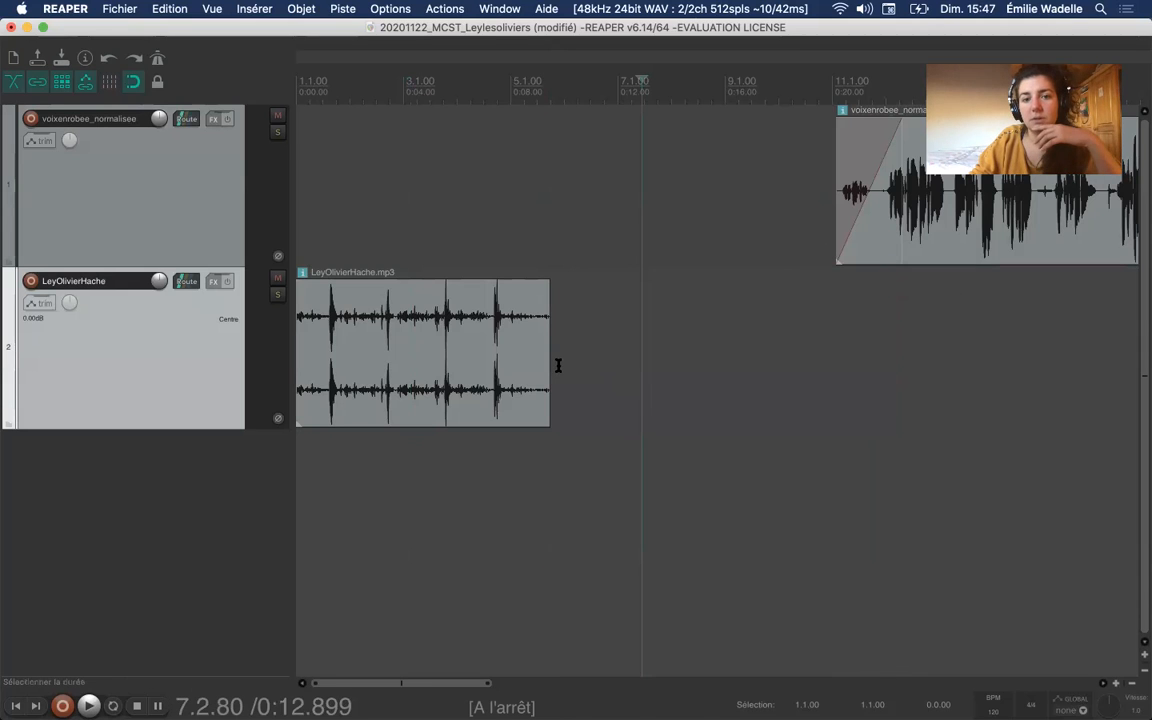
key(super+z)
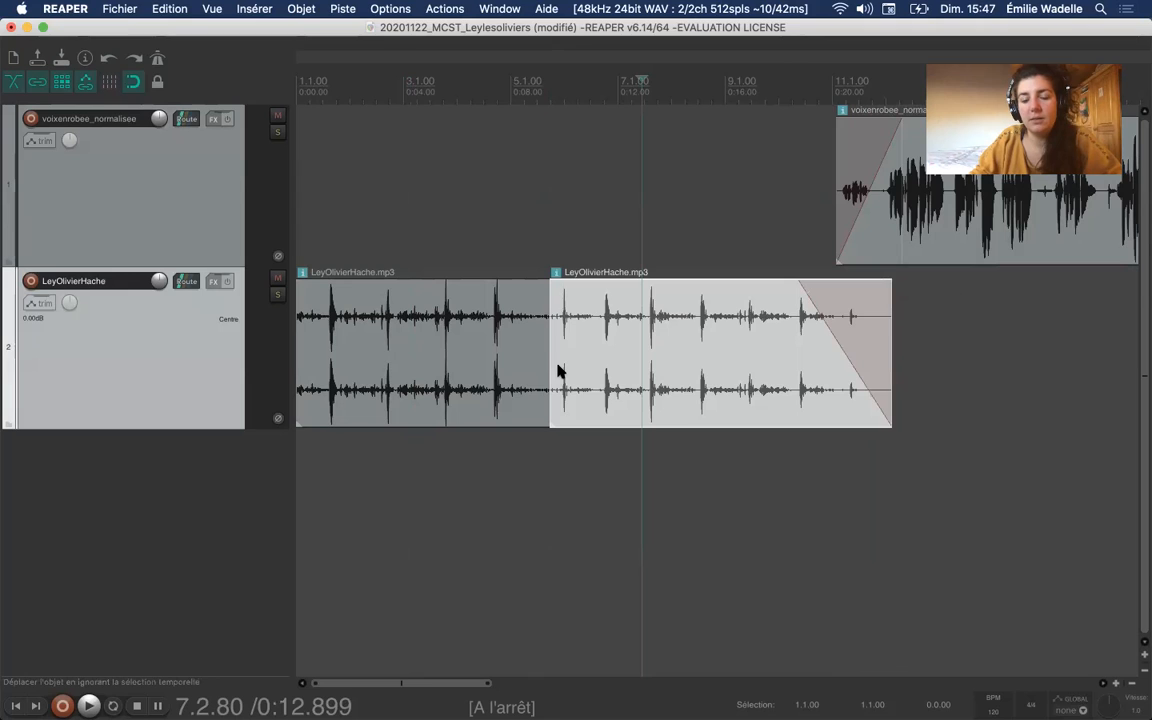
key(Delete)
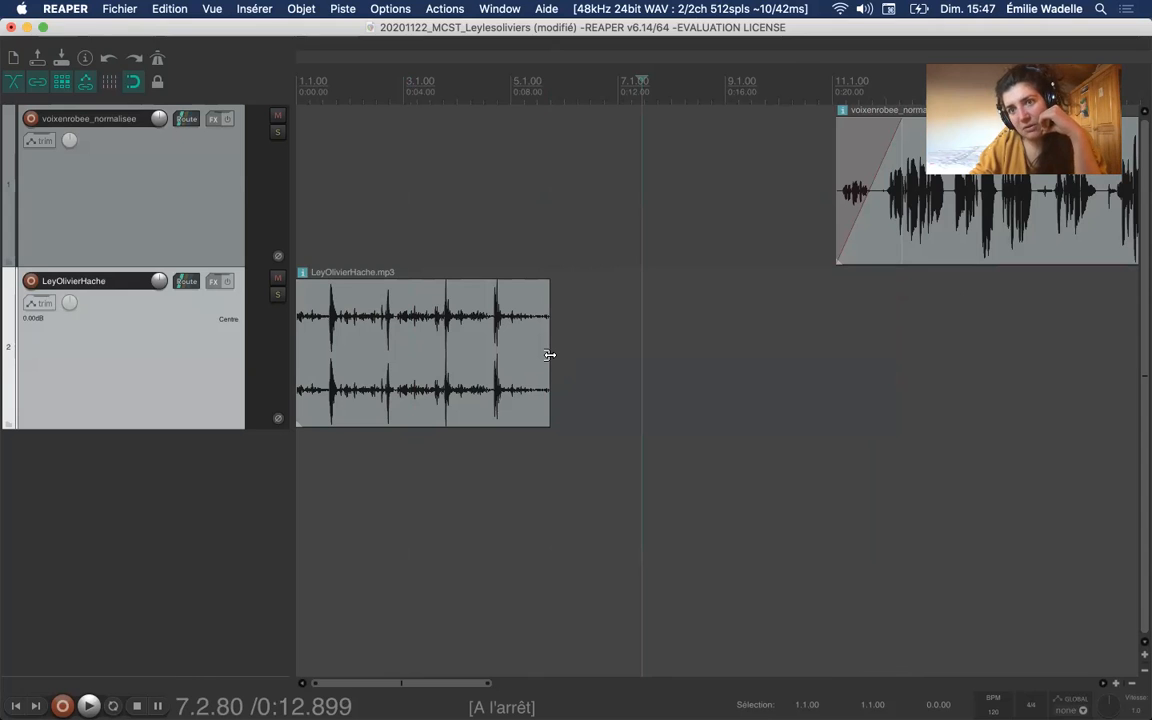
Extend the LeyOlivierHache item's end edge to recover the removed audio, and trim it to end at about 0:21.
drag(550, 355, 934, 361)
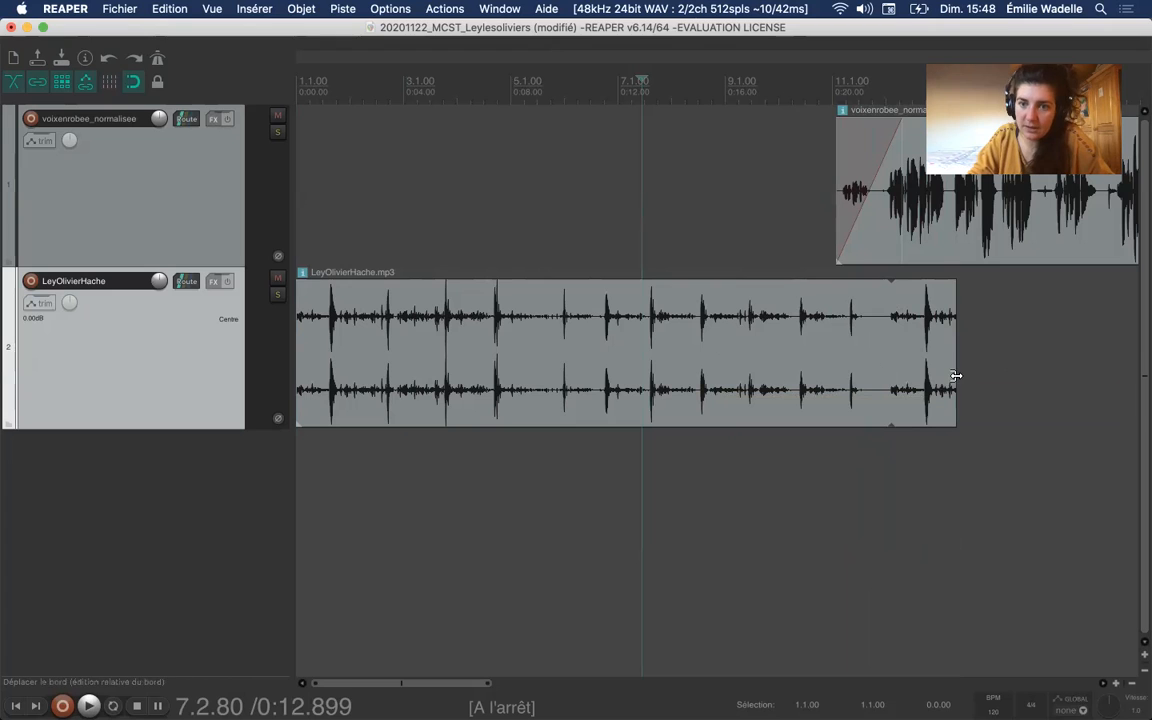
drag(956, 372, 866, 360)
Split the LeyOlivierHache item at about 3.1.00, 4.1.30, about 5.2.50 and 7.3.28.
click(401, 439)
key(s)
click(461, 455)
key(s)
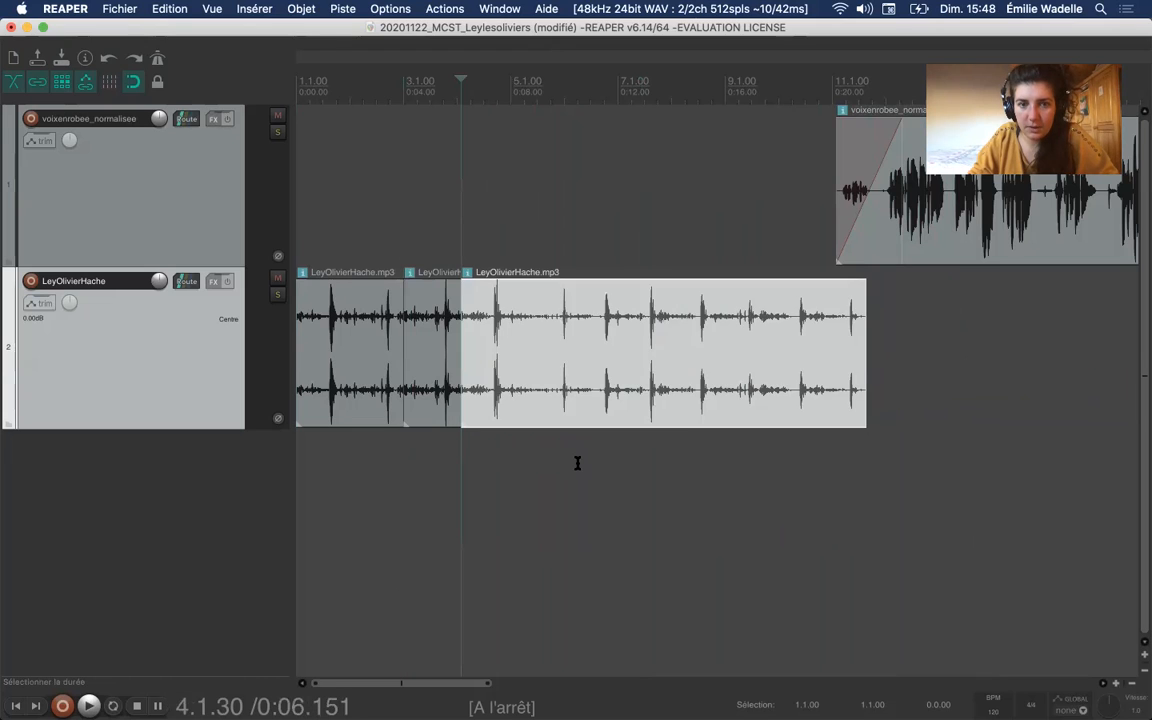
click(531, 454)
key(s)
click(650, 456)
key(s)
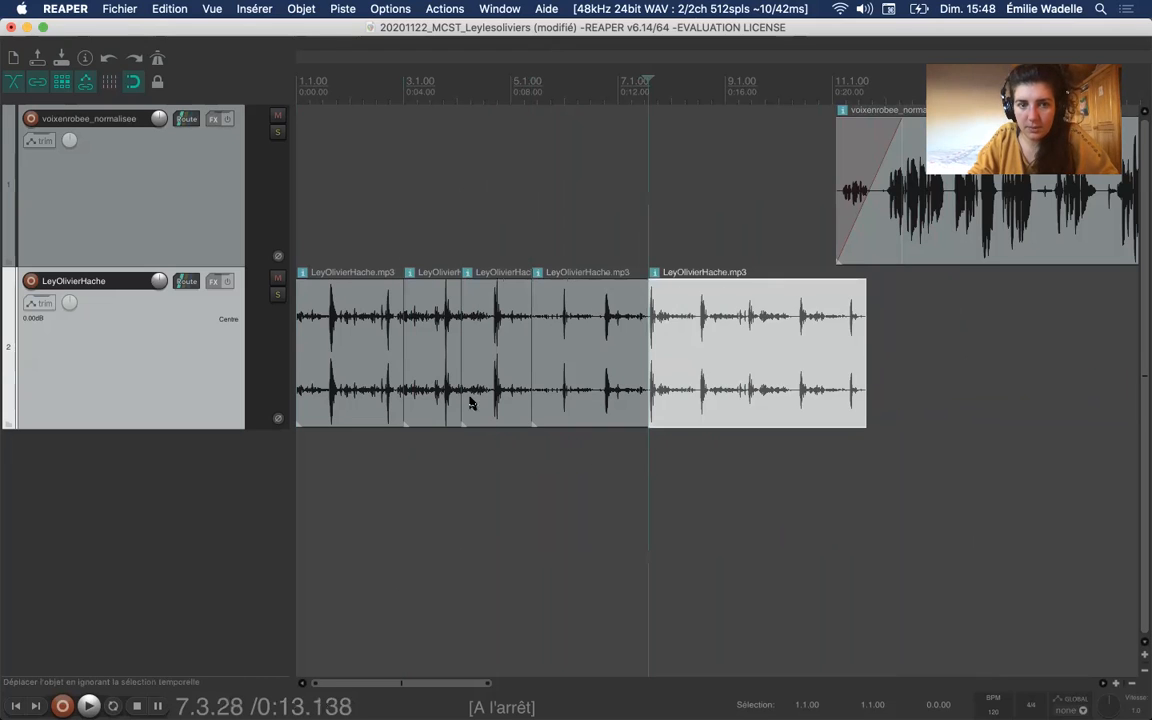
Ripple-delete the second LeyOlivierHache piece, from 3.1.00, and the piece spanning 4.2.26 to 6.2.98 once the gap closes.
click(418, 366)
key(Delete)
click(551, 366)
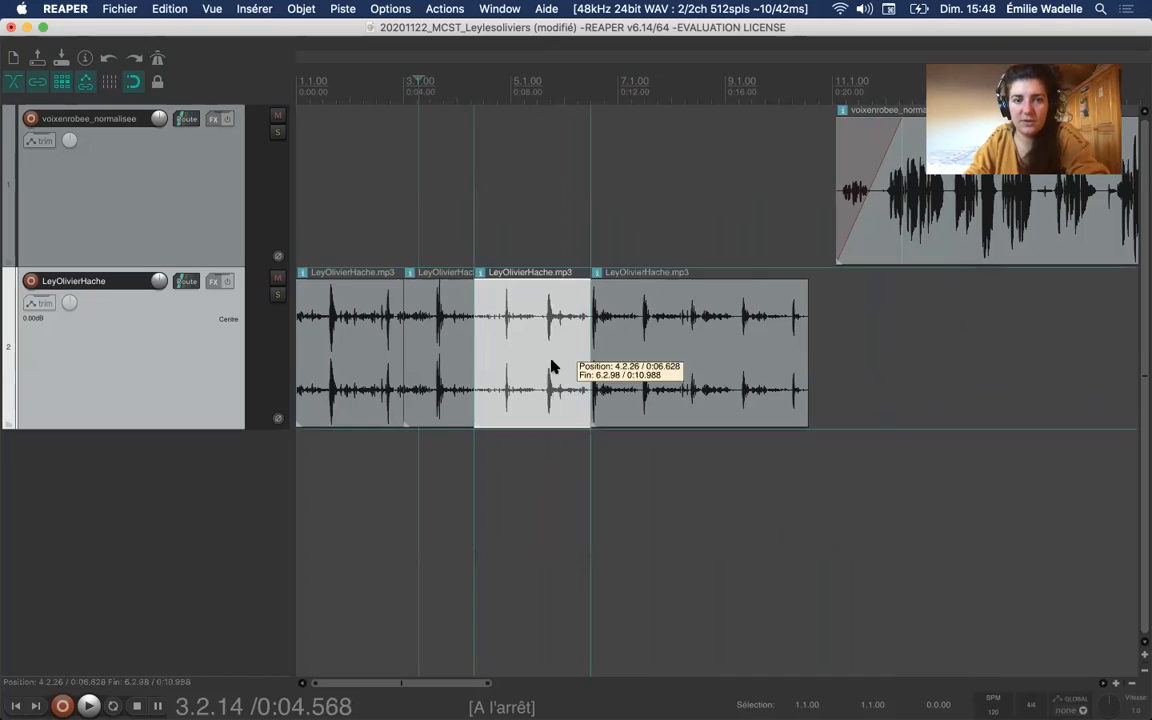
key(Delete)
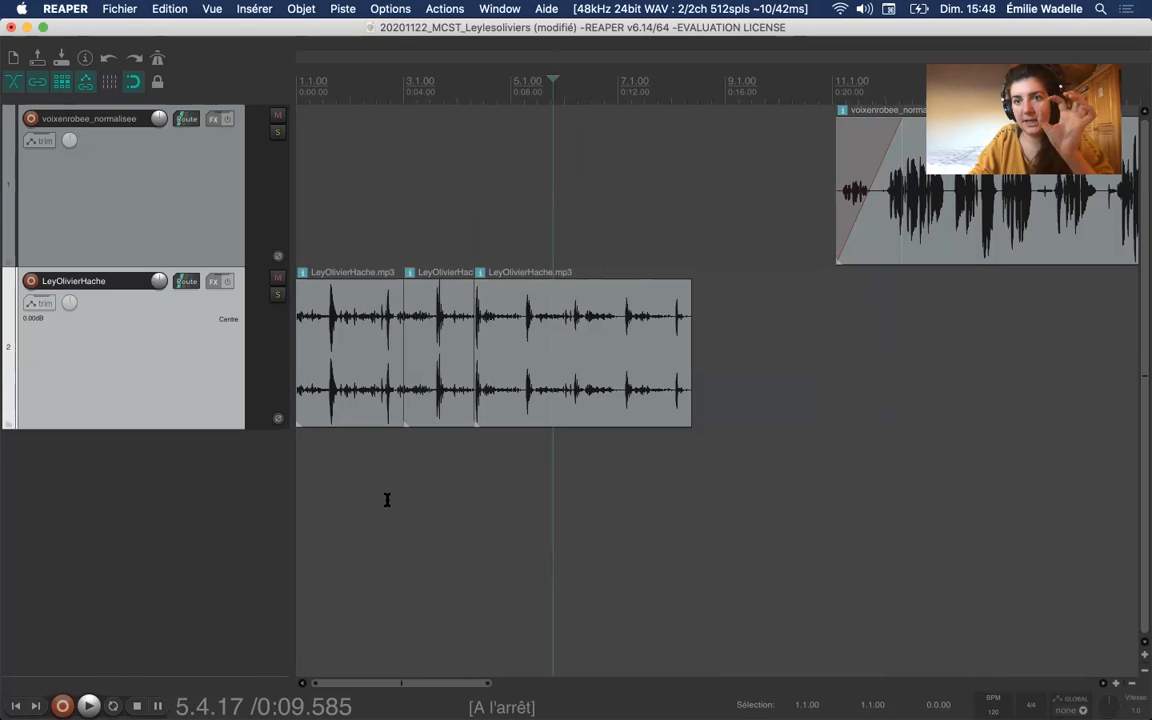
Select the three remaining LeyOlivierHache pieces and glue them into a single item.
mouse_move(535, 395)
mouse_down()
mouse_move(656, 391)
mouse_move(536, 386)
mouse_up()
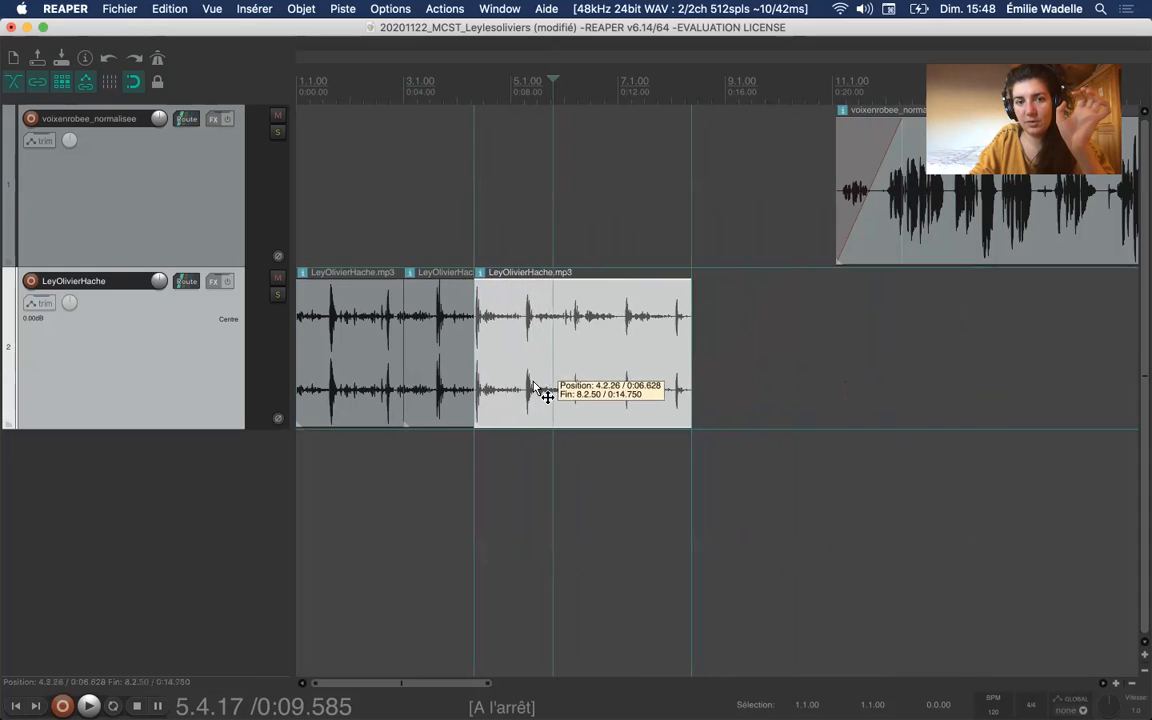
right_click(352, 465)
click(341, 474)
drag(351, 490, 543, 301)
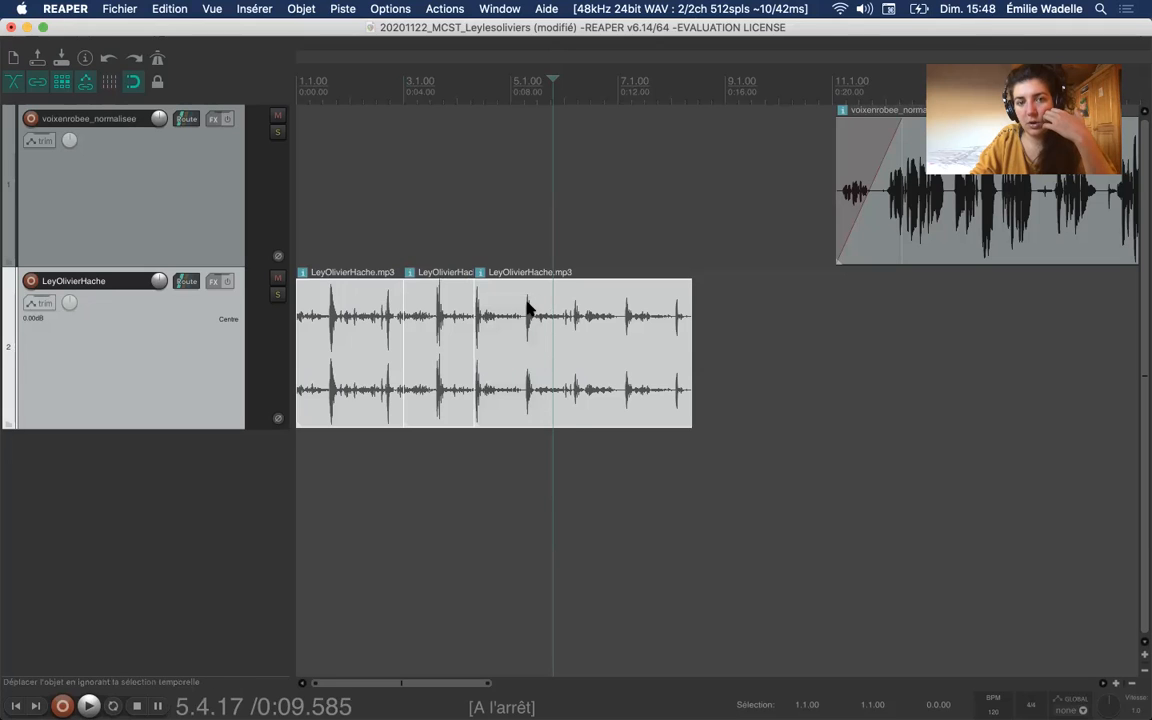
right_click(460, 360)
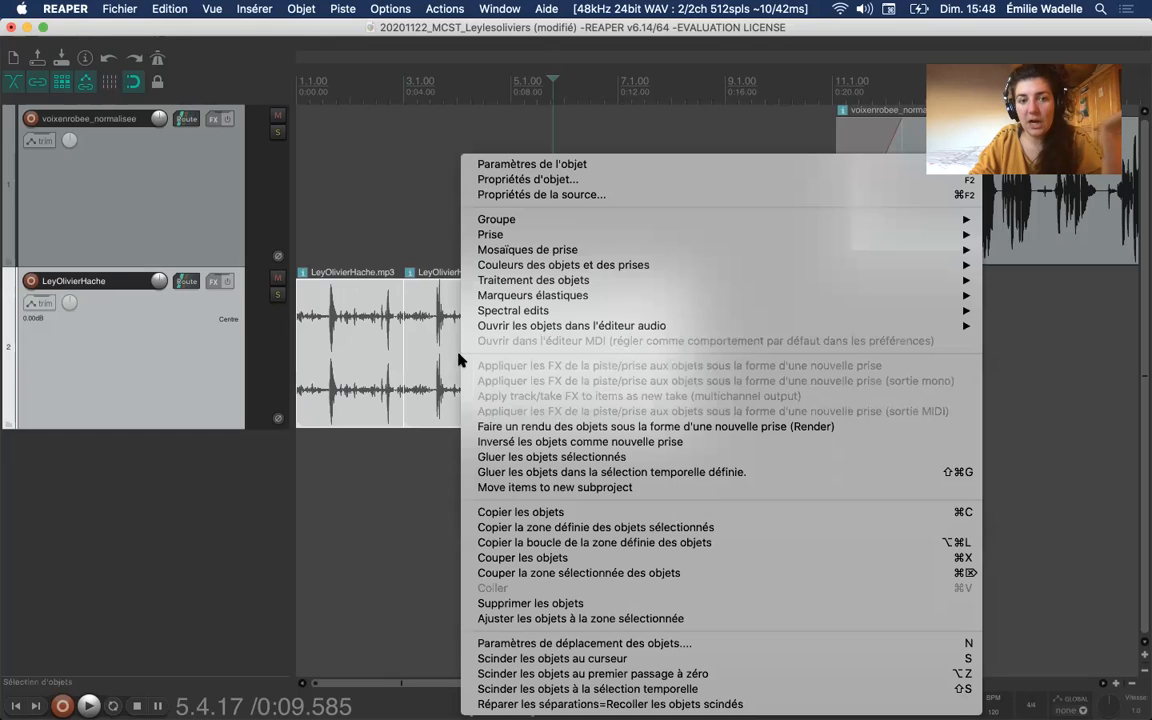
click(530, 457)
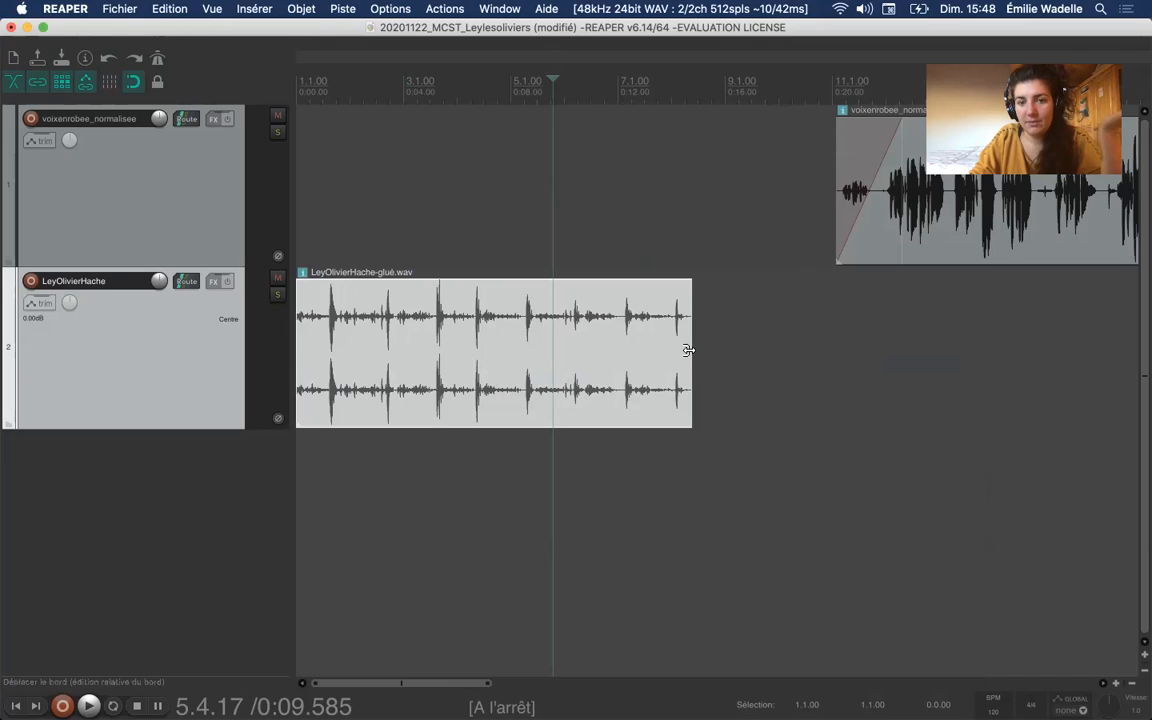
mouse_move(688, 349)
mouse_down()
mouse_move(792, 354)
mouse_move(691, 350)
mouse_up()
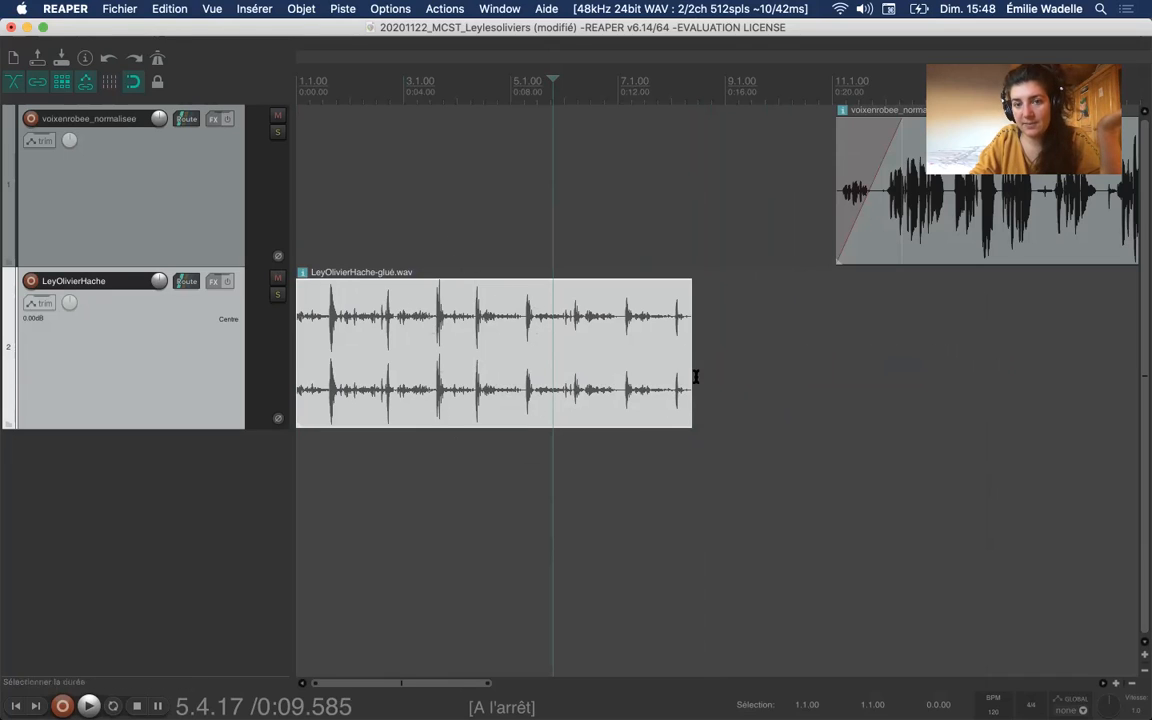
mouse_move(690, 364)
mouse_down()
mouse_move(1090, 386)
mouse_move(697, 385)
mouse_move(691, 374)
mouse_up()
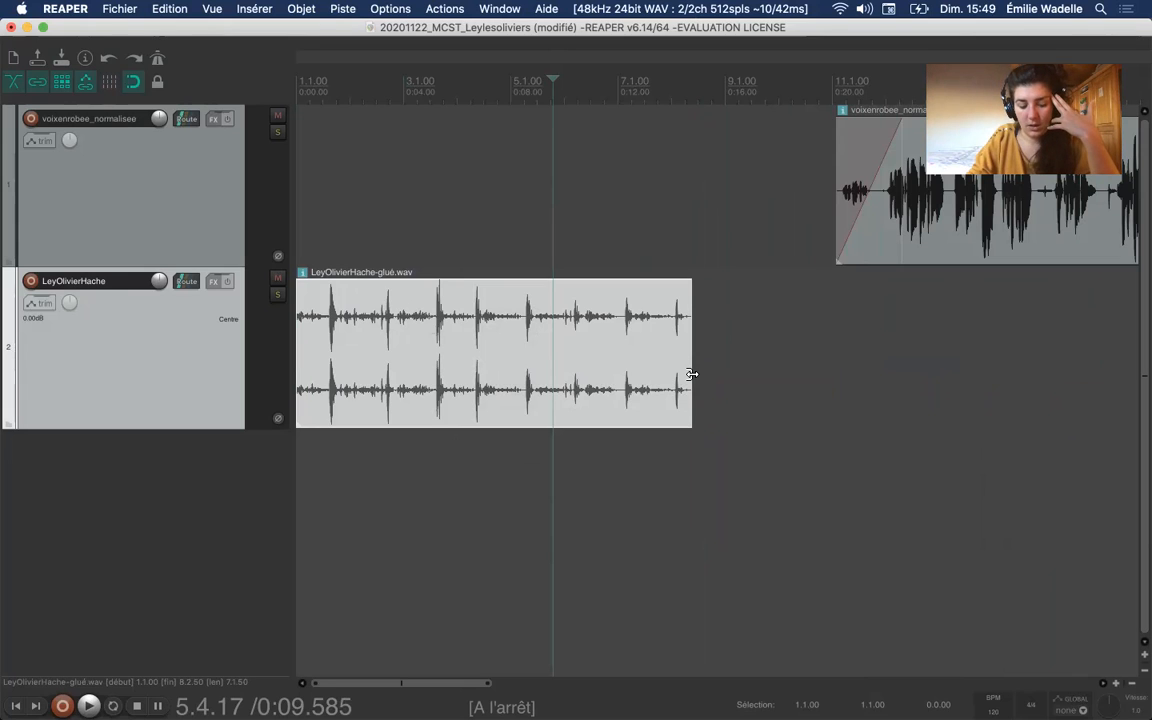
click(468, 175)
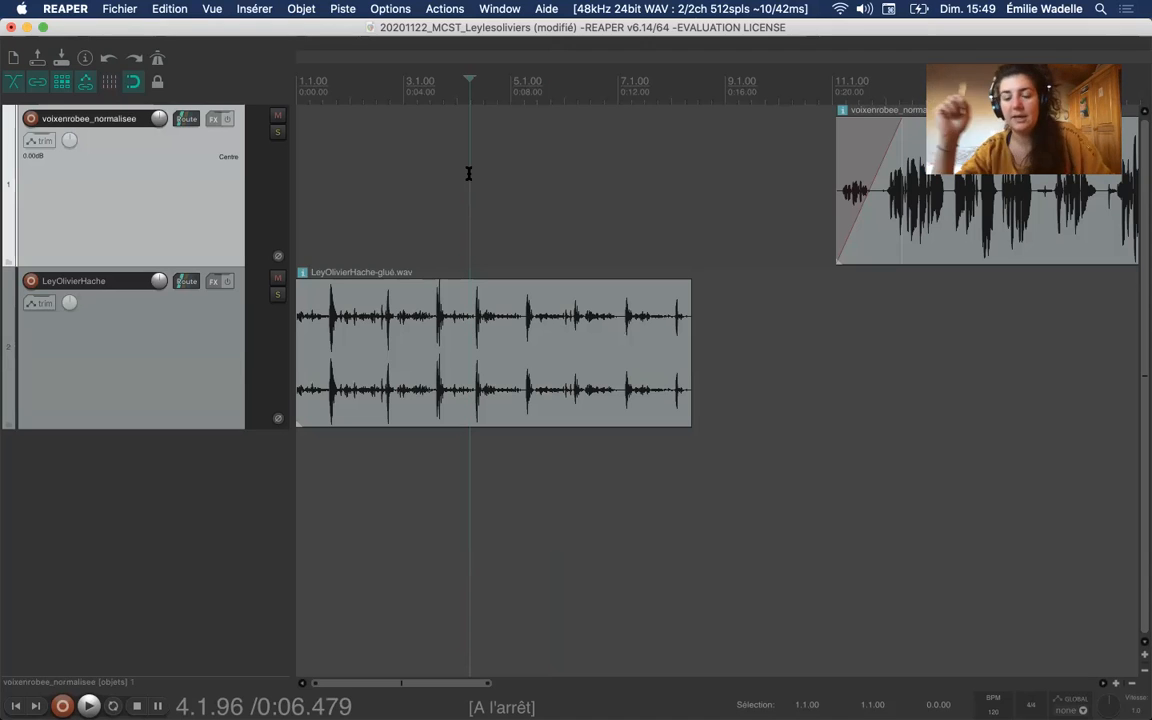
scroll(455, 170, up, 1)
click(448, 122)
click(444, 118)
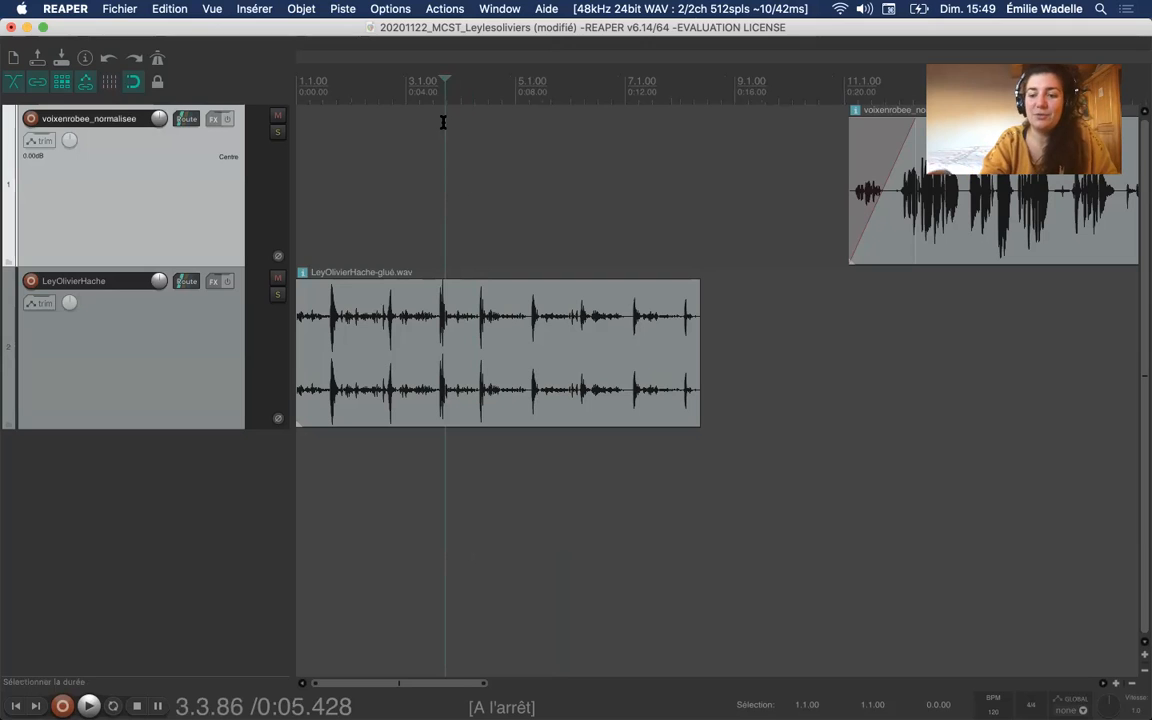
Add a marker named "piere oiseaux" at position 3.3.86.
key(shift+m)
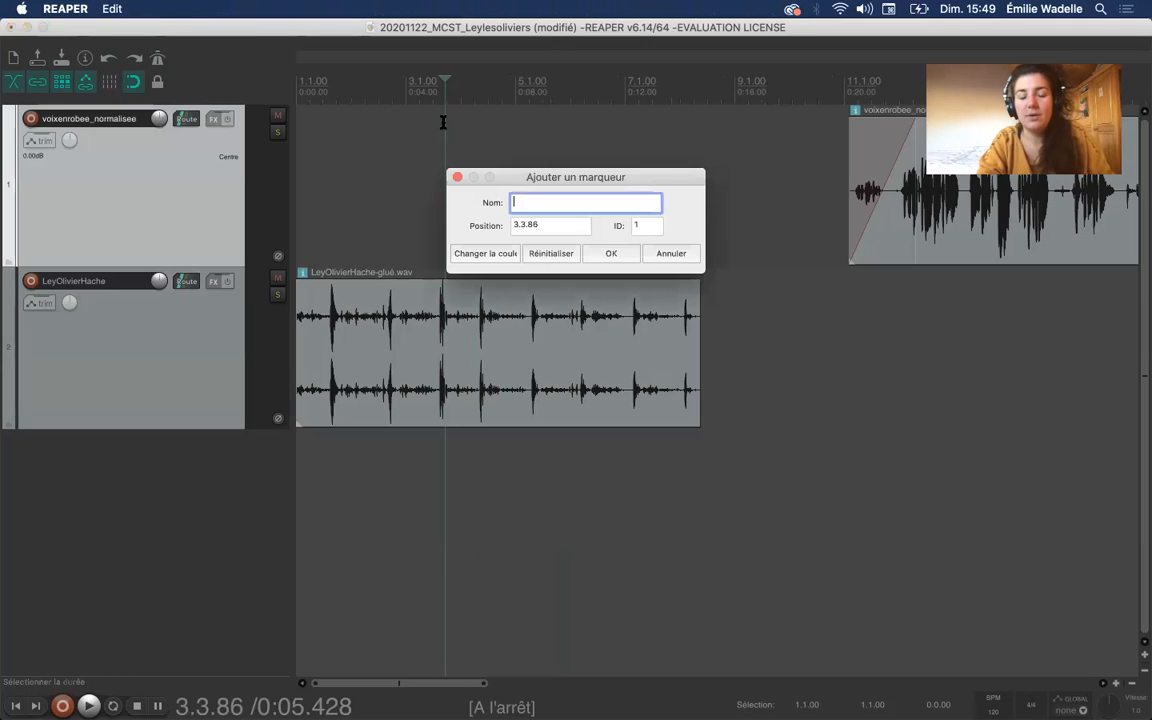
text(piere oiseaux)
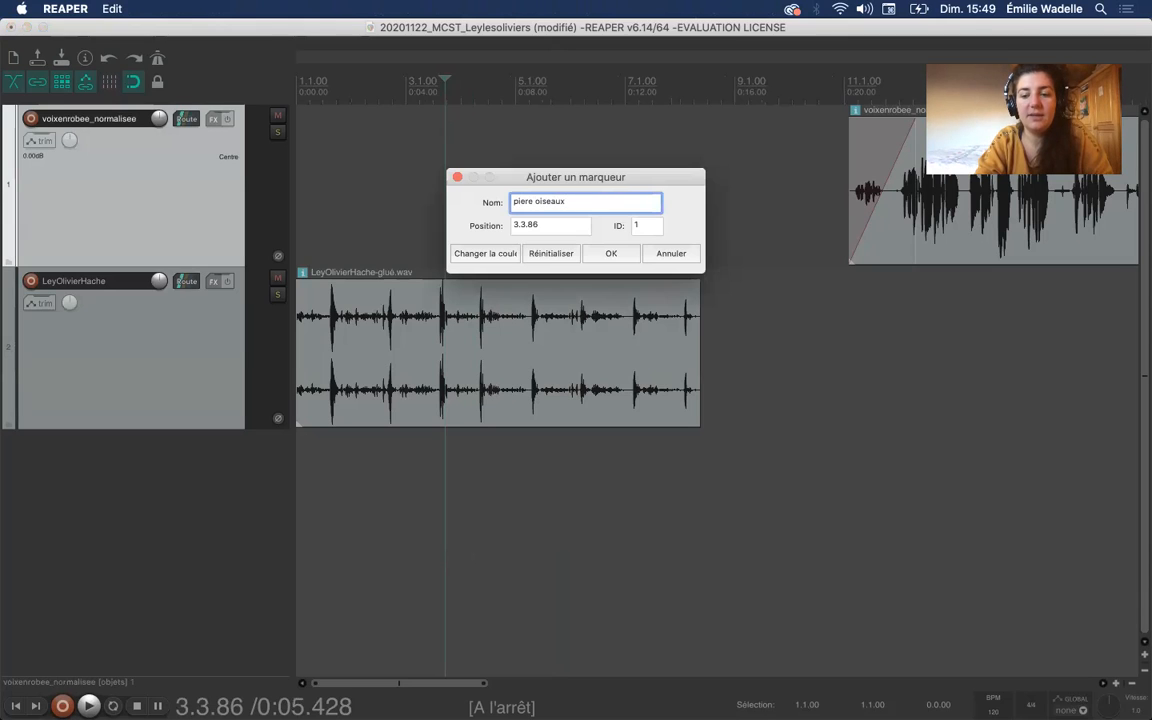
key(Return)
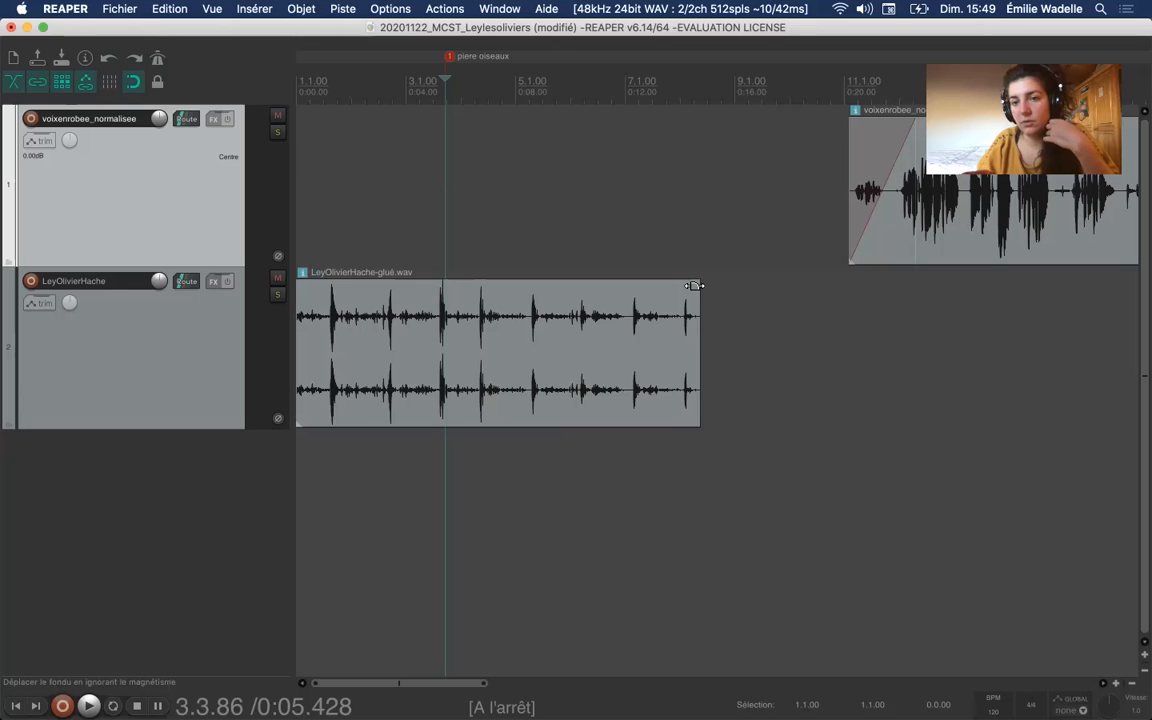
drag(694, 286, 703, 310)
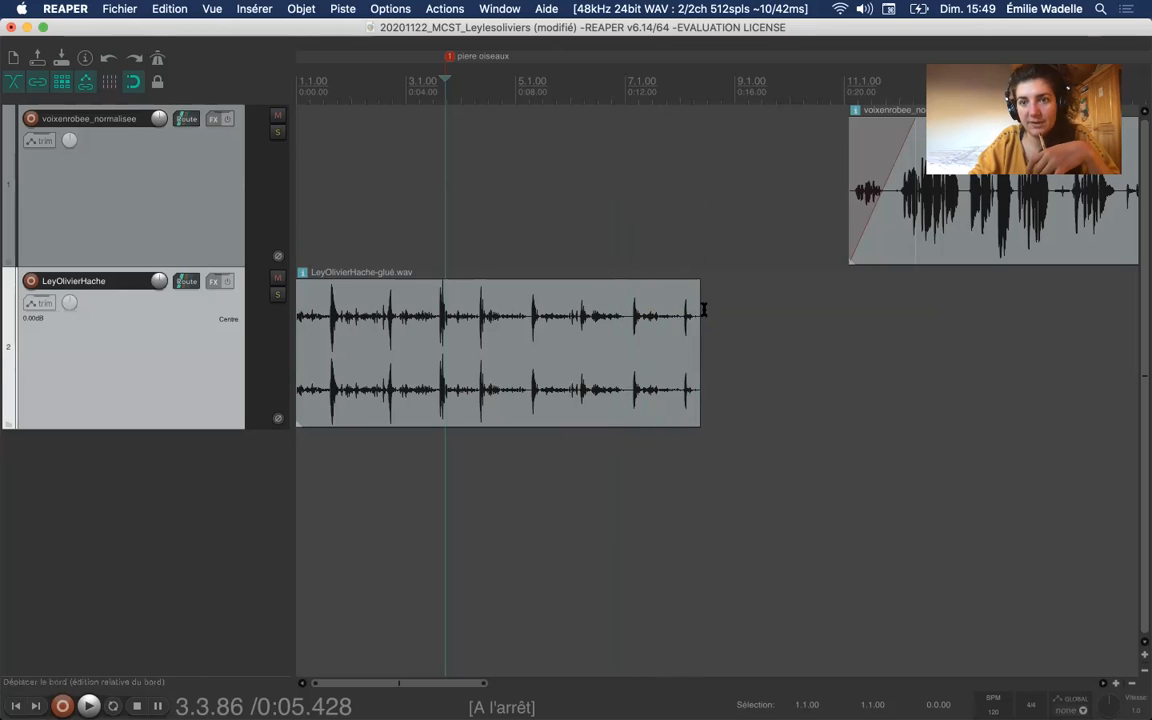
click(30, 306)
click(415, 318)
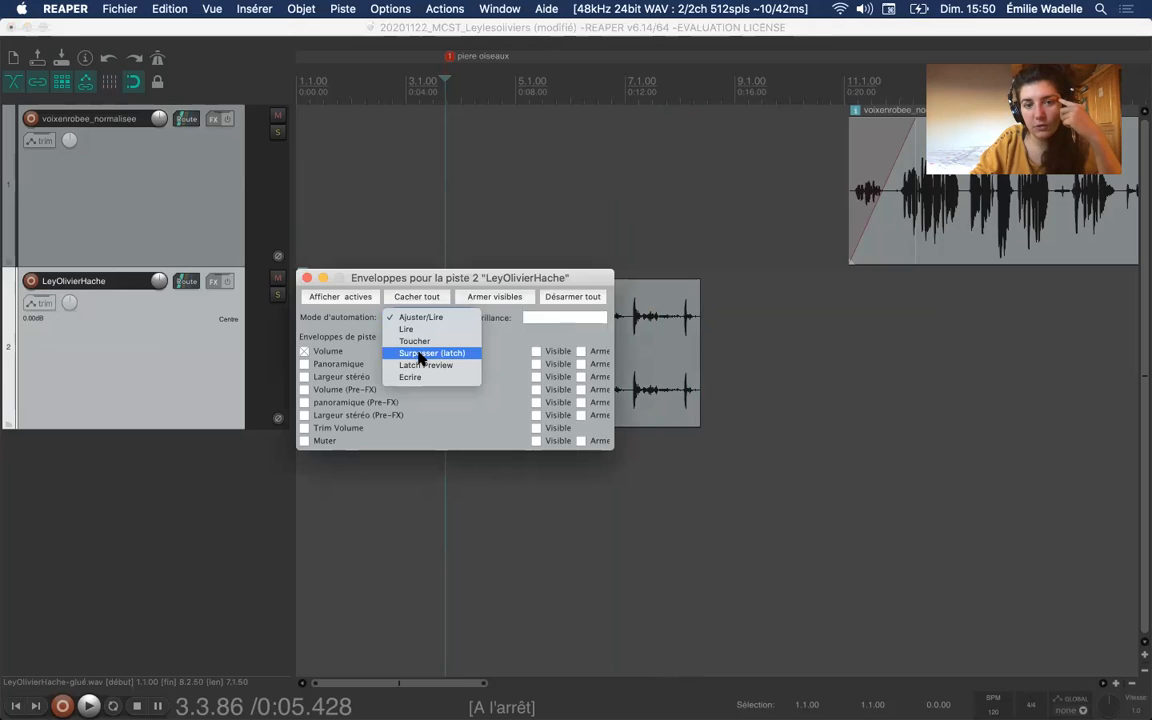
click(420, 357)
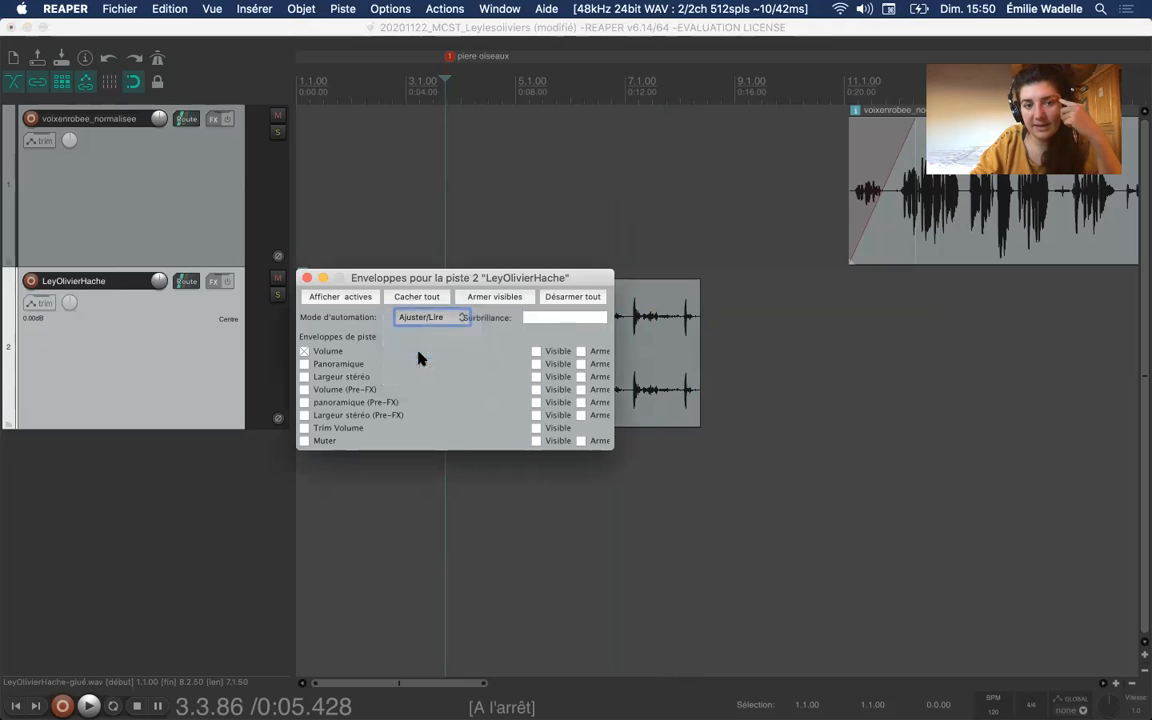
click(304, 390)
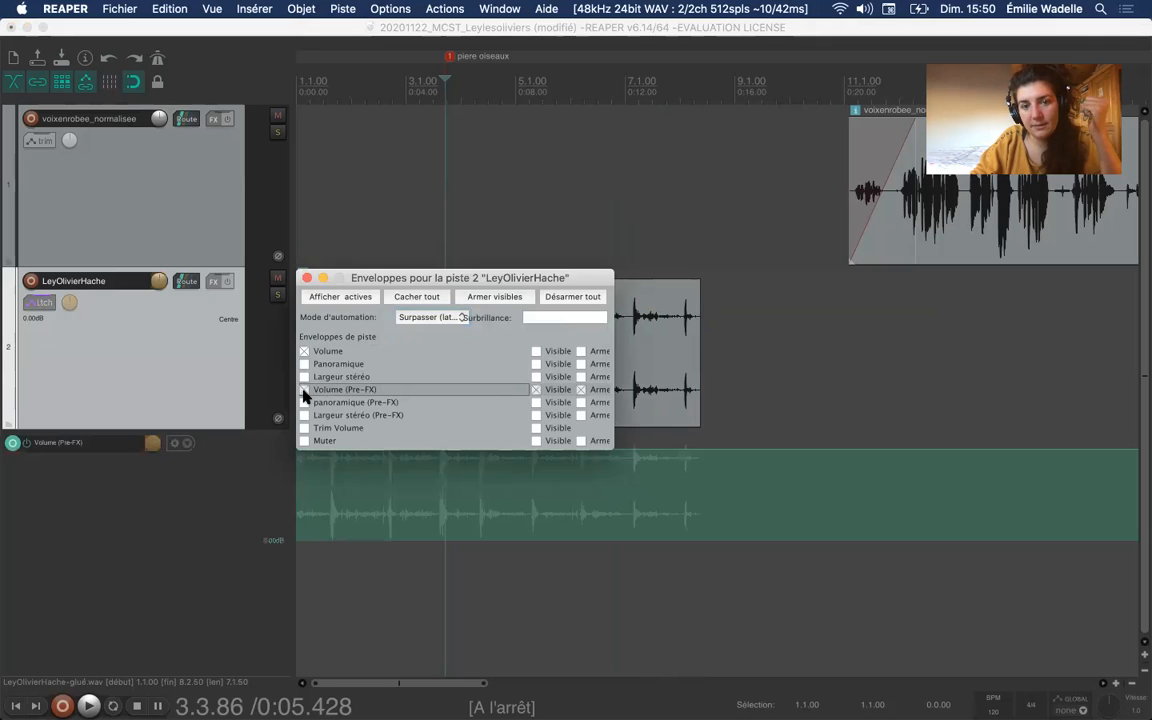
click(307, 277)
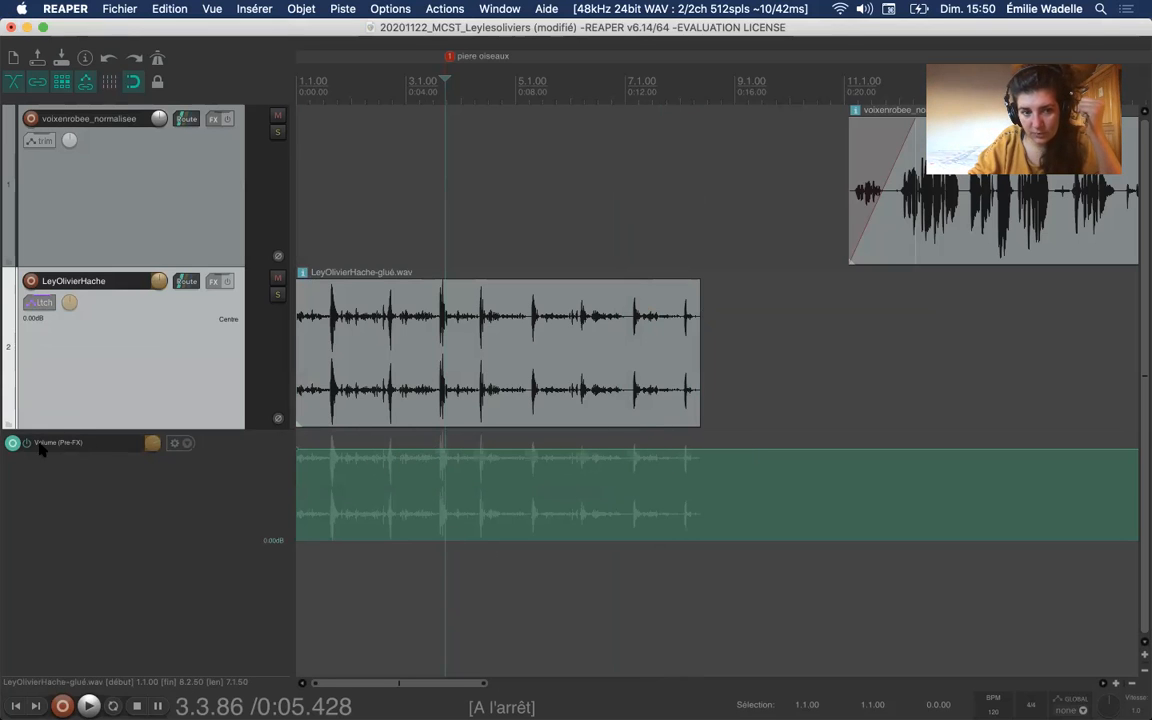
Add three Volume (Pre-FX) envelope points at about 3.1.00, 4.2.19 and 5.2.00, and lower the middle one to -8.14 dB.
right_click(407, 448)
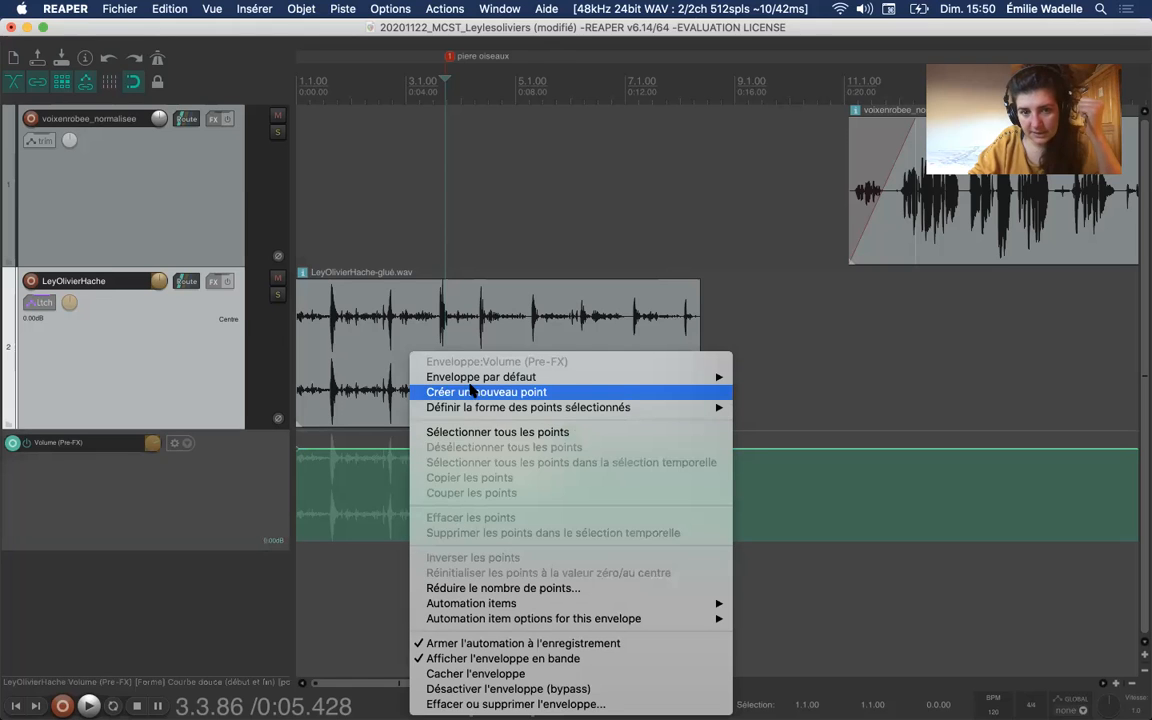
click(488, 391)
right_click(477, 451)
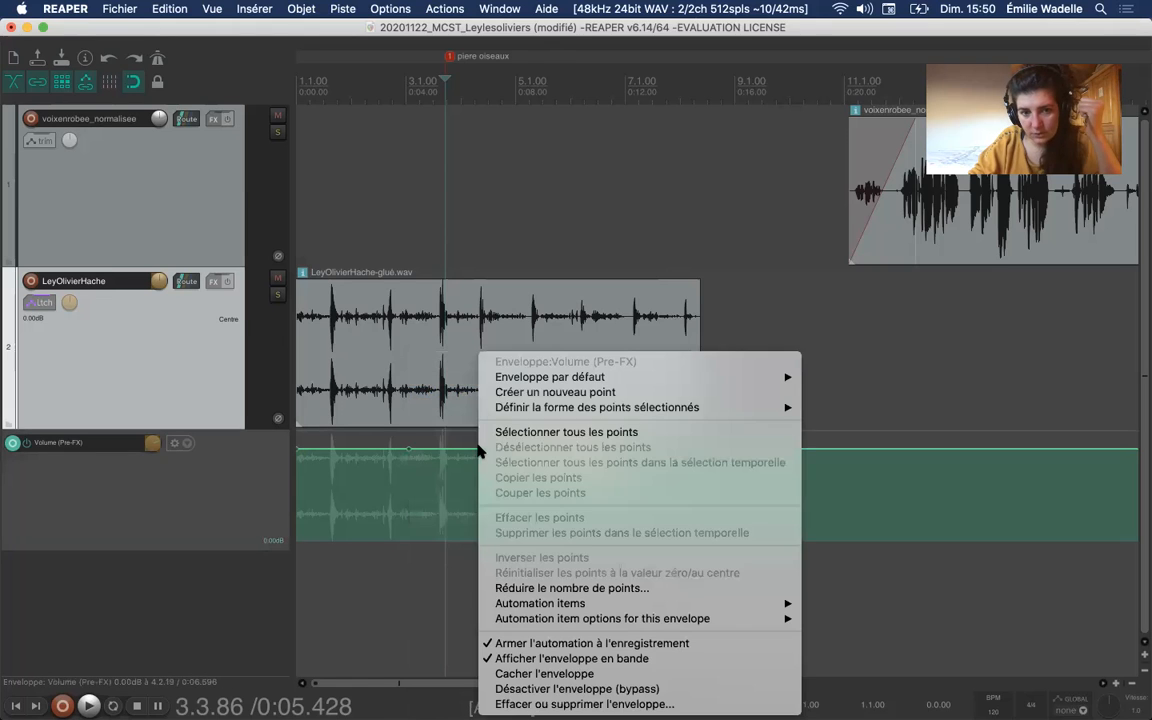
click(522, 392)
right_click(532, 447)
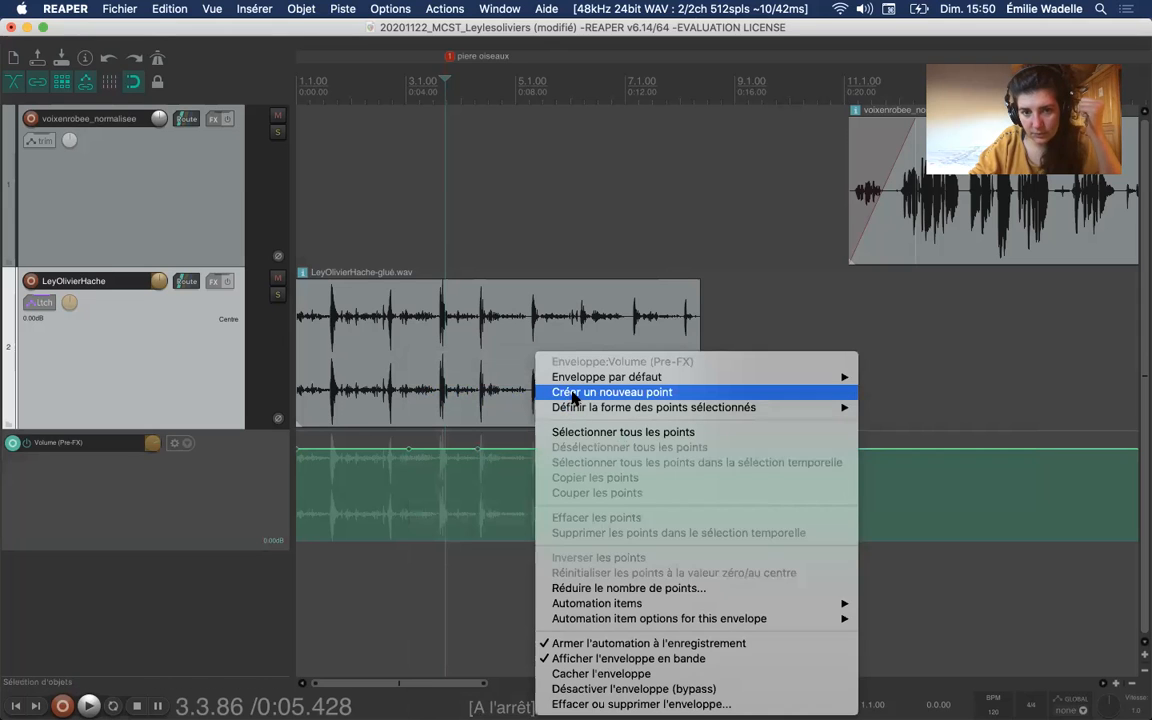
click(545, 392)
drag(478, 451, 480, 525)
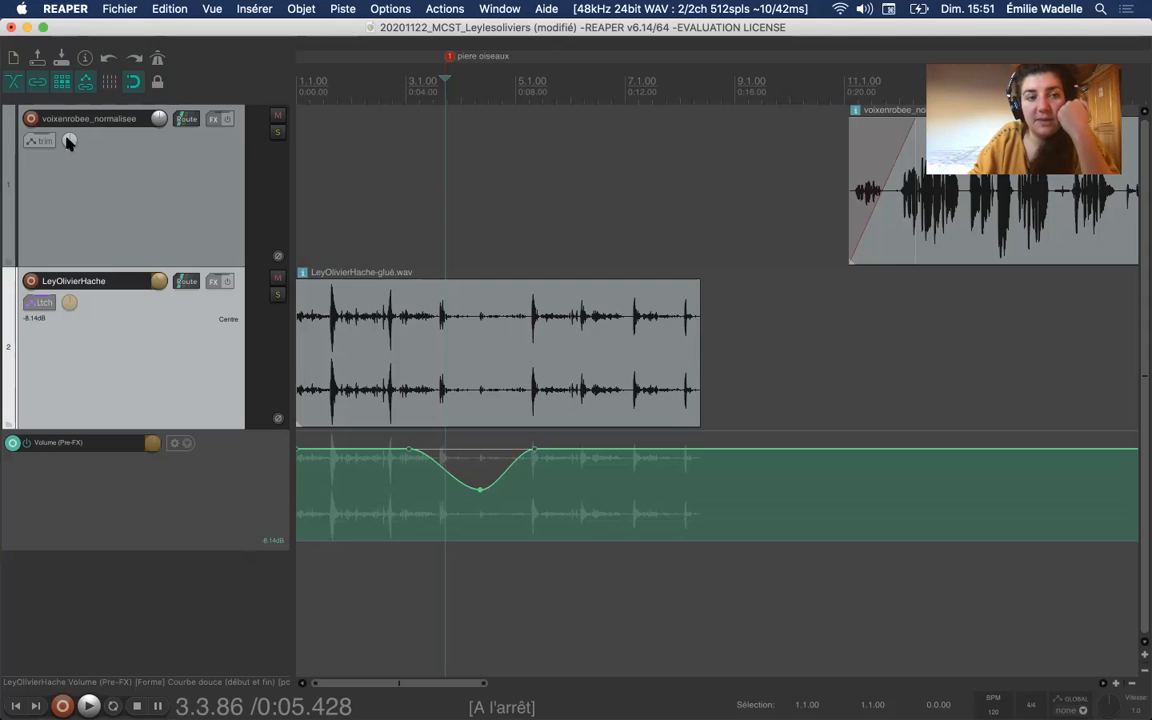
Open the project's export settings and view the available output directories, leaving the directory unset.
click(130, 12)
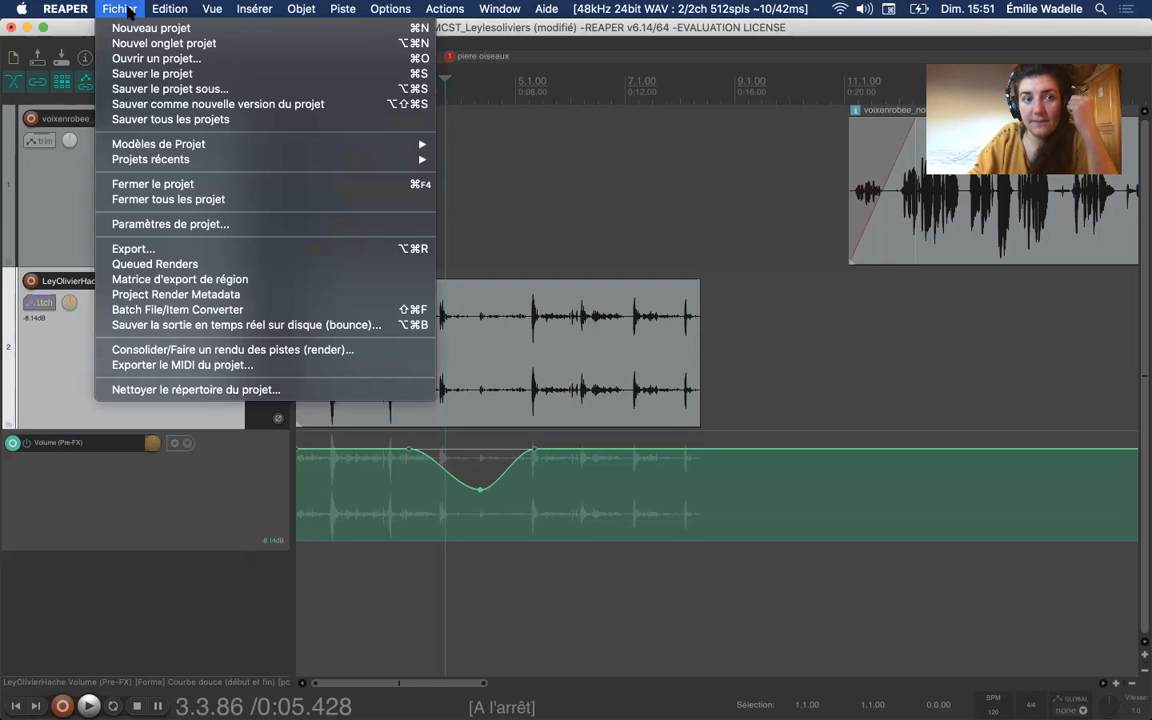
click(220, 250)
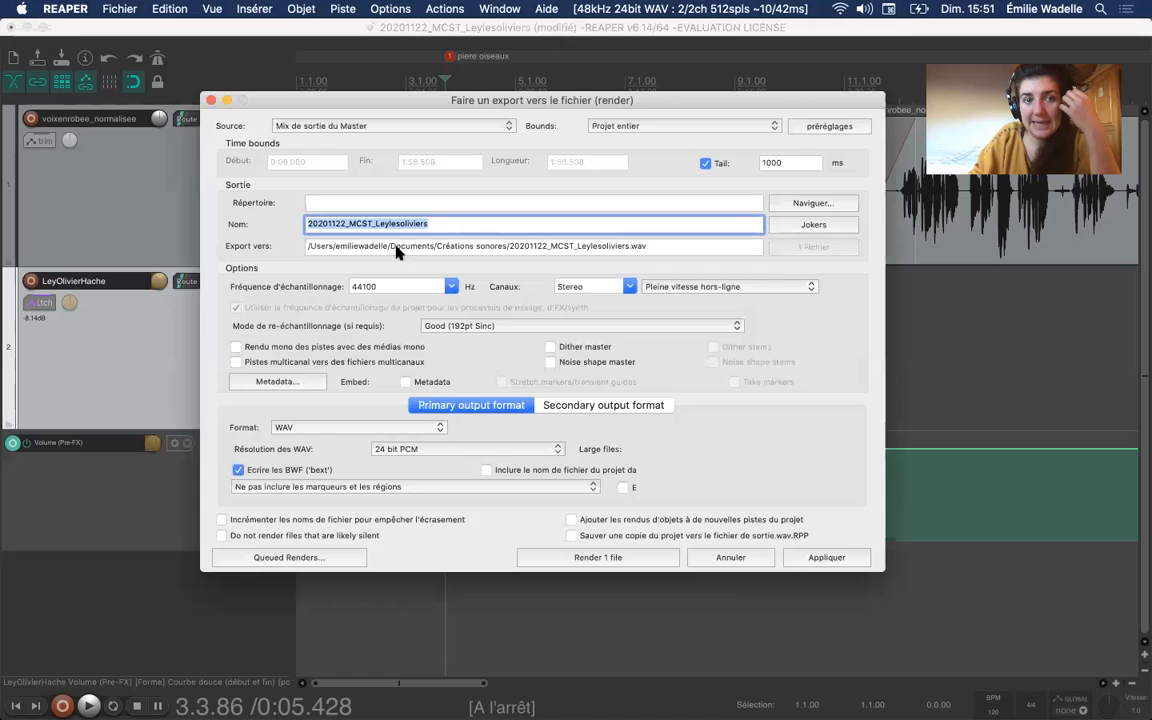
click(445, 225)
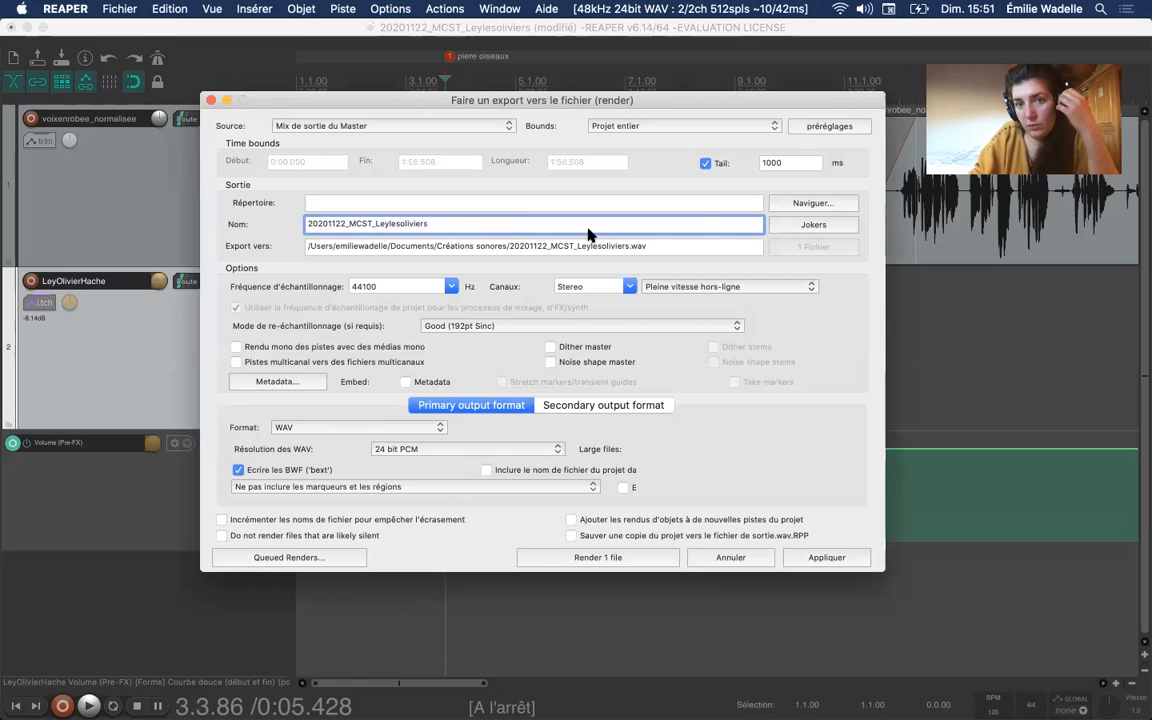
click(813, 204)
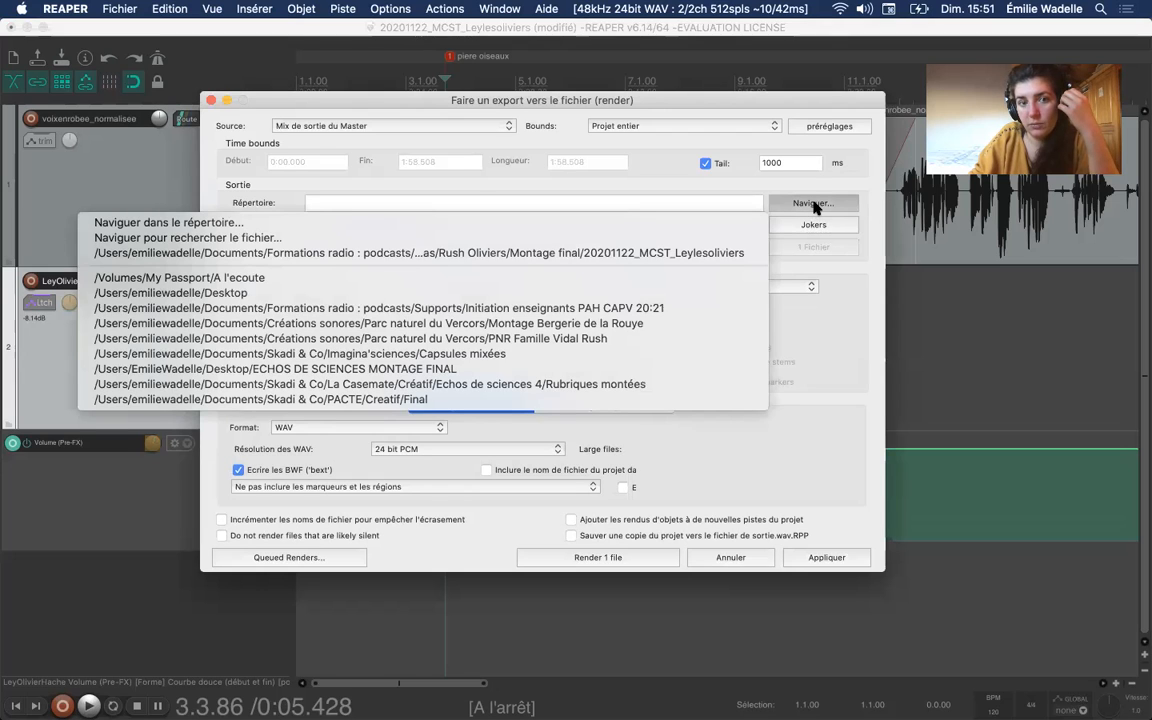
click(866, 290)
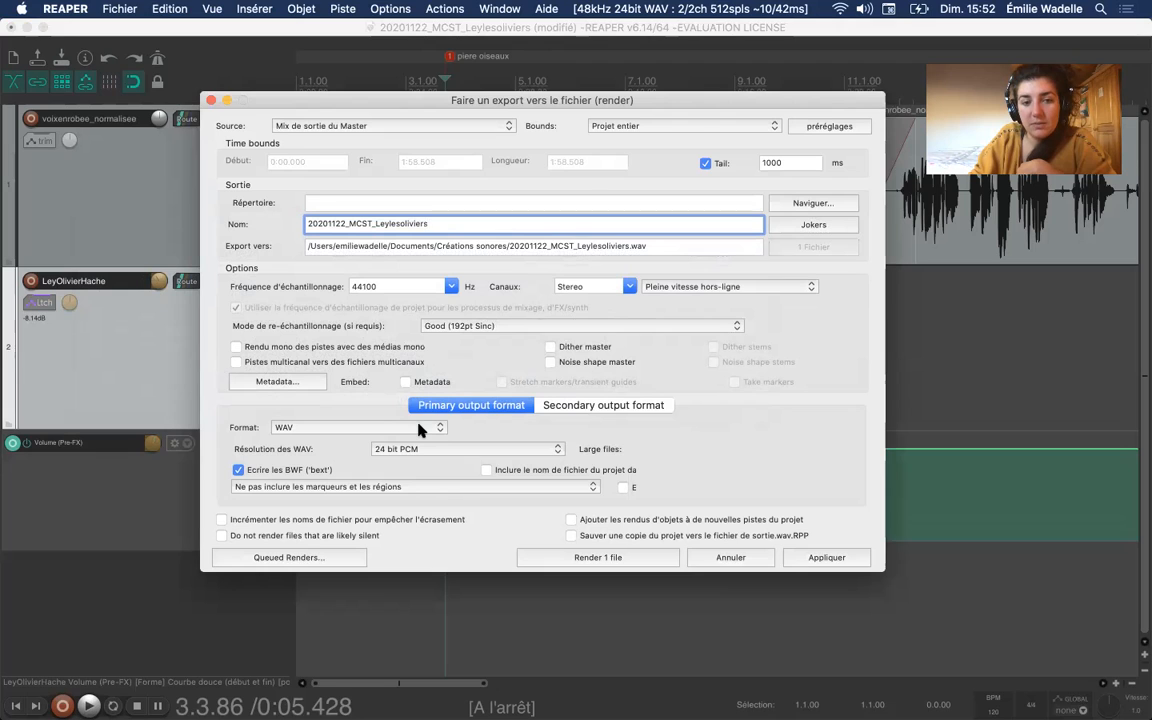
Set the export format to MP3 (encodeur: LAME project) with Stereo channels and render the file.
click(277, 430)
click(282, 450)
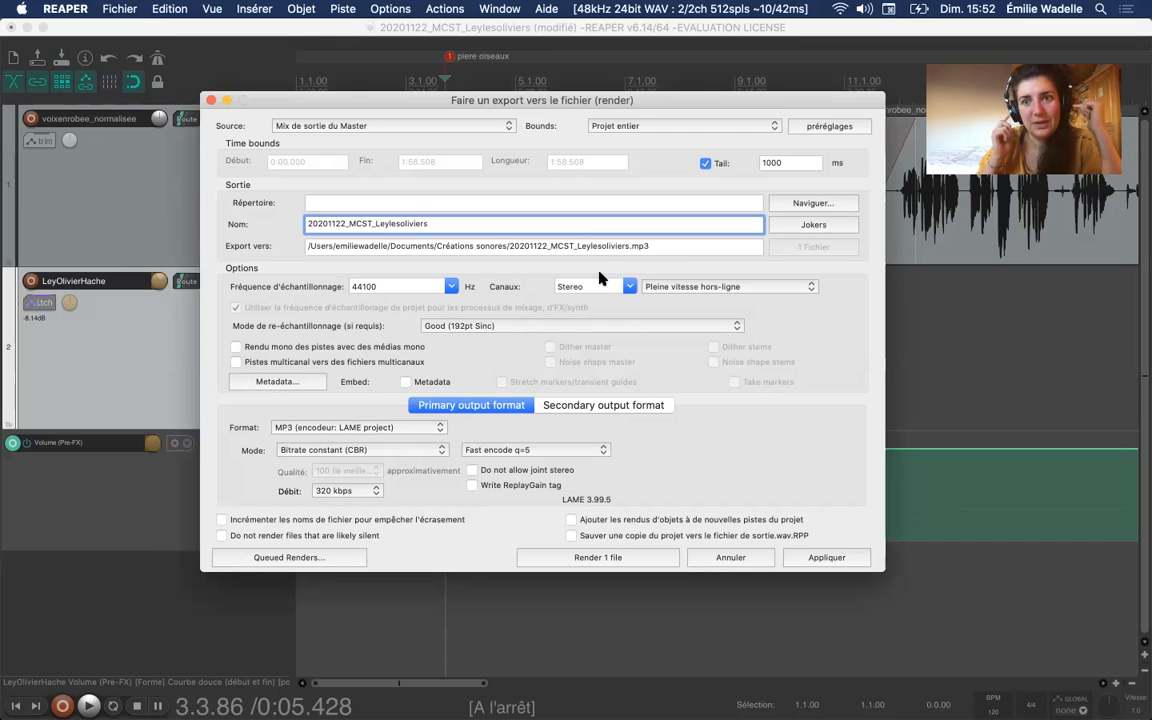
click(629, 287)
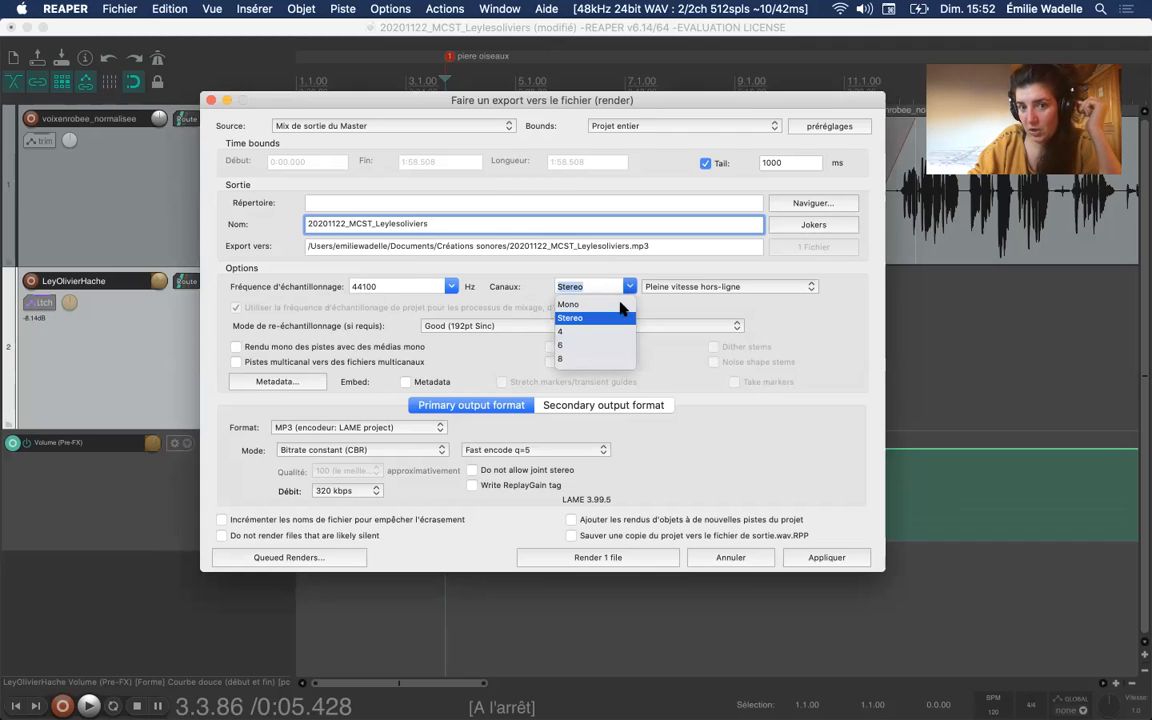
click(620, 317)
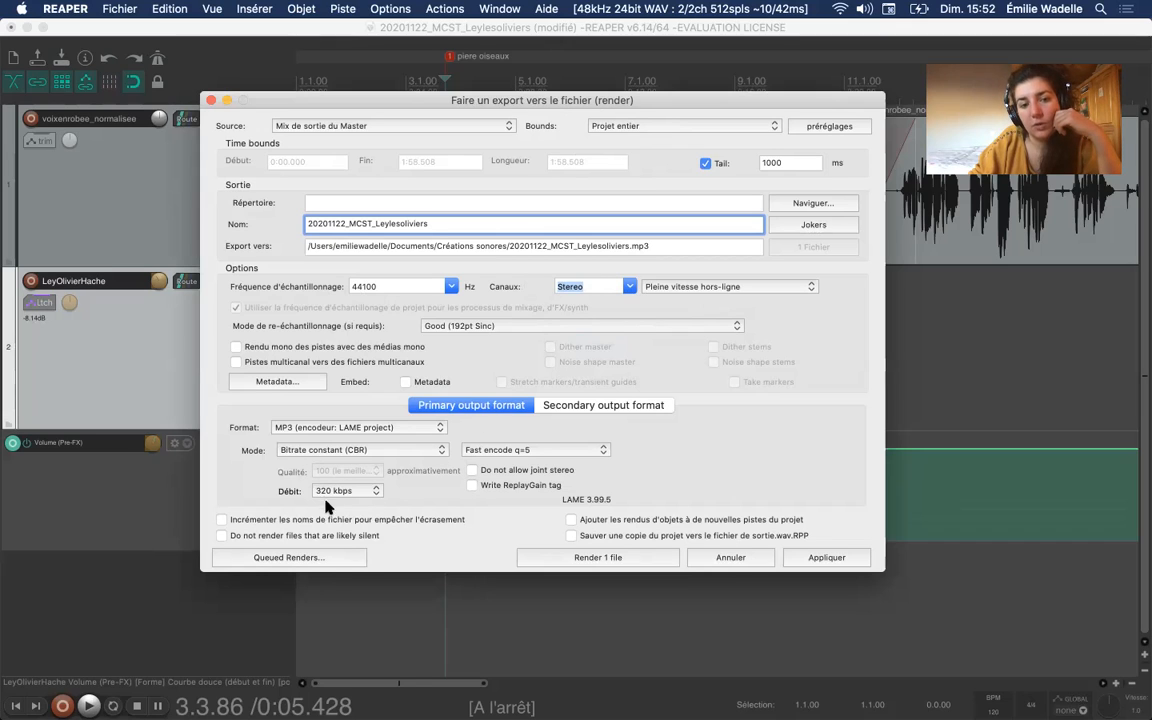
click(609, 561)
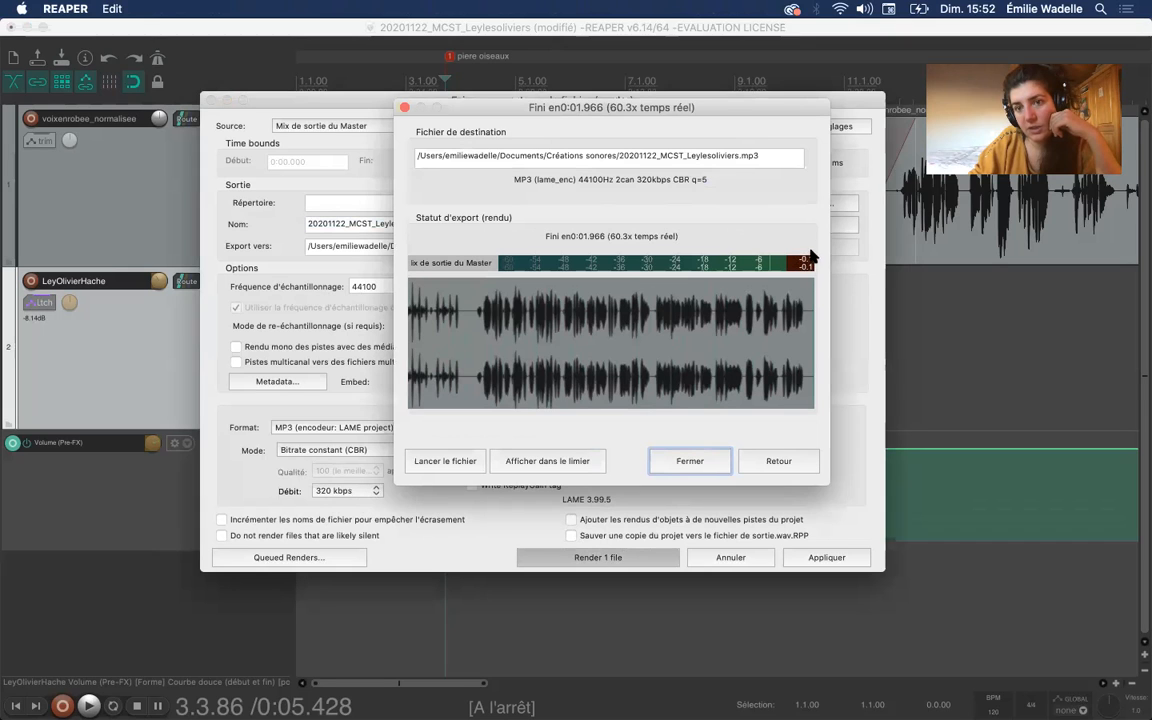
click(720, 463)
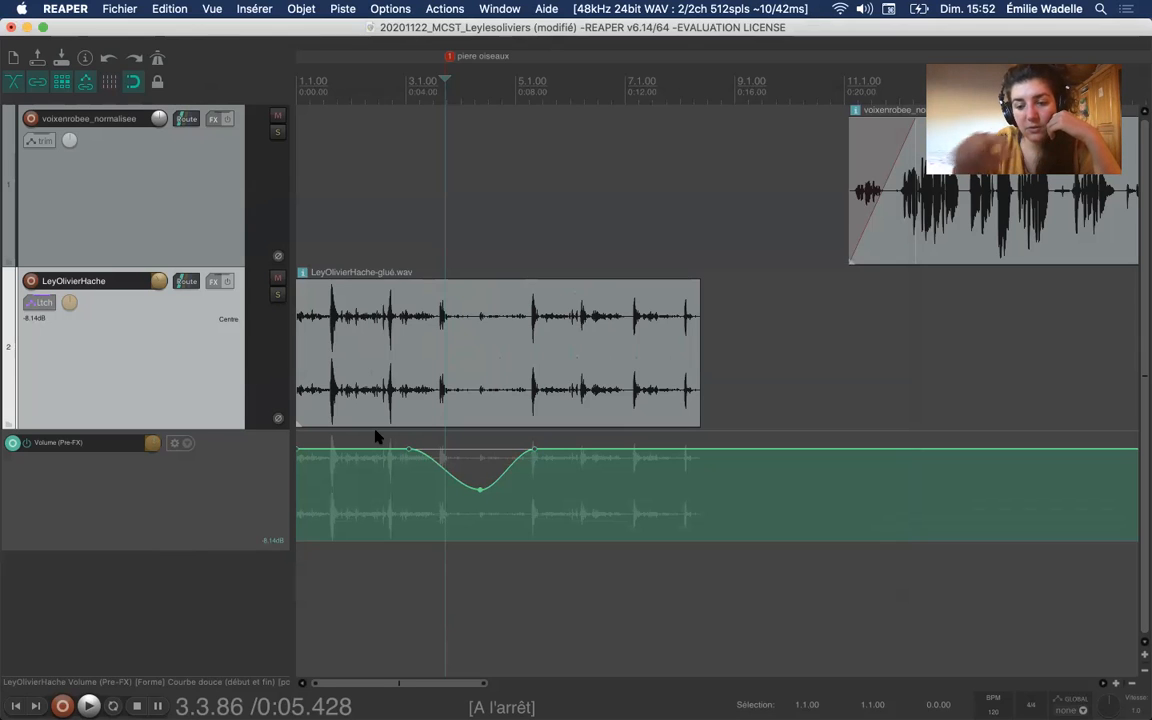
Show the mixer, and try the voixenrobee_normalisee track's volume at +1.41 dB before resetting it to 0 dB.
click(198, 10)
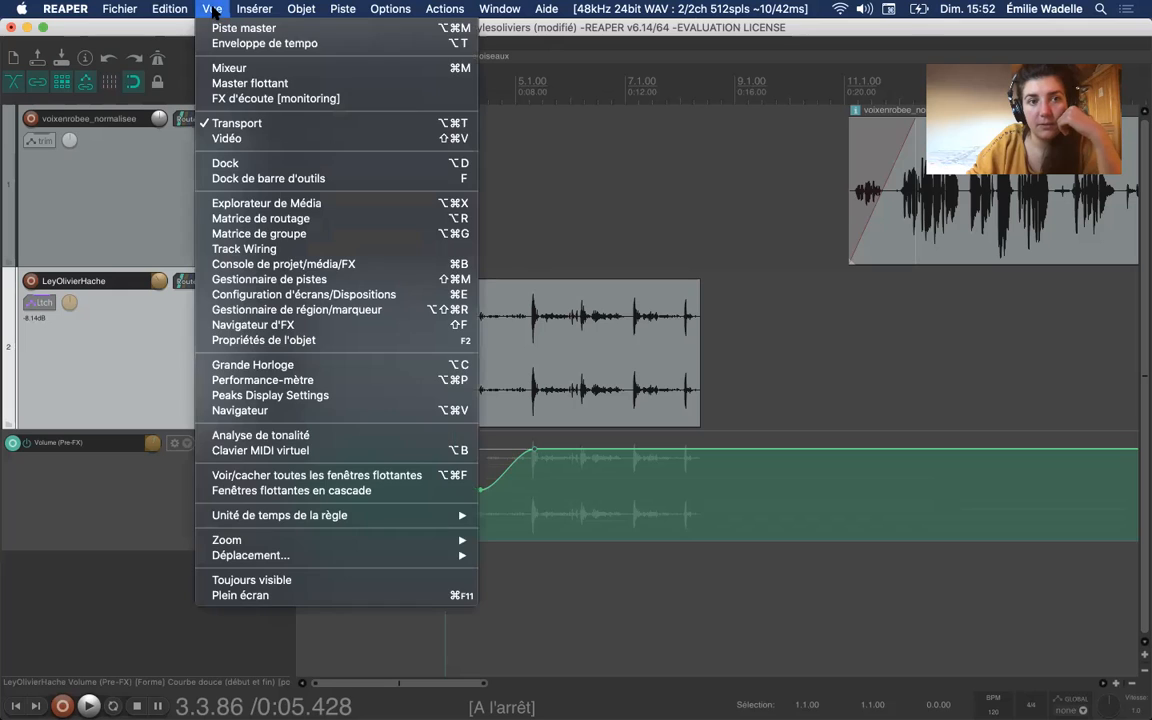
click(234, 66)
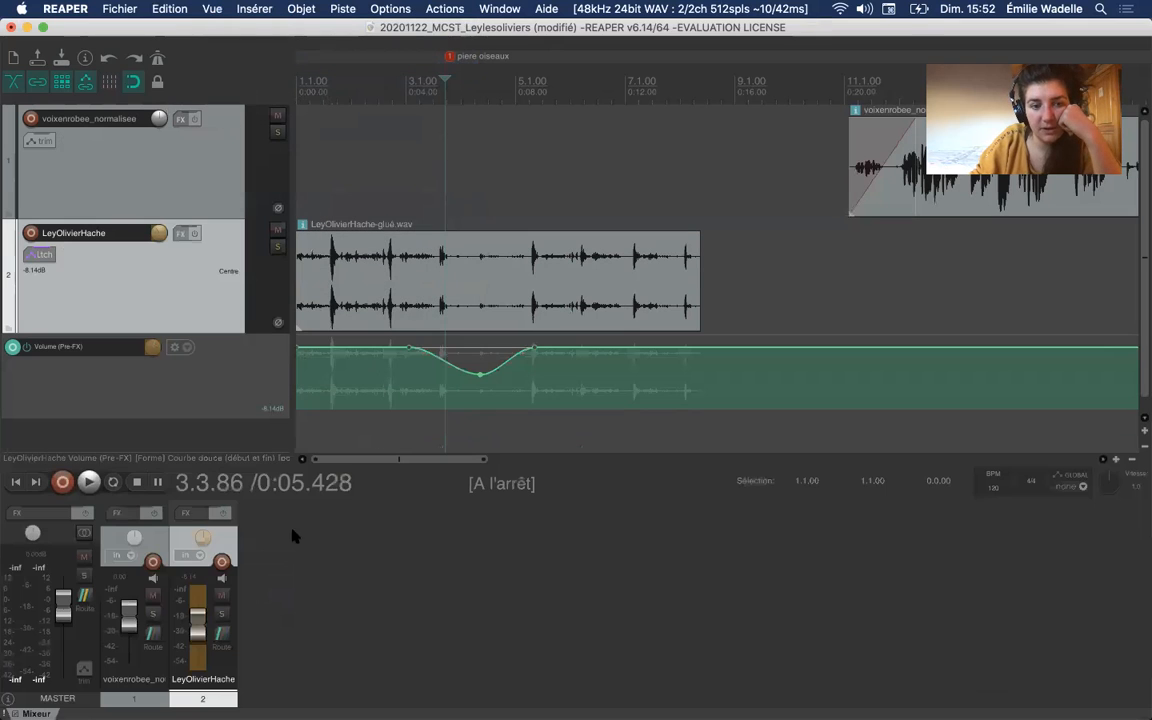
mouse_move(130, 629)
mouse_down()
mouse_move(130, 670)
mouse_move(138, 620)
mouse_up()
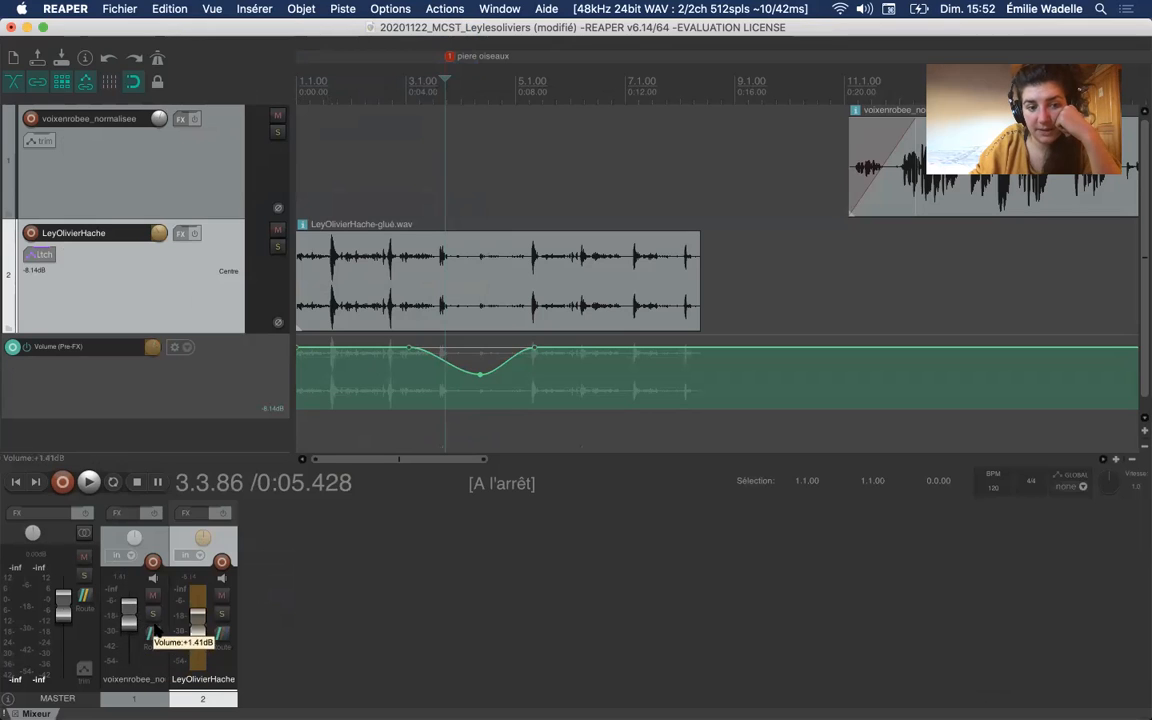
double_click(133, 616)
Undo a trial reset of the LeyOlivierHache track's volume, try it at -8.53 dB, and reset it to 0 dB.
double_click(205, 632)
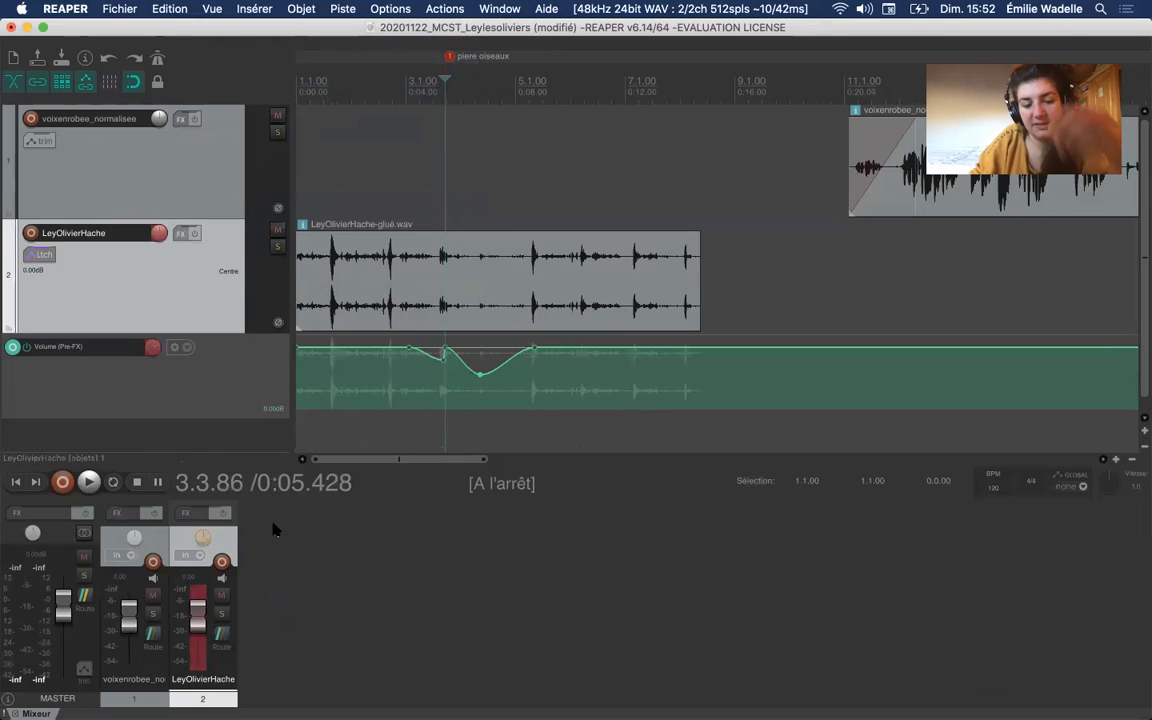
key(super+z)
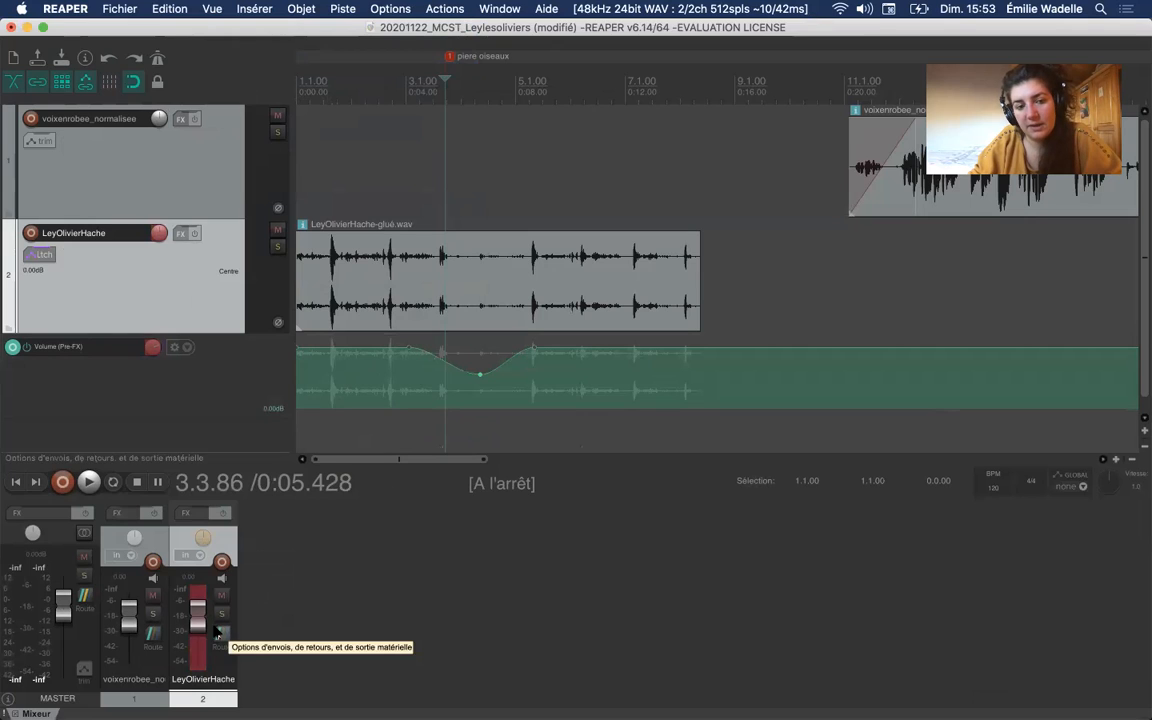
drag(183, 632, 193, 640)
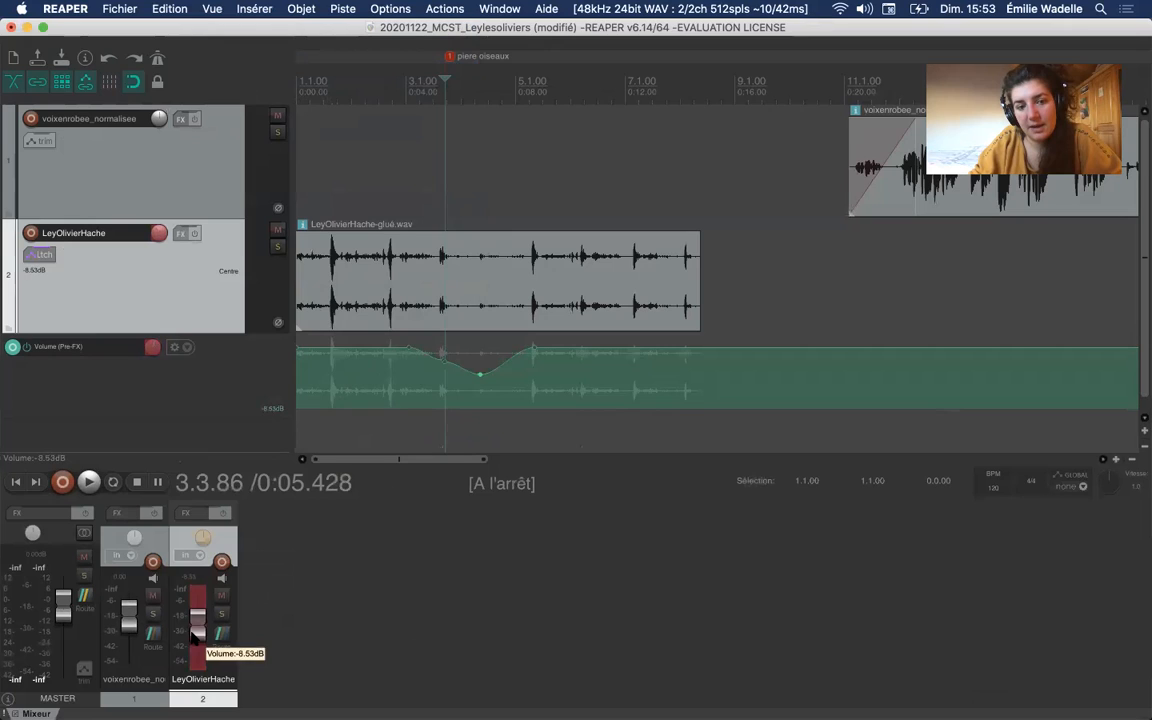
double_click(195, 637)
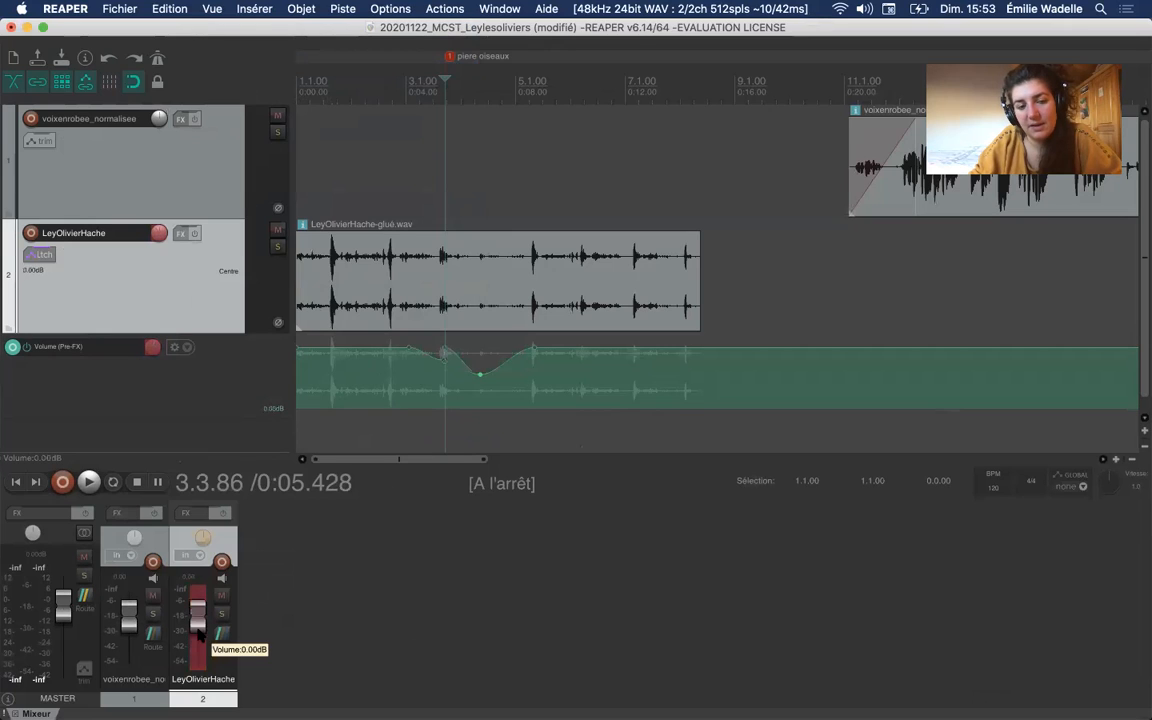